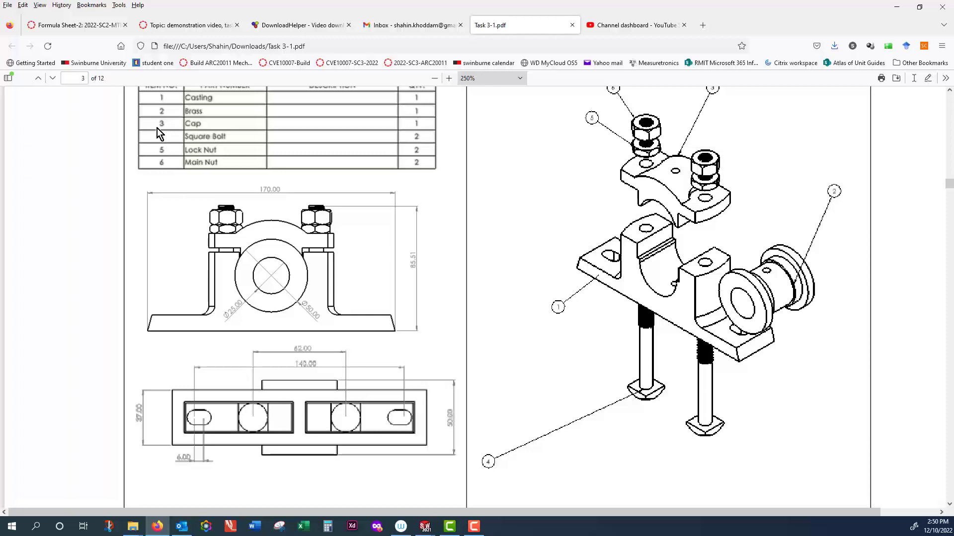
Switch to the open SOLIDWORKS window and create a new part document.
click(425, 527)
click(461, 491)
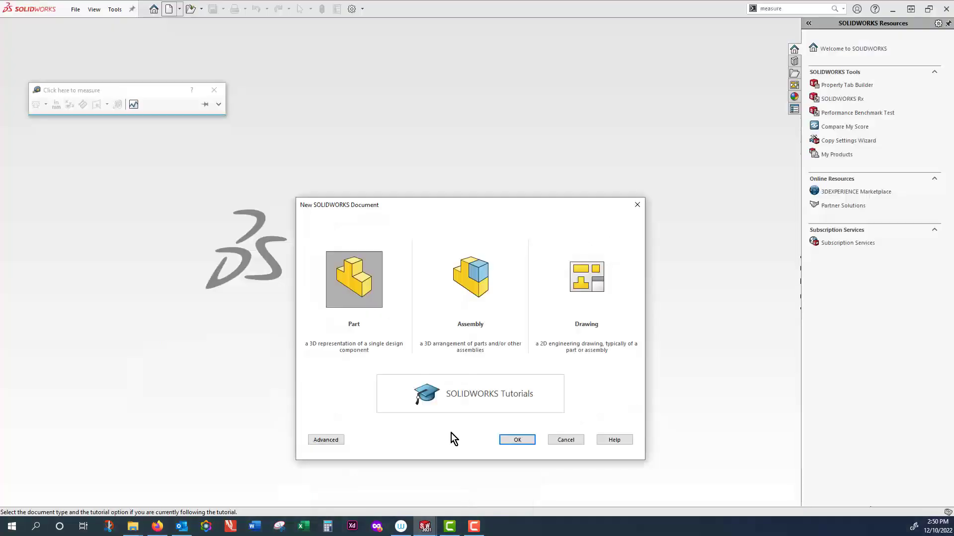
click(515, 440)
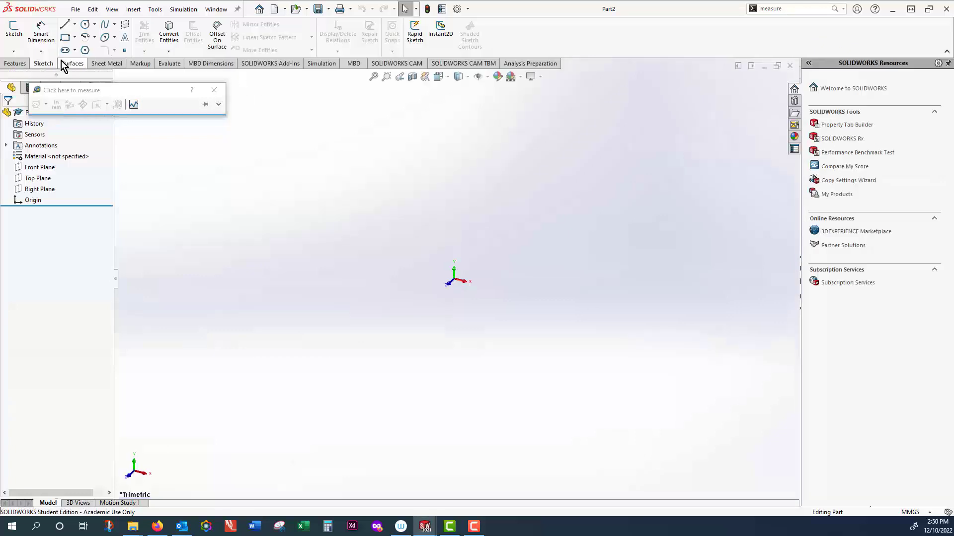
Start a 2D sketch on the Front Plane of the new part.
click(13, 51)
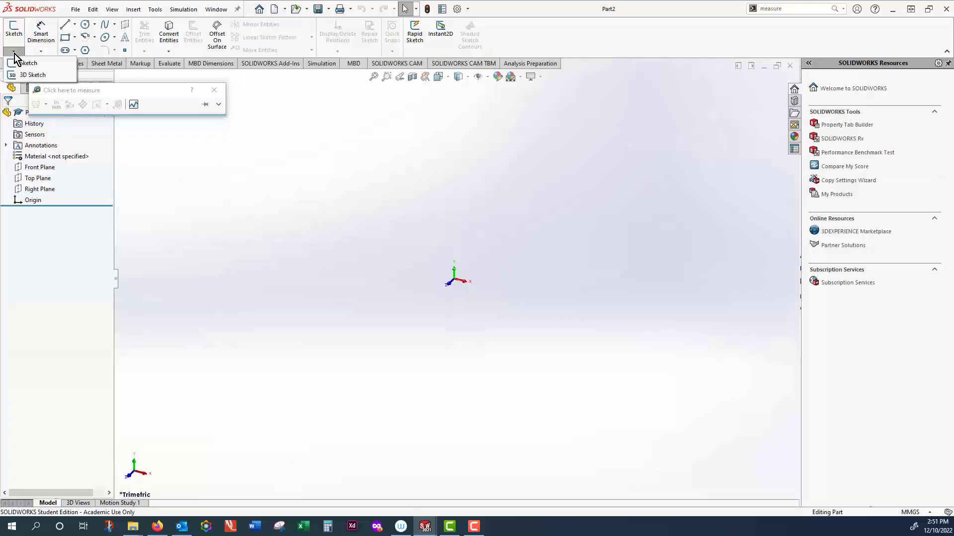
click(25, 63)
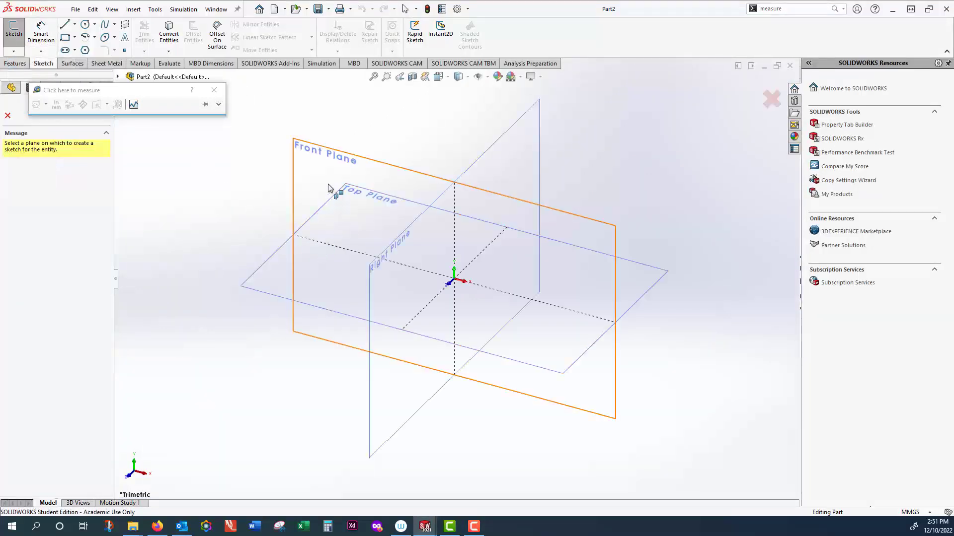
click(328, 188)
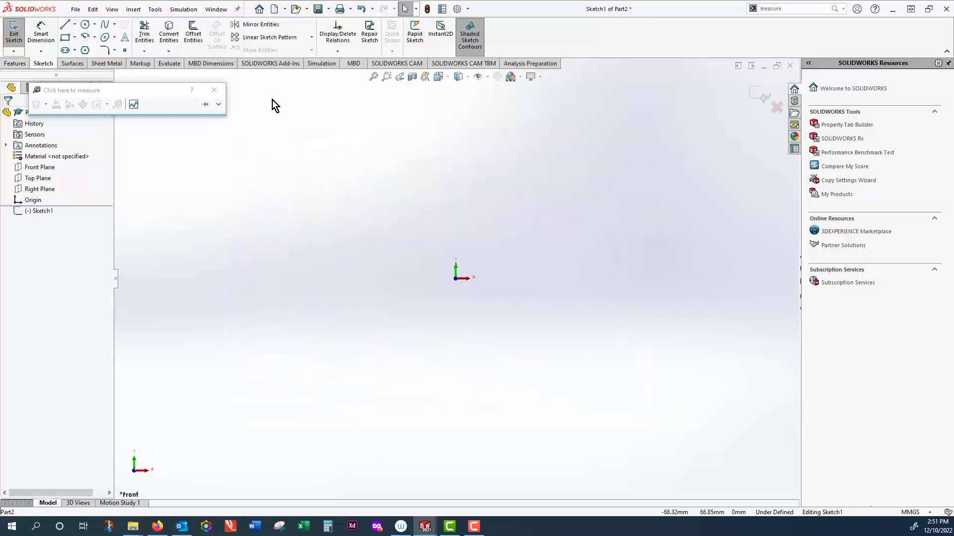
Insert the image Capture from the task3 folder into the sketch as a sketch picture.
click(155, 9)
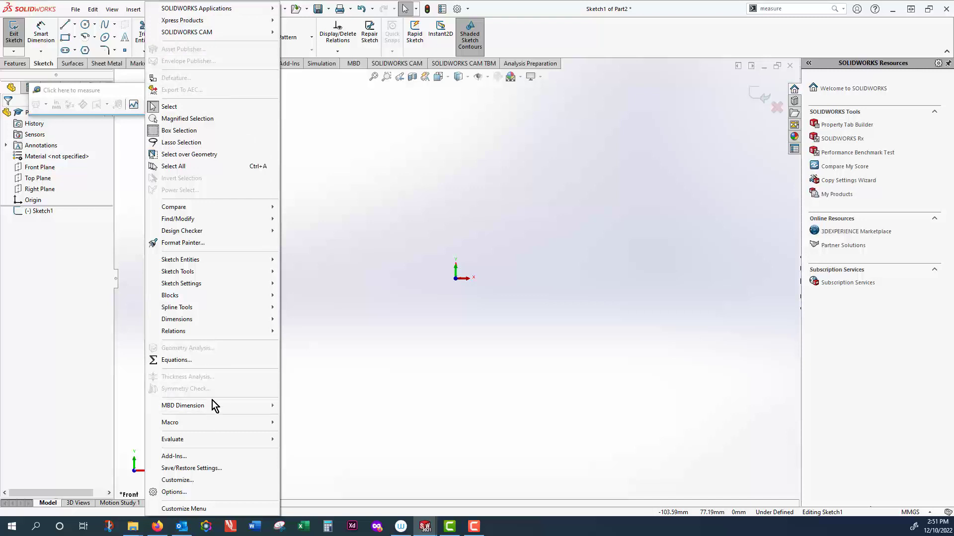
mouse_move(216, 276)
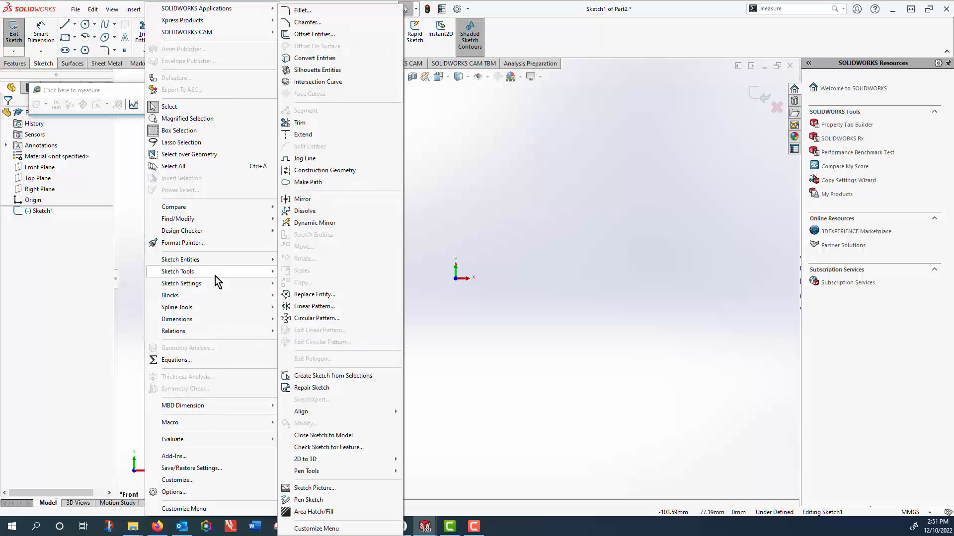
click(330, 489)
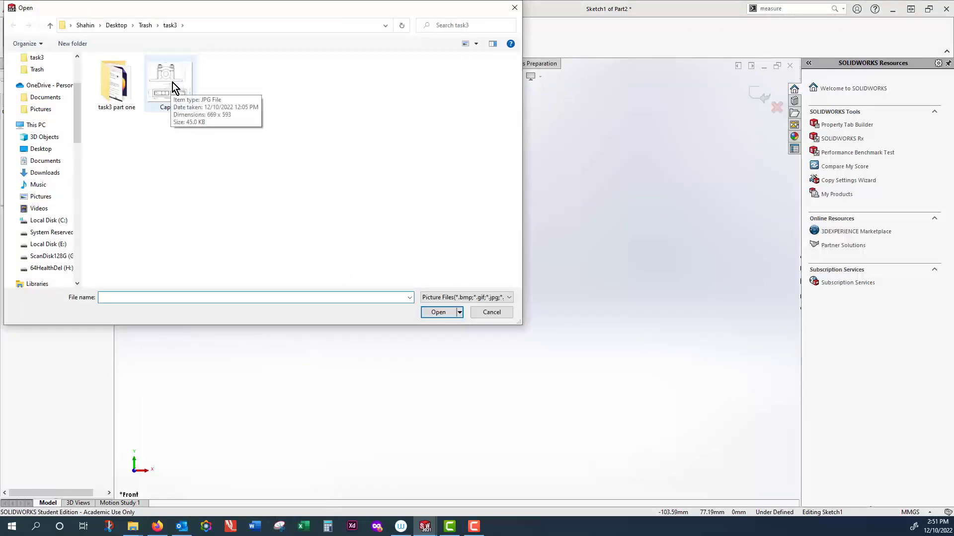
click(162, 78)
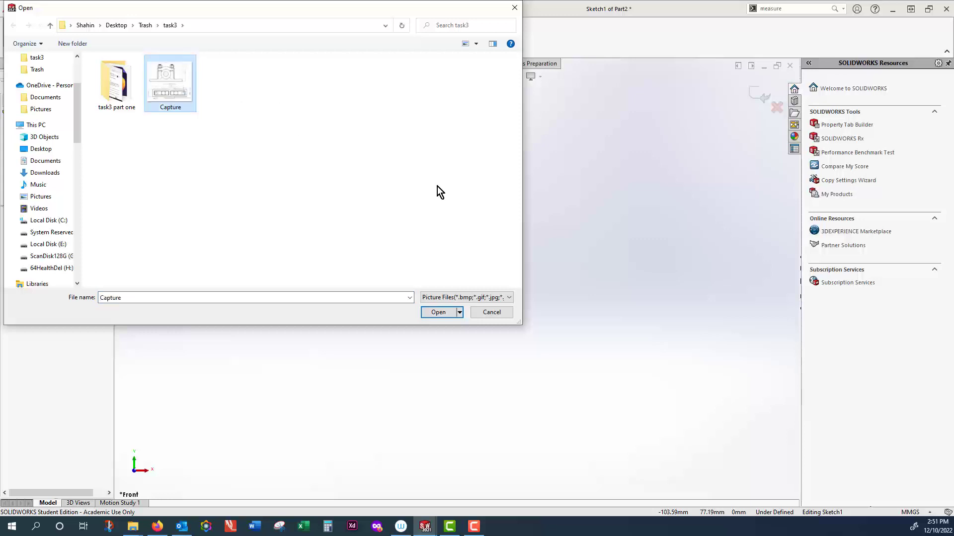
click(438, 313)
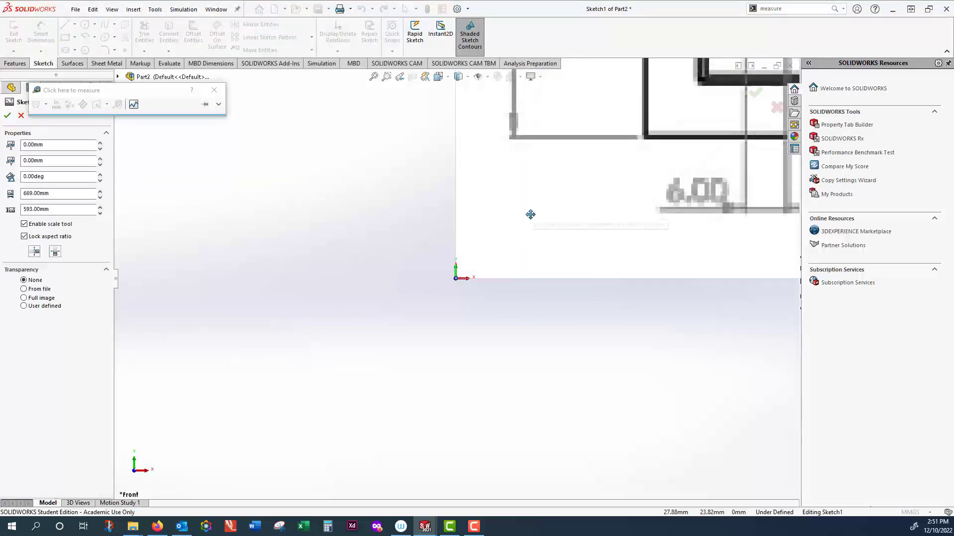
Scale the sketch picture by stretching its scale line across the front view's base from corner to corner and setting the length to 170 mm.
scroll(606, 124, up, 2)
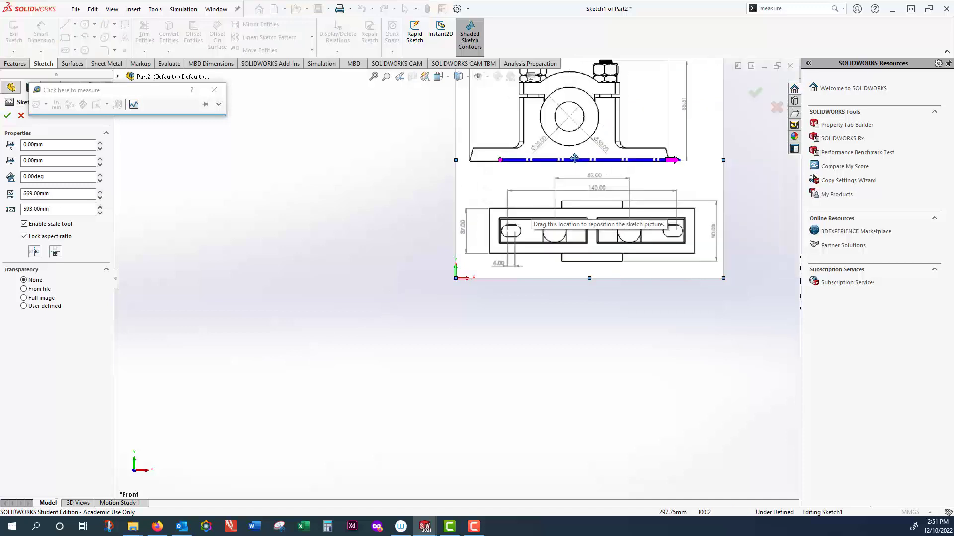
scroll(517, 159, down, 2)
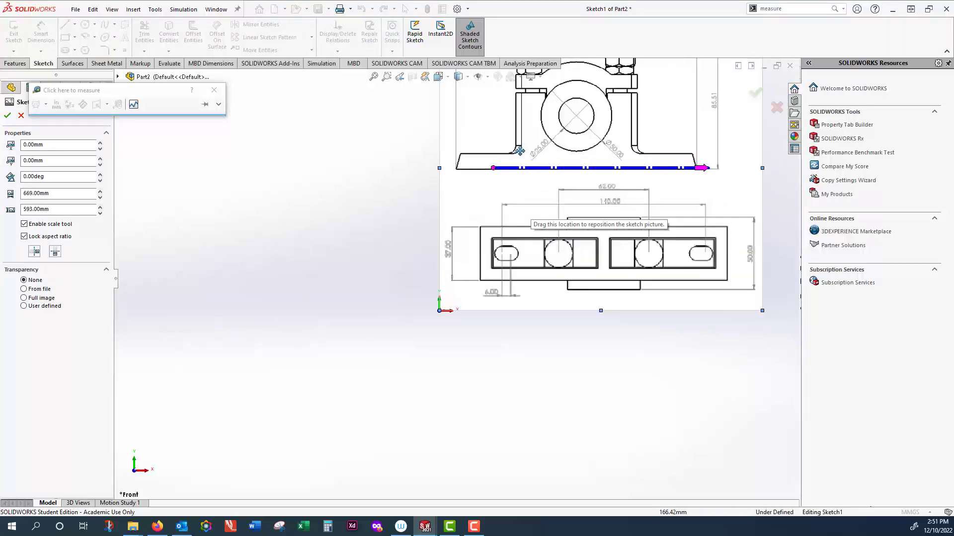
scroll(535, 118, down, 1)
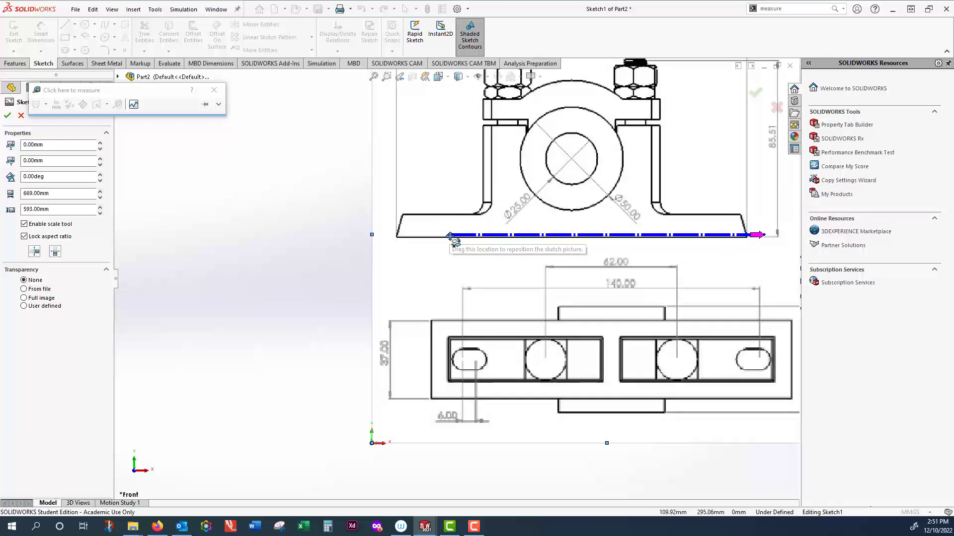
drag(450, 234, 399, 239)
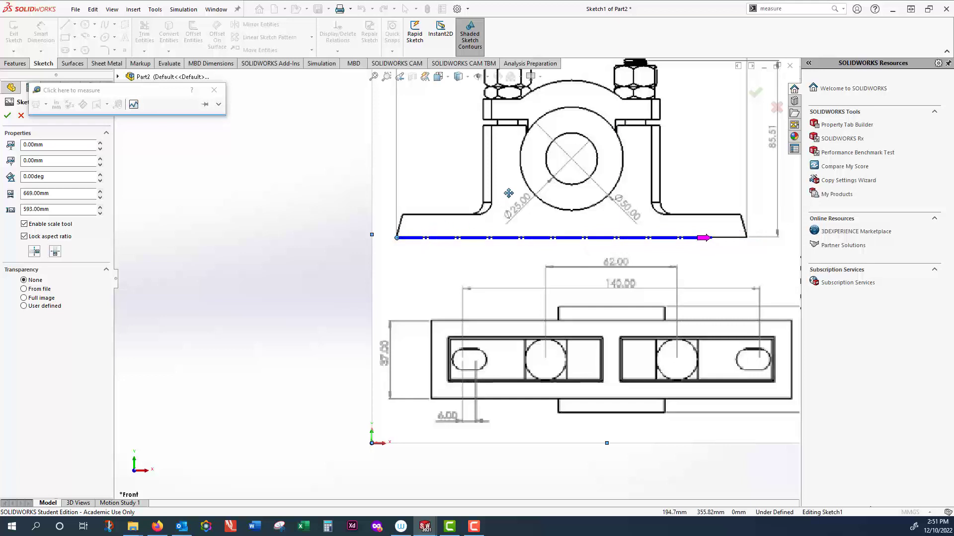
scroll(453, 274, up, 1)
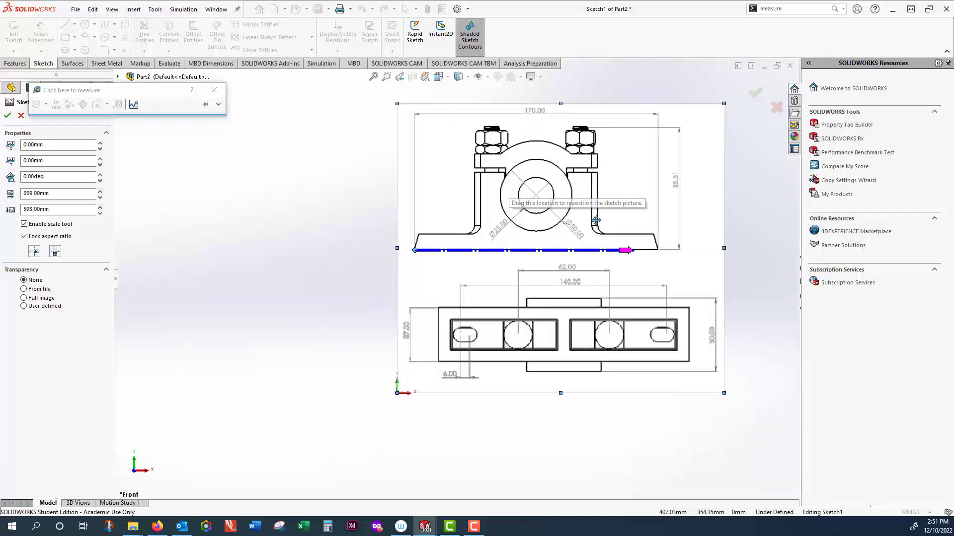
mouse_move(629, 250)
mouse_down()
mouse_move(673, 254)
mouse_move(656, 251)
mouse_up()
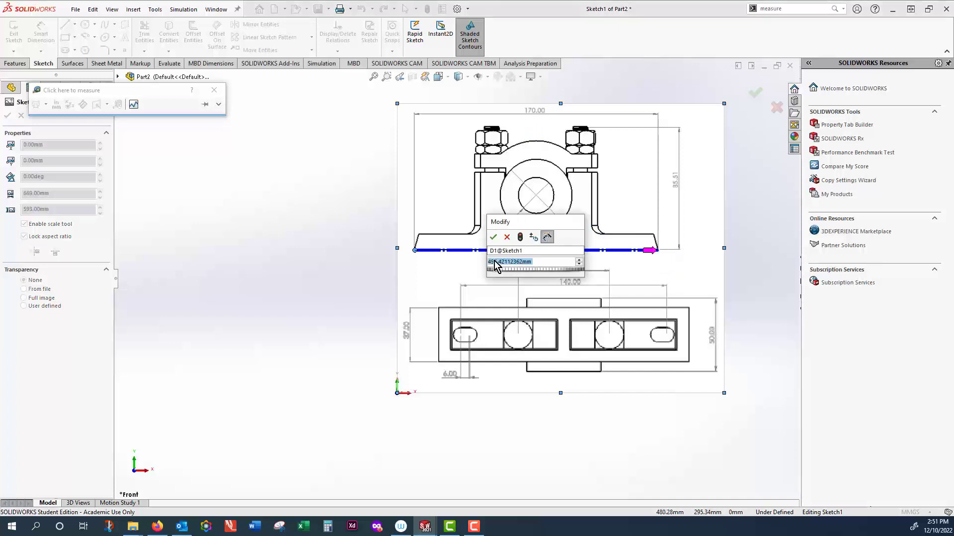
text(1)
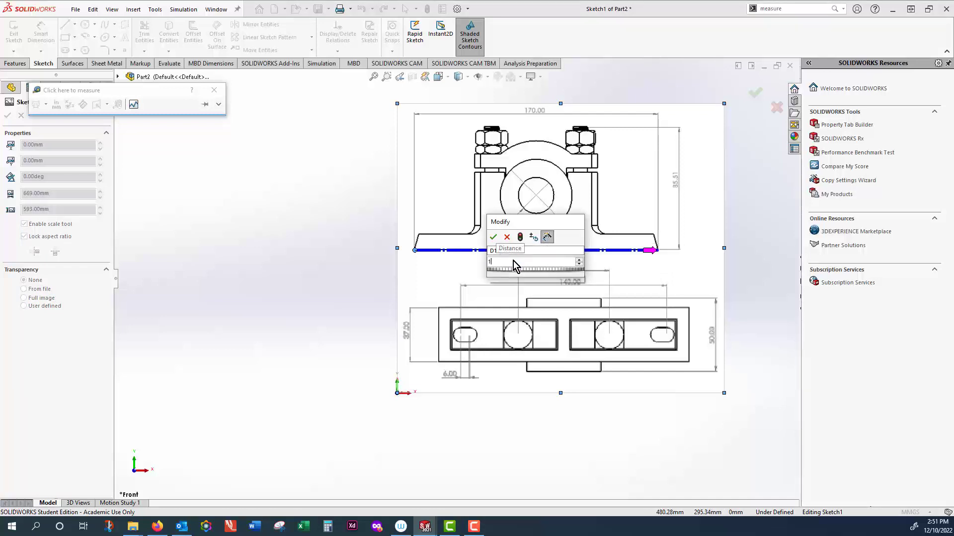
text(70)
key(Return)
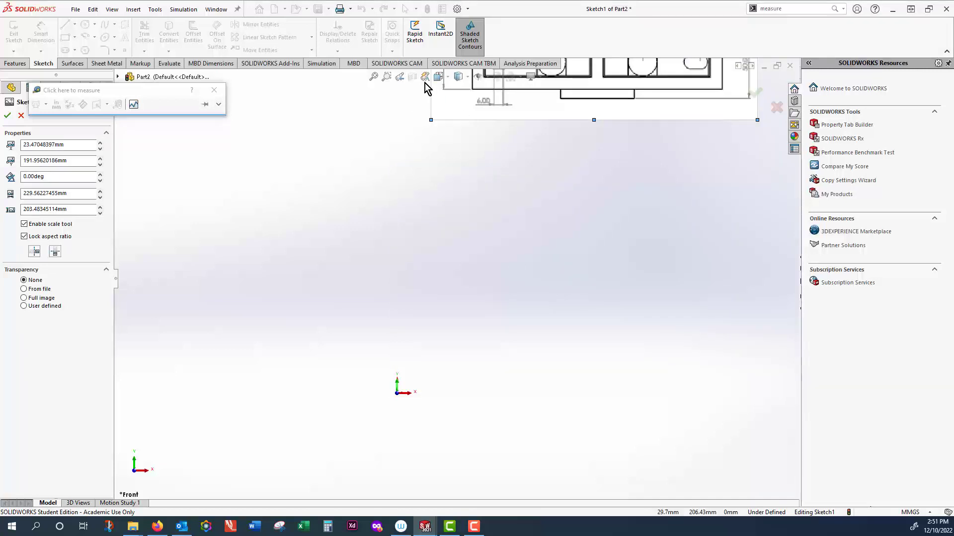
click(373, 76)
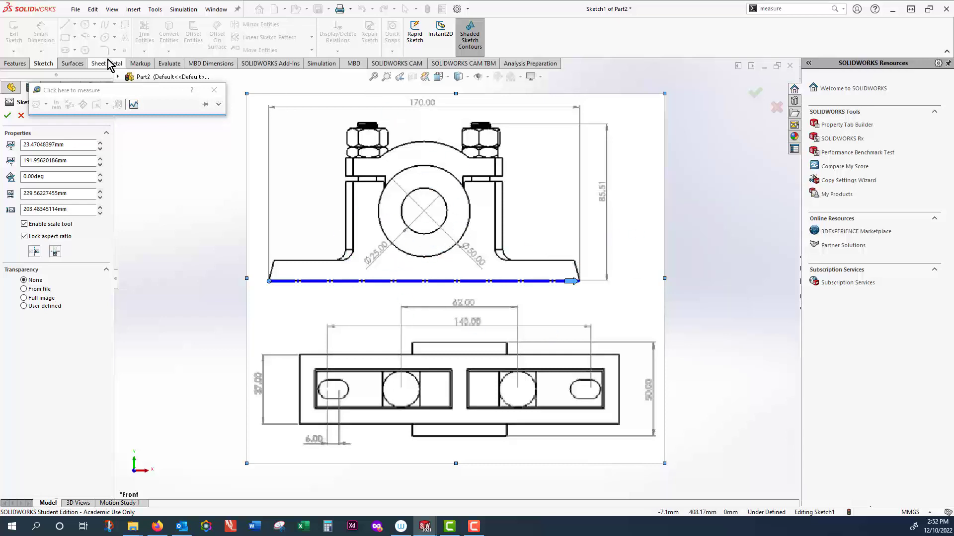
click(7, 117)
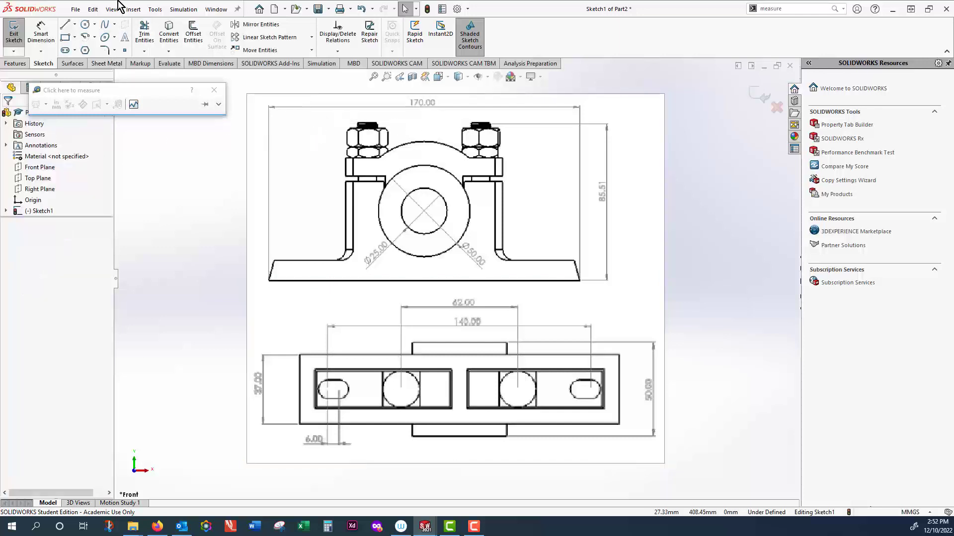
Draw vertical centerlines from the bore centre, one about 69 mm upward past the cap and one down to the base line.
click(74, 25)
click(73, 49)
click(423, 211)
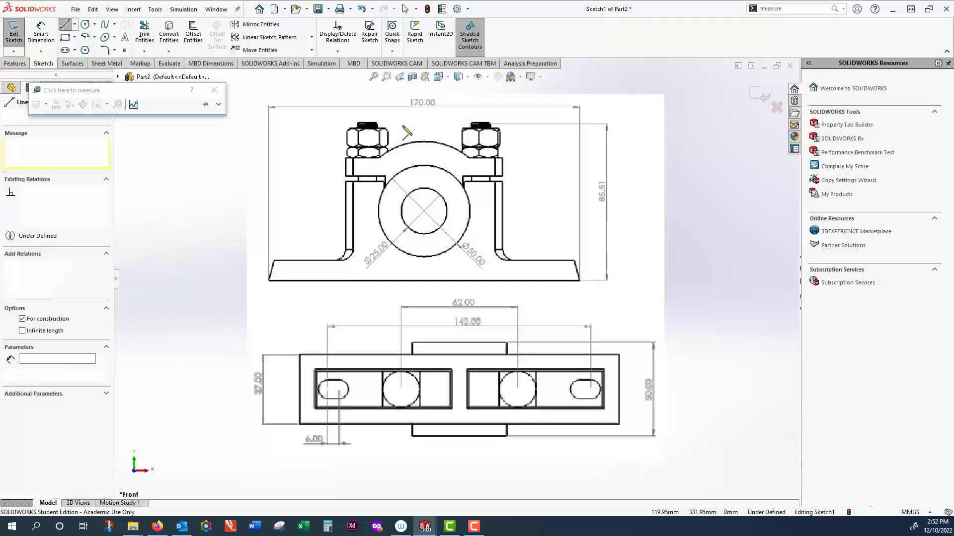
click(422, 86)
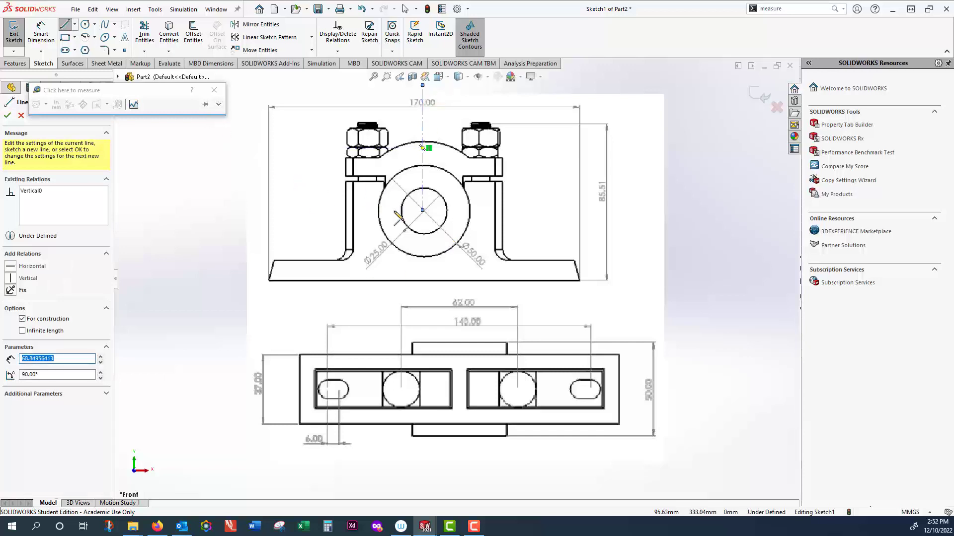
click(423, 211)
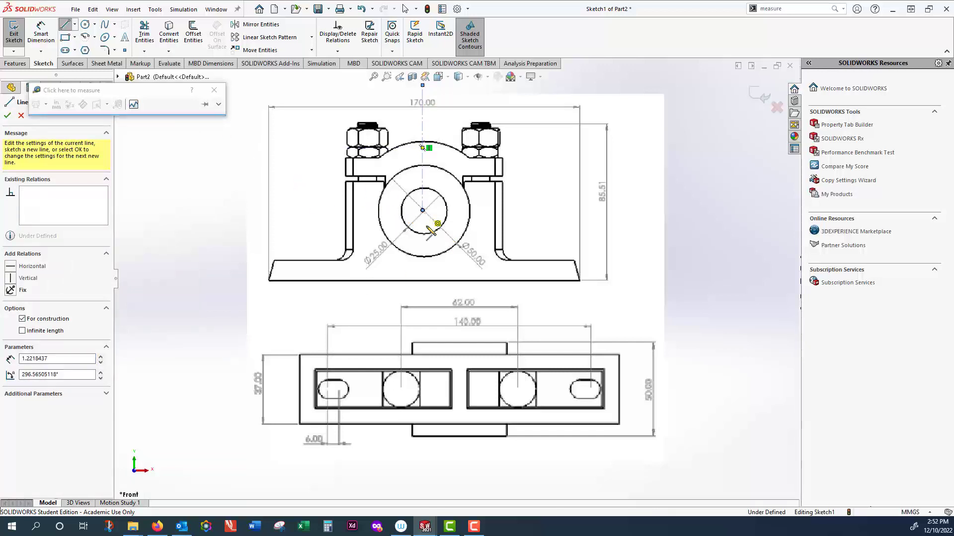
click(423, 281)
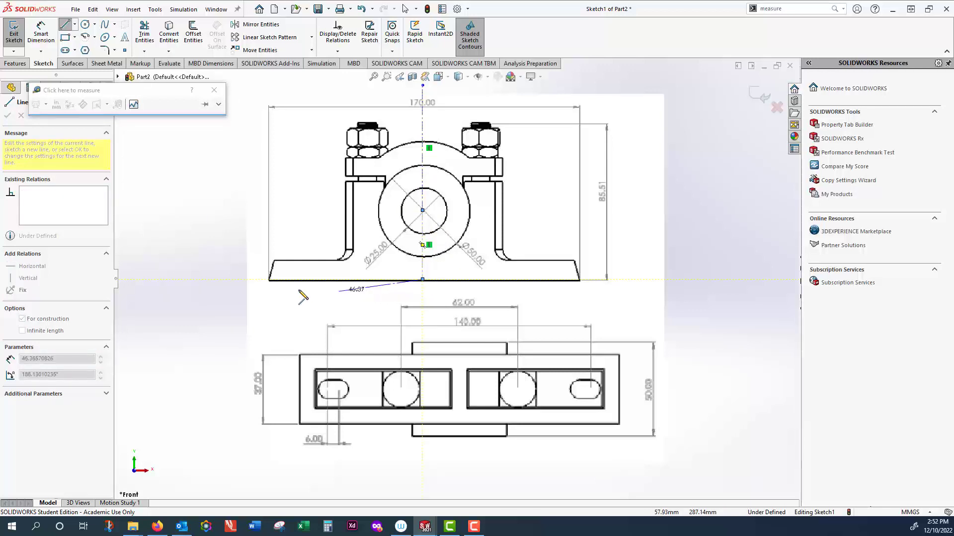
Trace the casting's left half as centerlines: base, about 11 mm slanted end, 44 mm ledge, 43 mm upright and 38 mm top line to the axis.
click(268, 279)
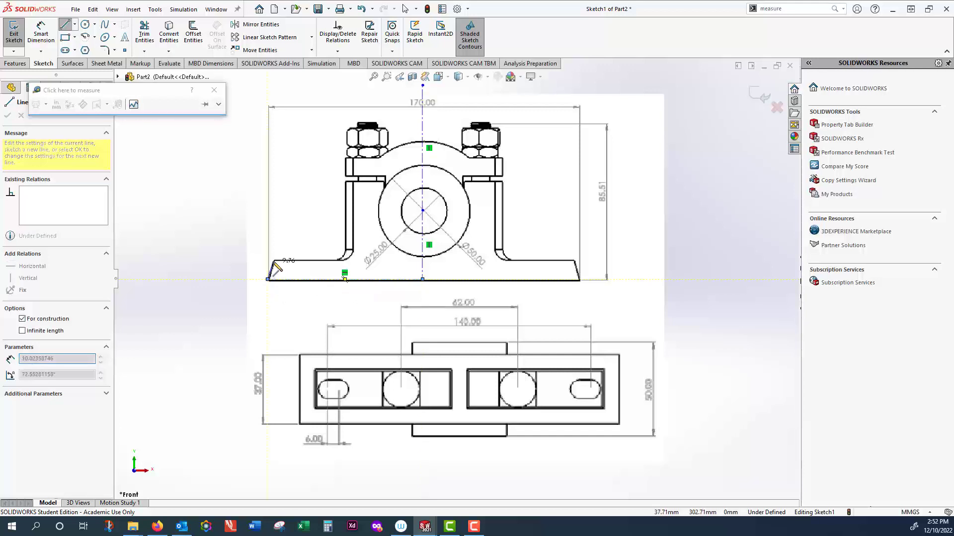
click(274, 259)
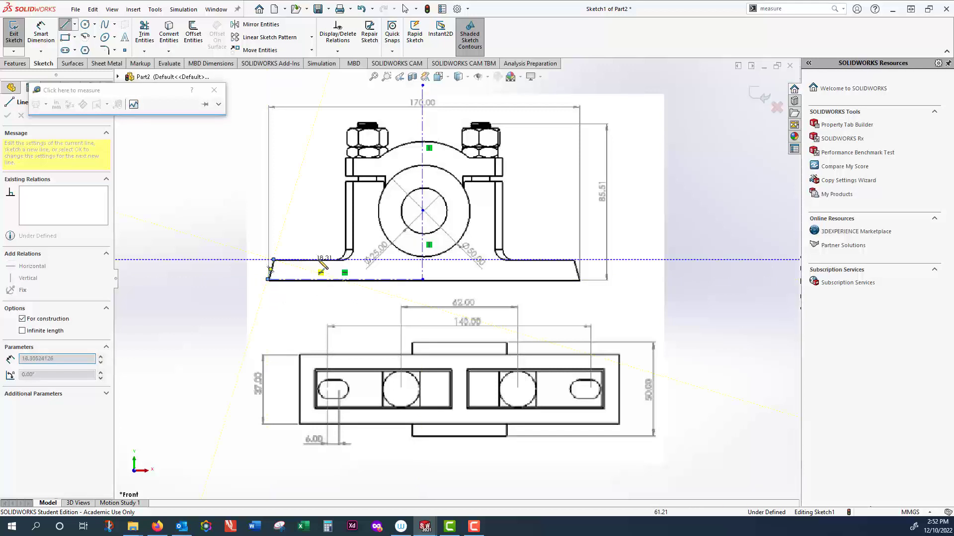
click(353, 260)
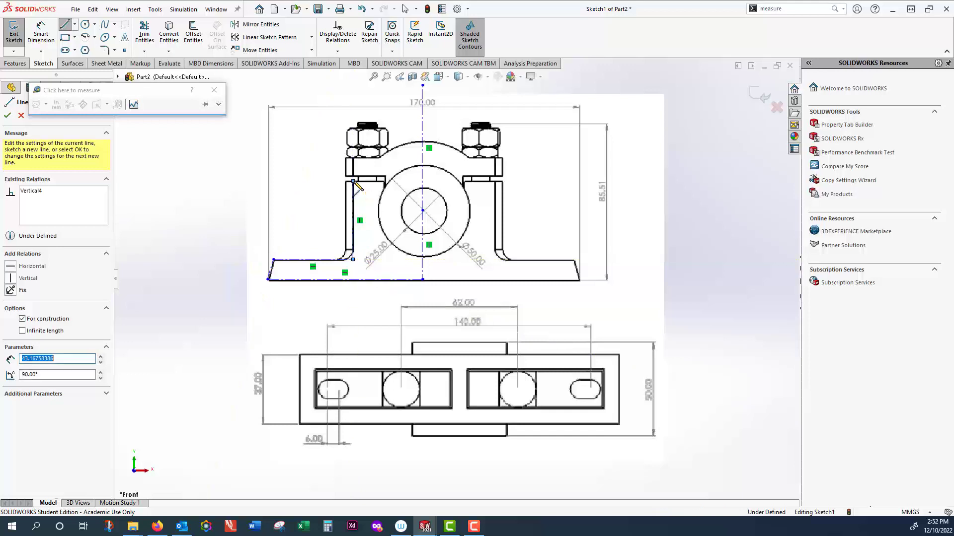
click(353, 181)
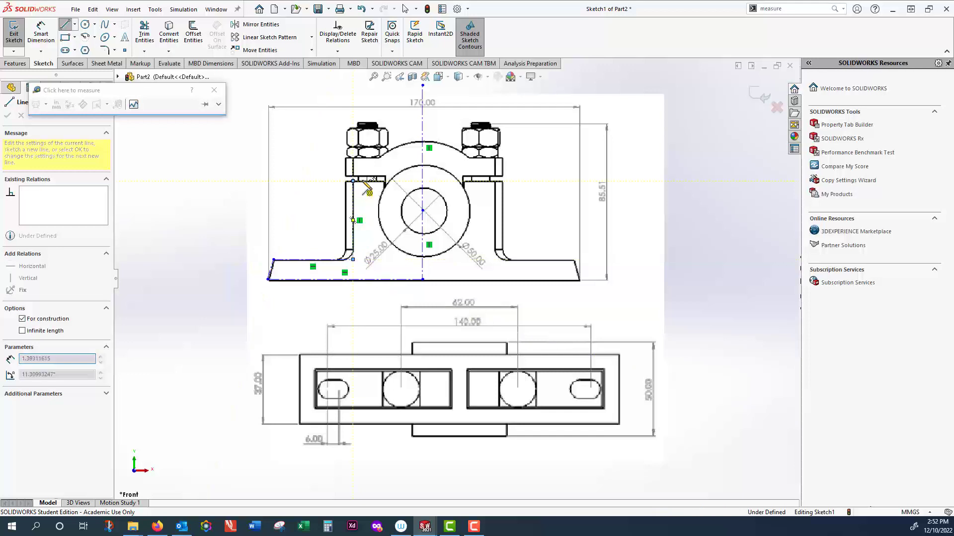
click(423, 181)
key(Escape)
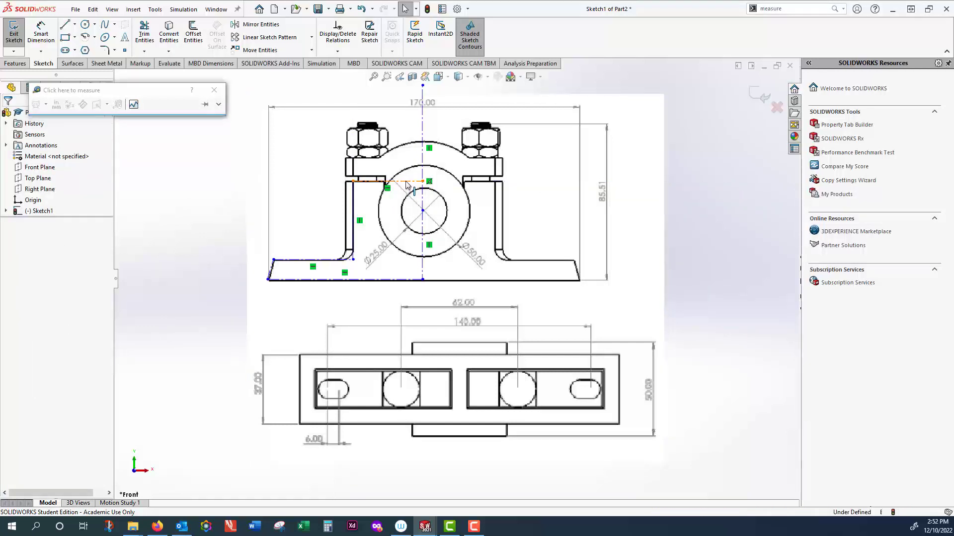
Convert the horizontal top line of the traced outline from construction geometry to a solid sketch line.
click(406, 183)
right_click(406, 182)
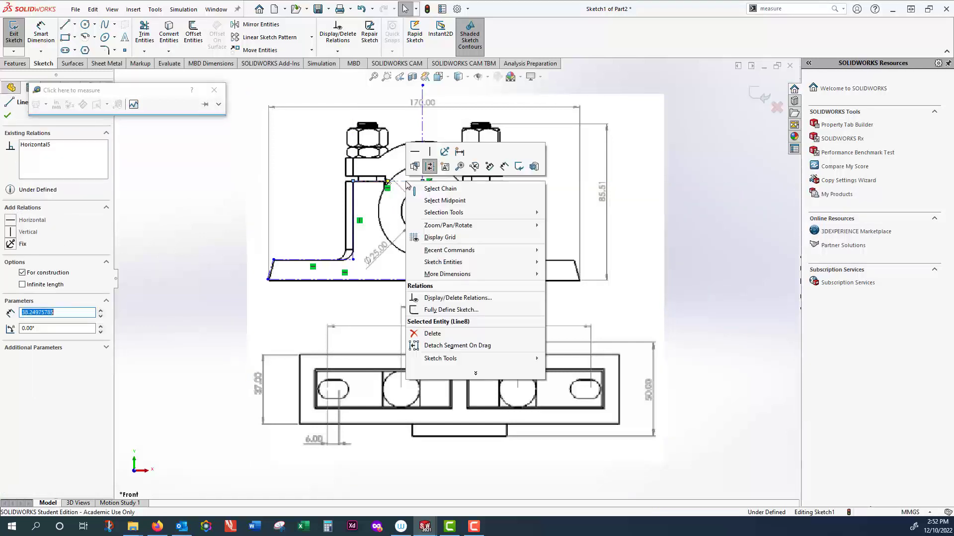
click(428, 168)
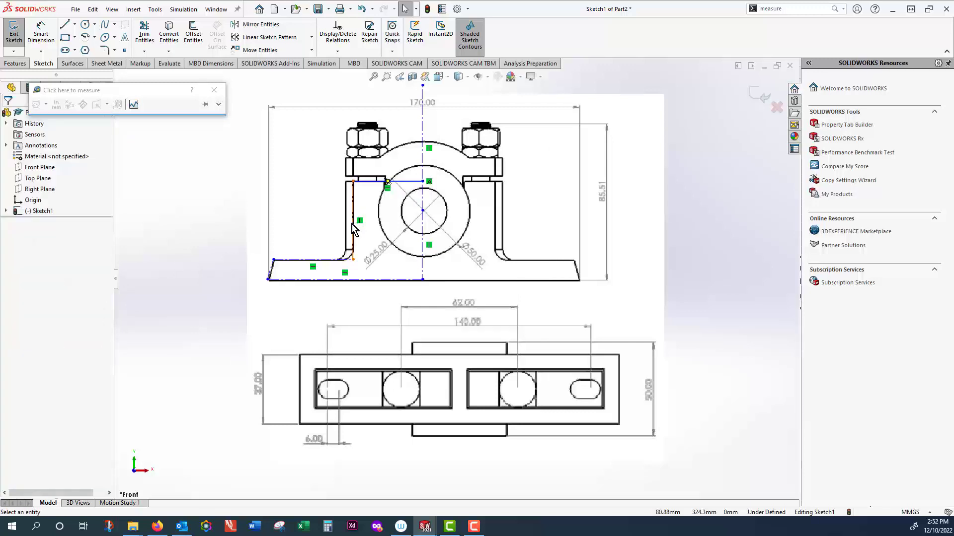
Convert the upright, ledge, slanted end and base centerlines of the traced left half to solid sketch lines.
click(352, 239)
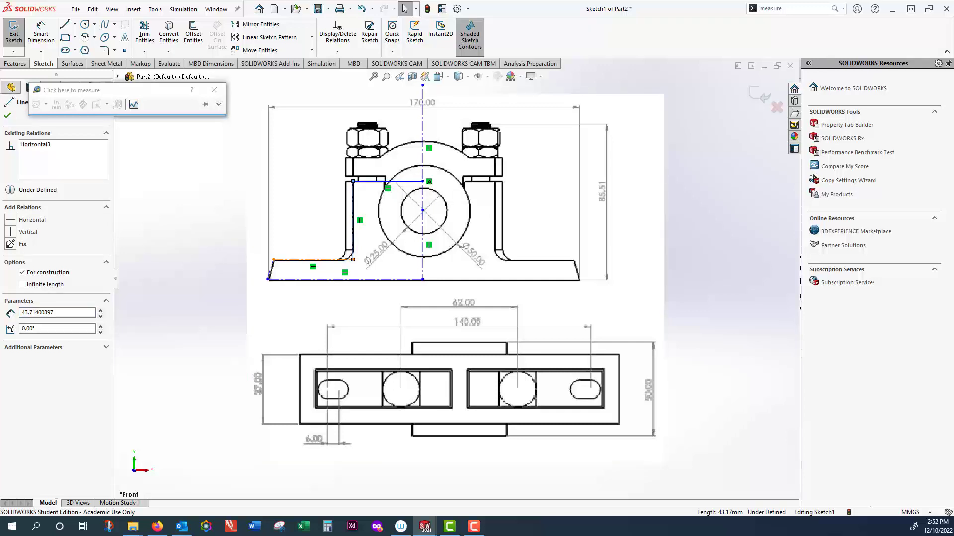
ctrl+click(309, 263)
click(305, 281)
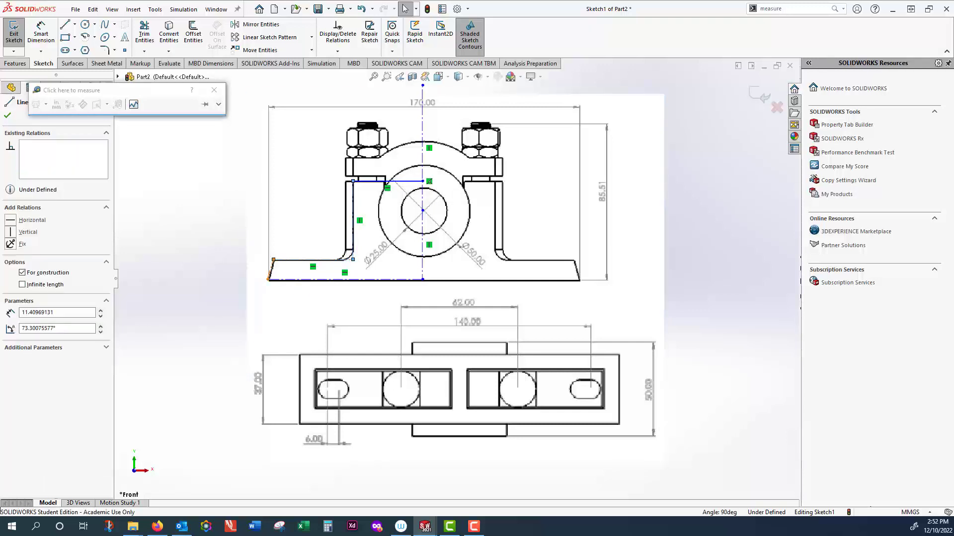
ctrl+click(305, 281)
click(305, 281)
ctrl+click(305, 282)
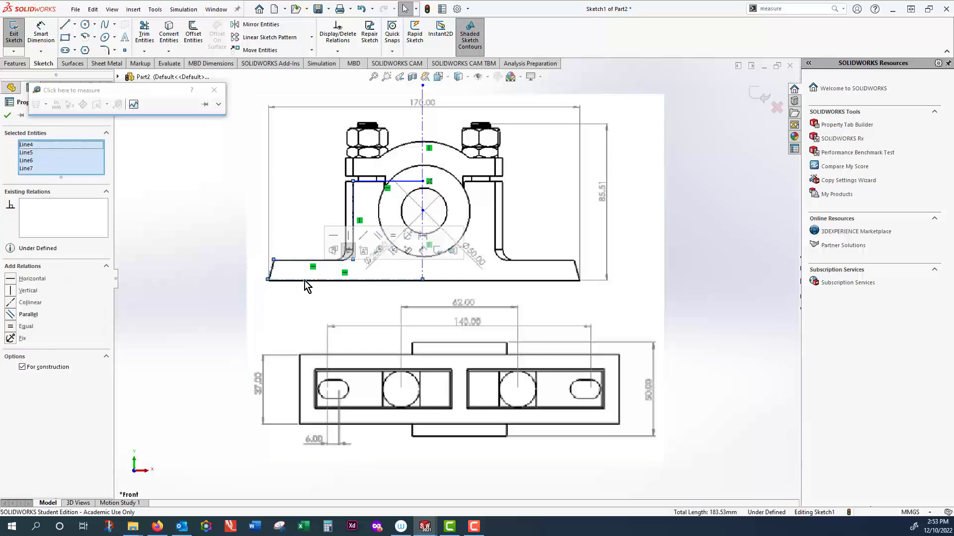
ctrl+click(305, 281)
ctrl+click(305, 281)
right_click(305, 282)
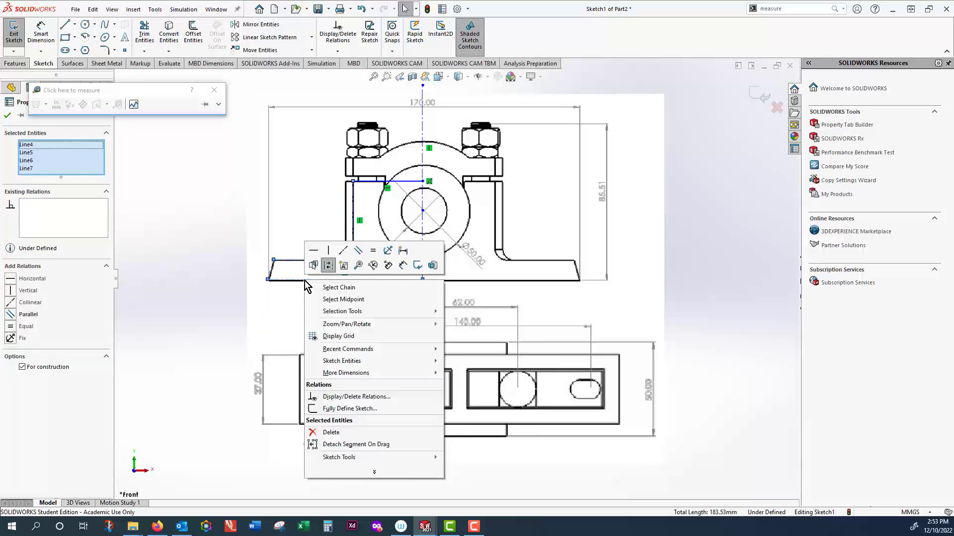
click(328, 265)
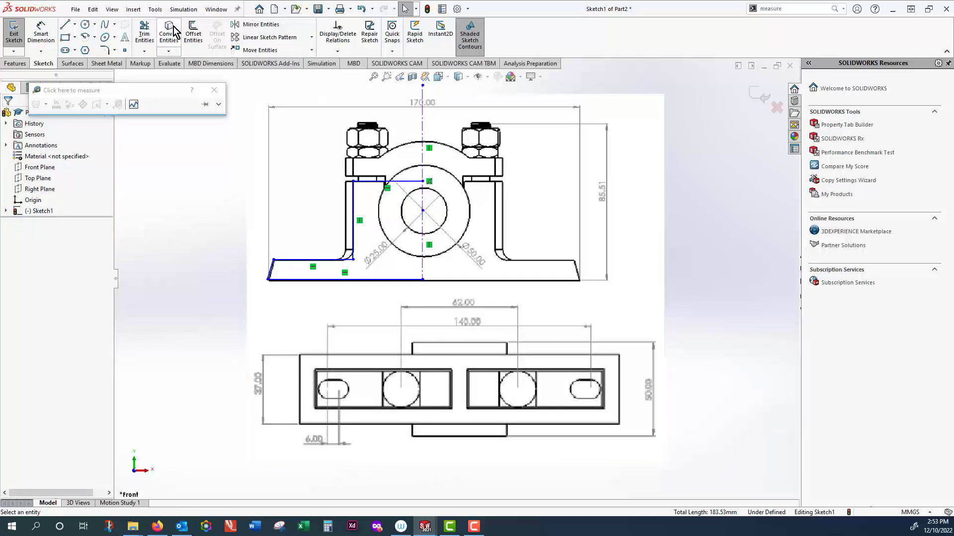
Draw a circle centred on the bore centre and set its radius to 21 mm.
click(85, 24)
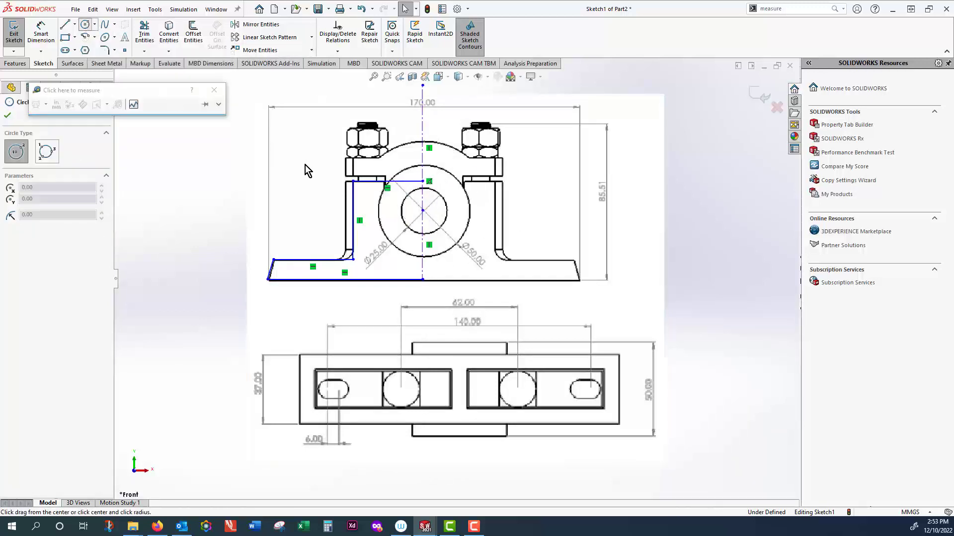
click(423, 211)
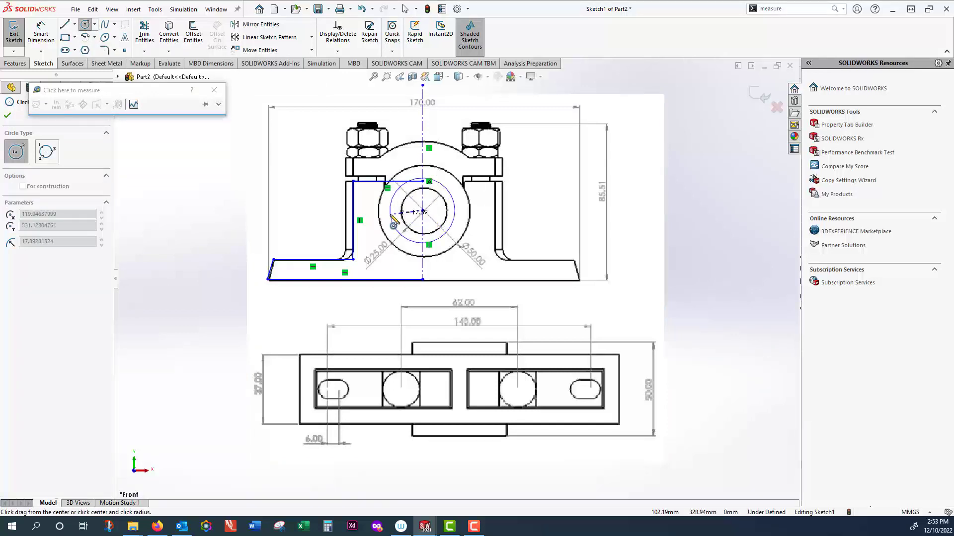
click(390, 218)
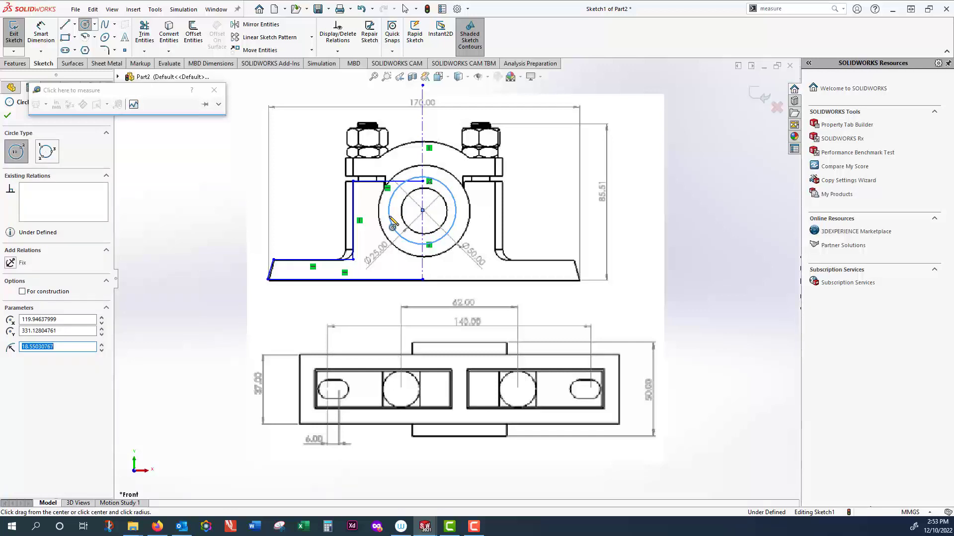
key(Return)
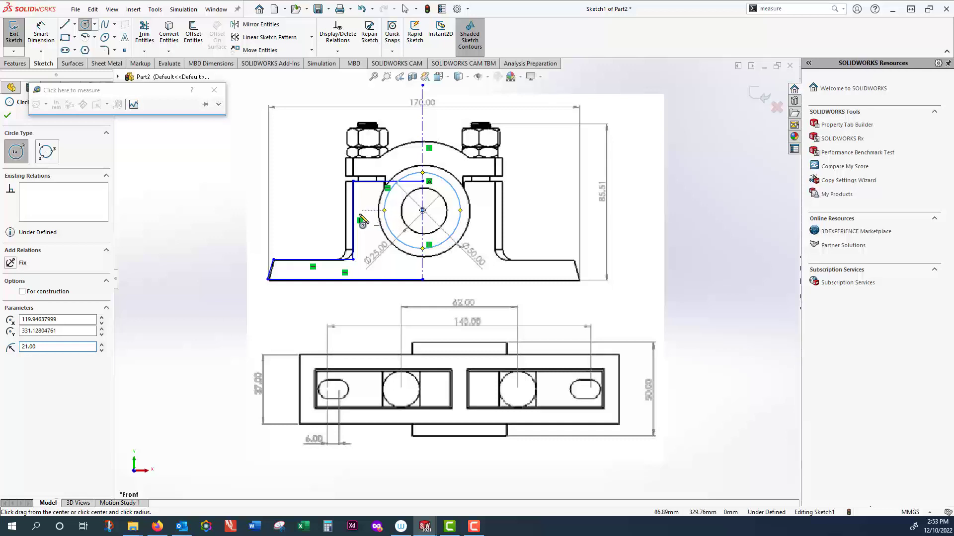
click(386, 211)
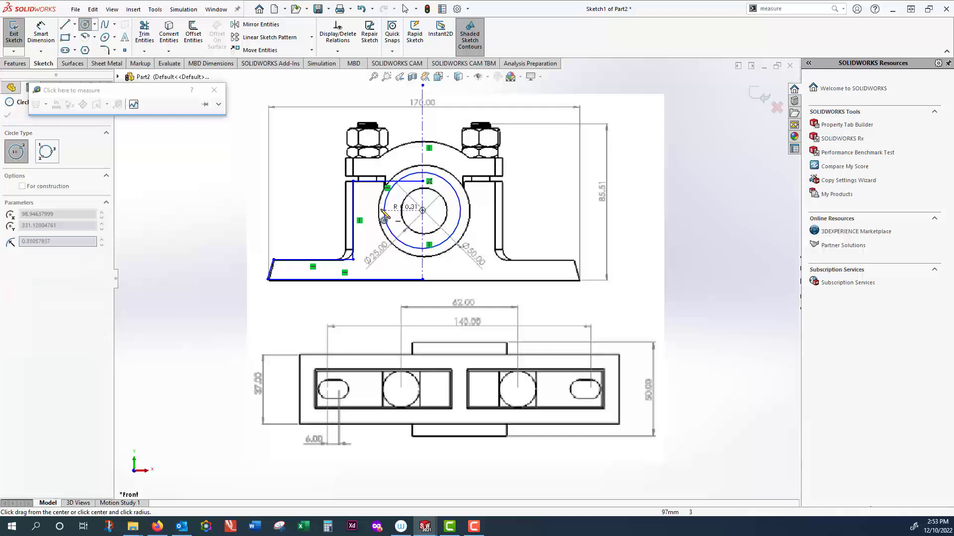
key(Escape)
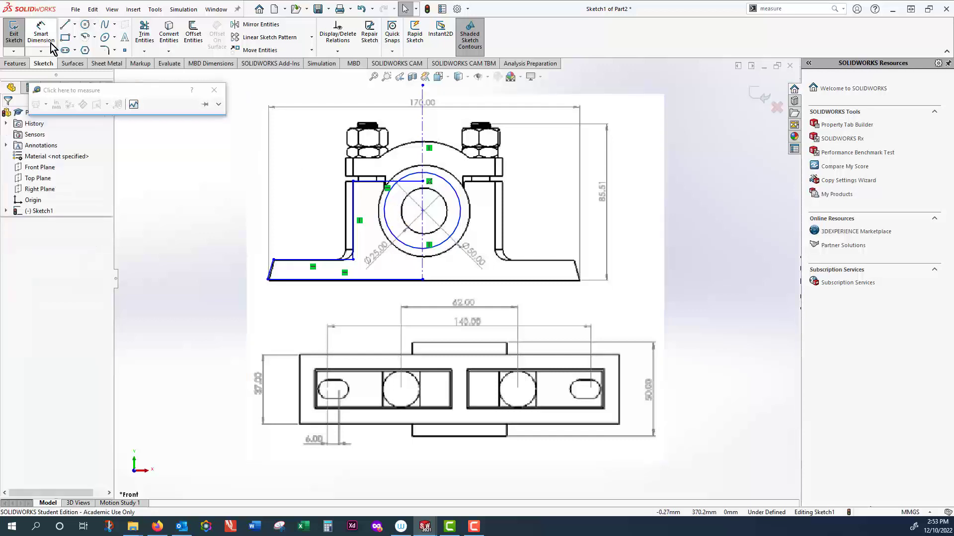
Draw a line about 2.8 mm outward from the circle's left quadrant, continuing vertically up past the outline's horizontal top line.
key(l)
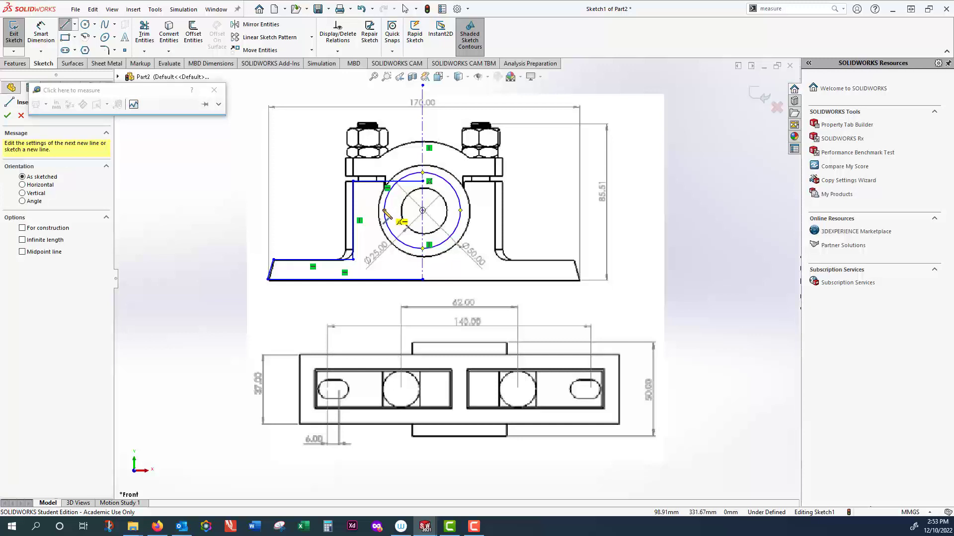
click(384, 211)
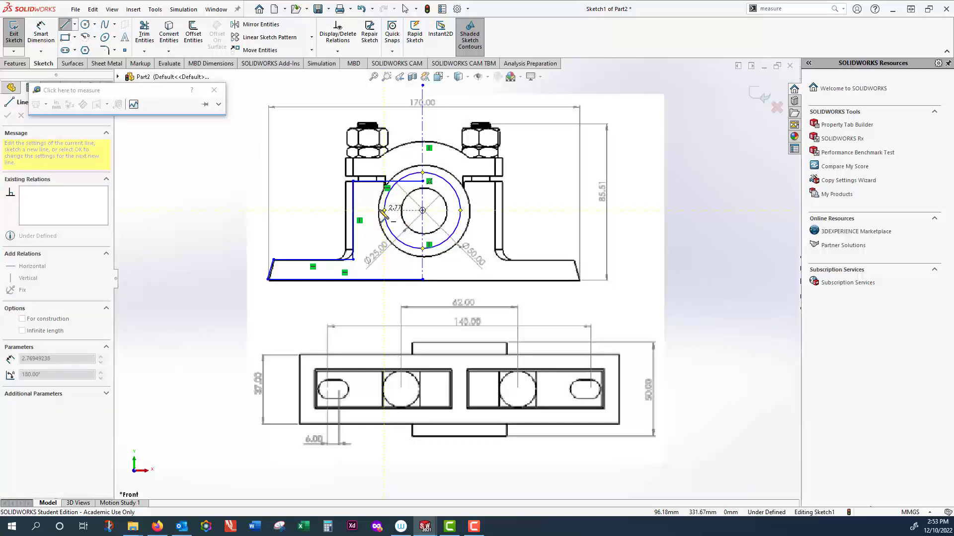
click(381, 170)
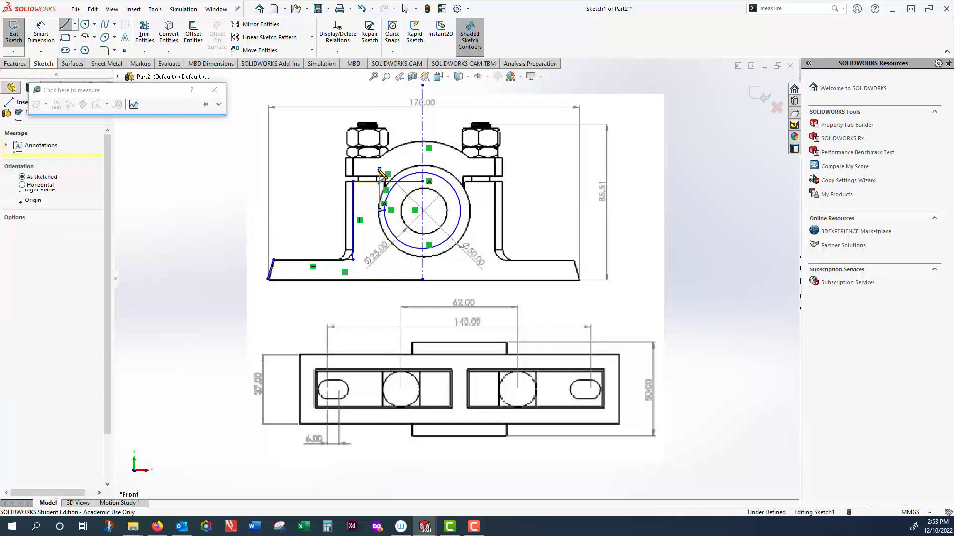
Trim the circle to its lower-left quarter arc and remove the excess vertical line and the top line's inner part.
scroll(361, 174, up, 5)
drag(521, 174, 518, 203)
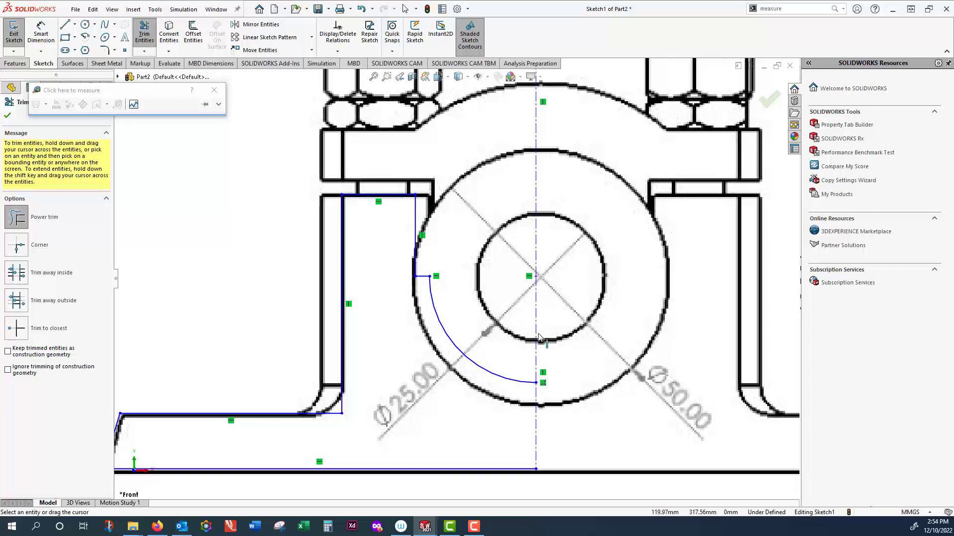
scroll(577, 273, up, 2)
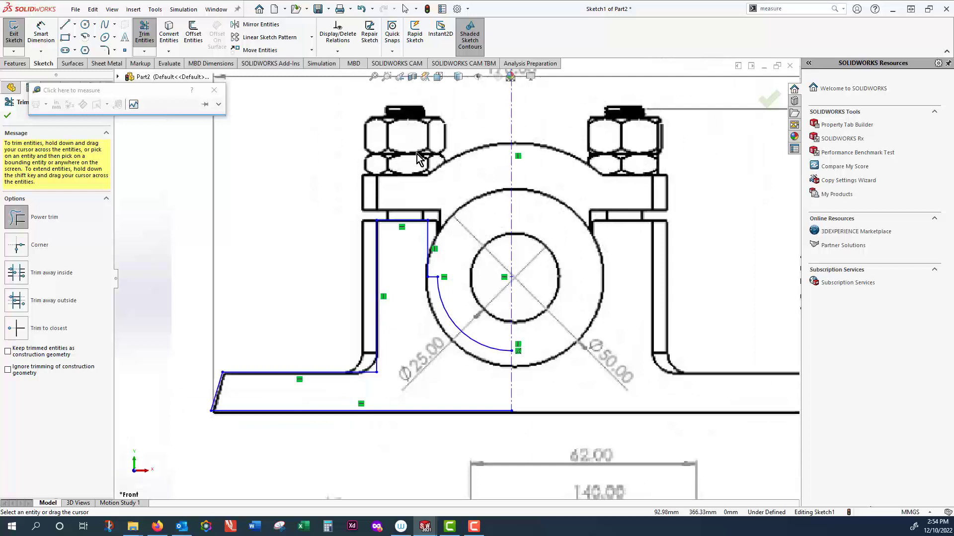
click(8, 117)
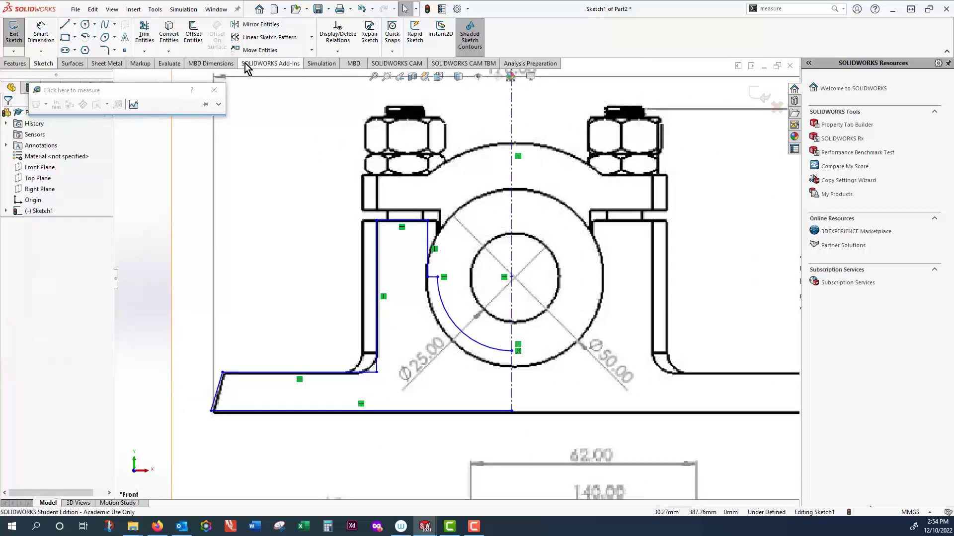
Mirror the left-half profile, including the arc and all outline lines, about the vertical centerline with Copy enabled.
click(498, 351)
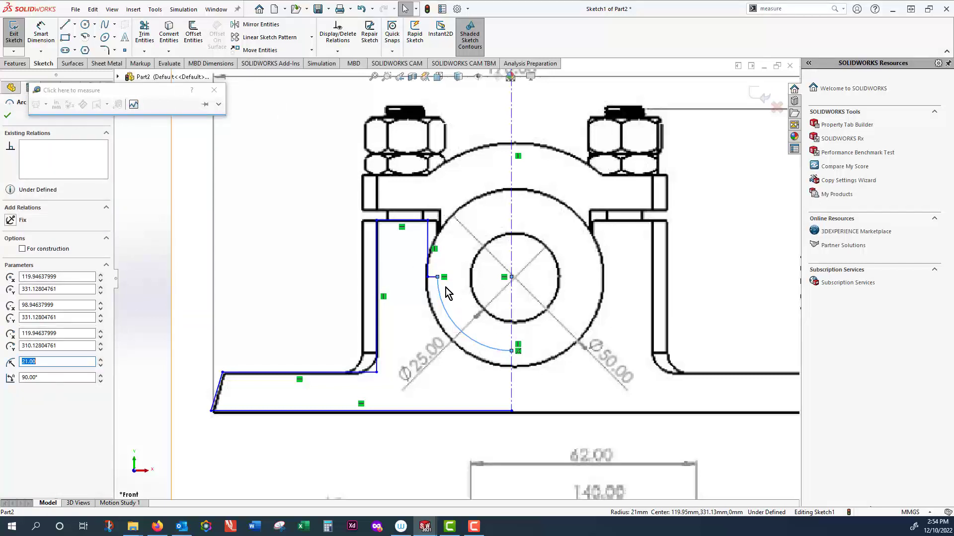
ctrl+click(432, 278)
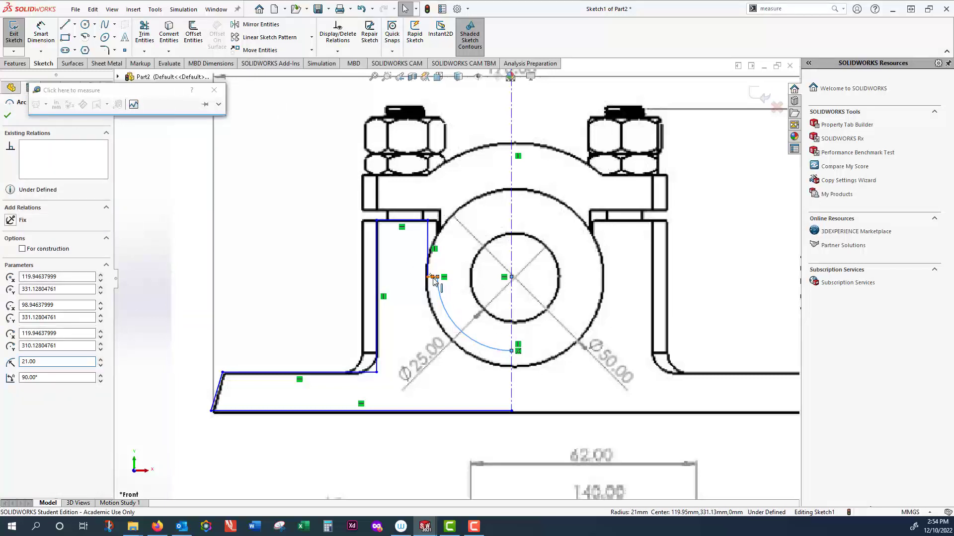
ctrl+click(427, 242)
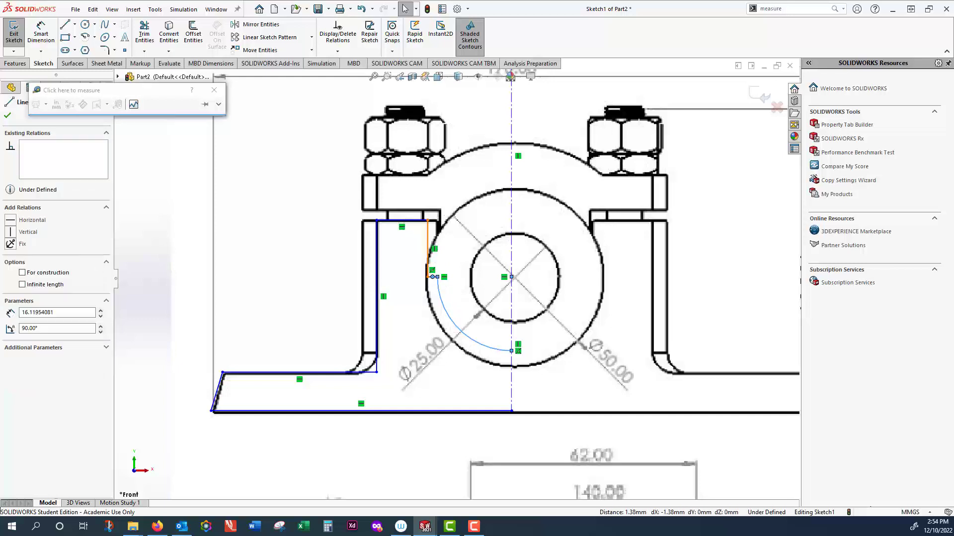
ctrl+click(411, 224)
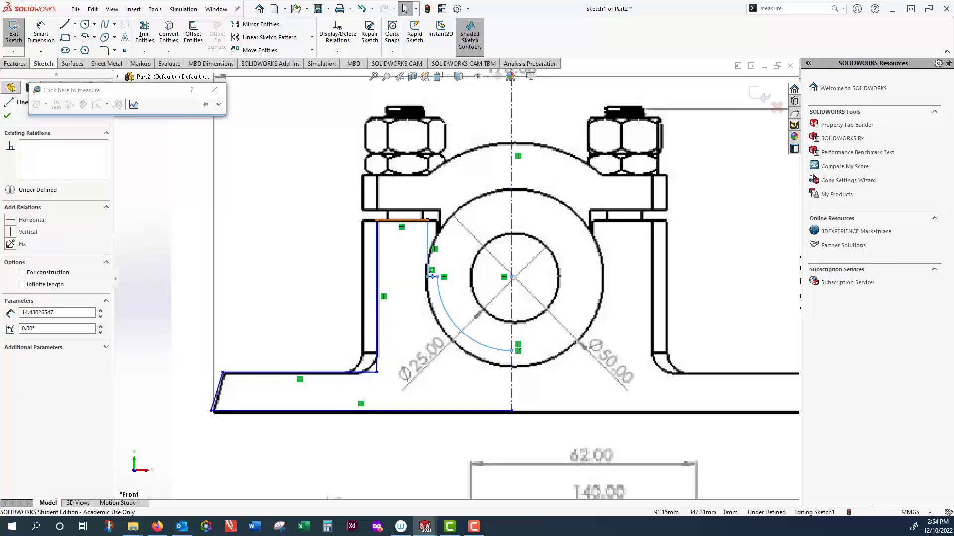
ctrl+click(379, 255)
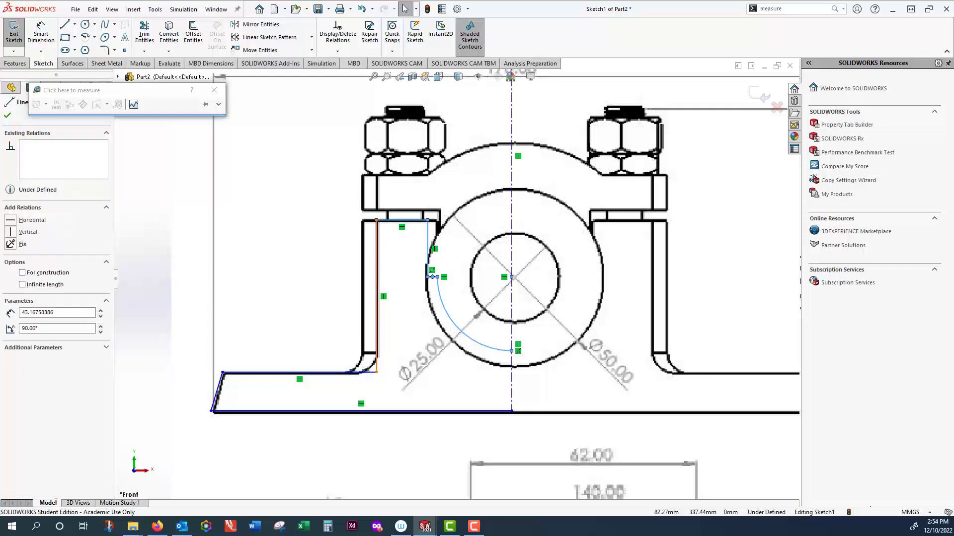
ctrl+click(341, 376)
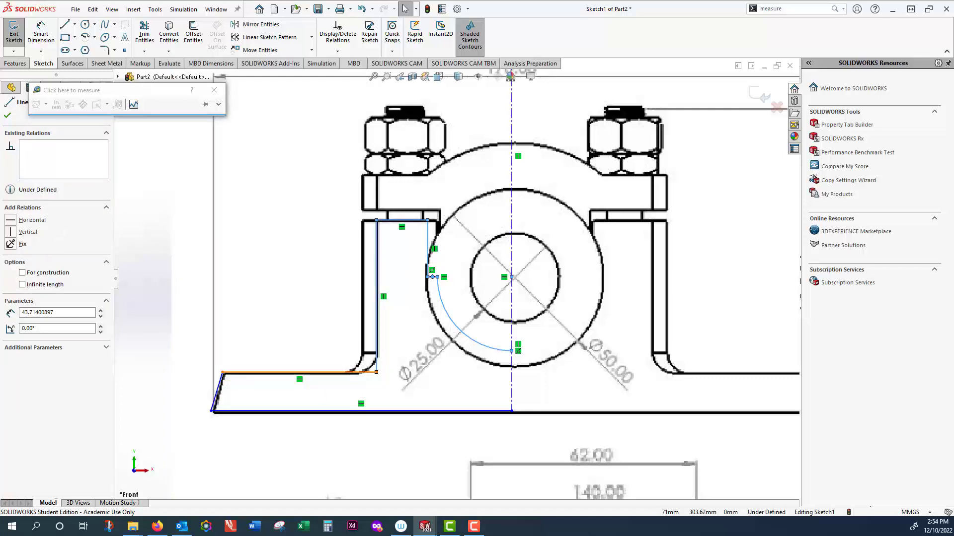
ctrl+click(219, 392)
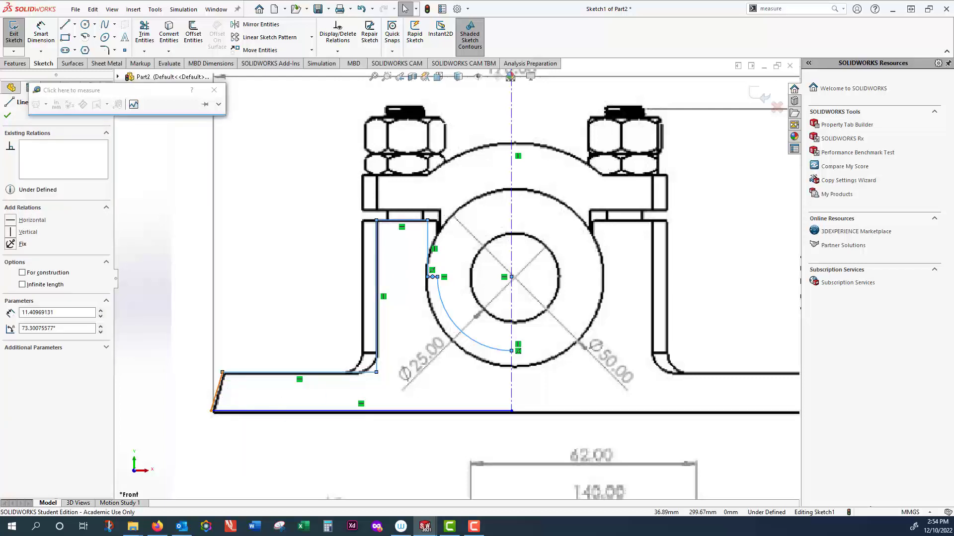
ctrl+click(276, 412)
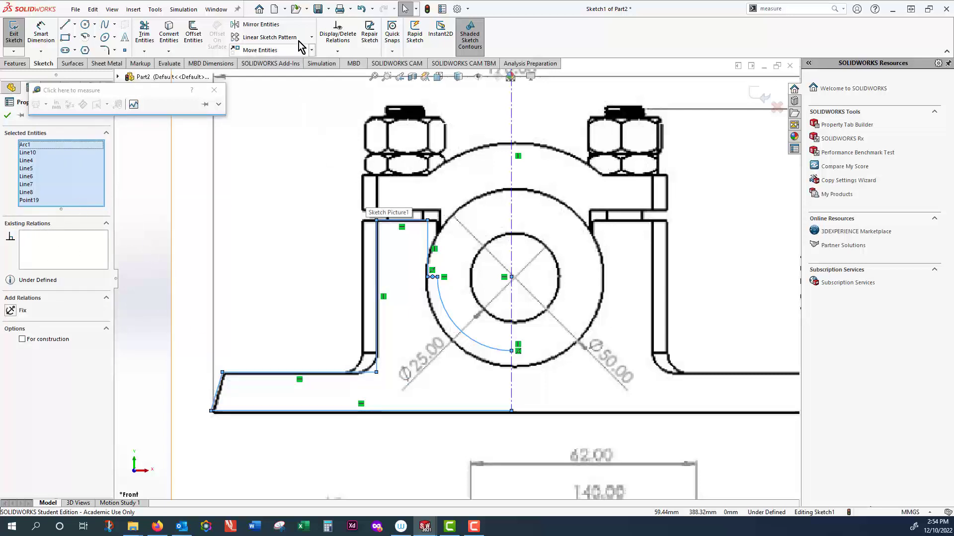
click(260, 24)
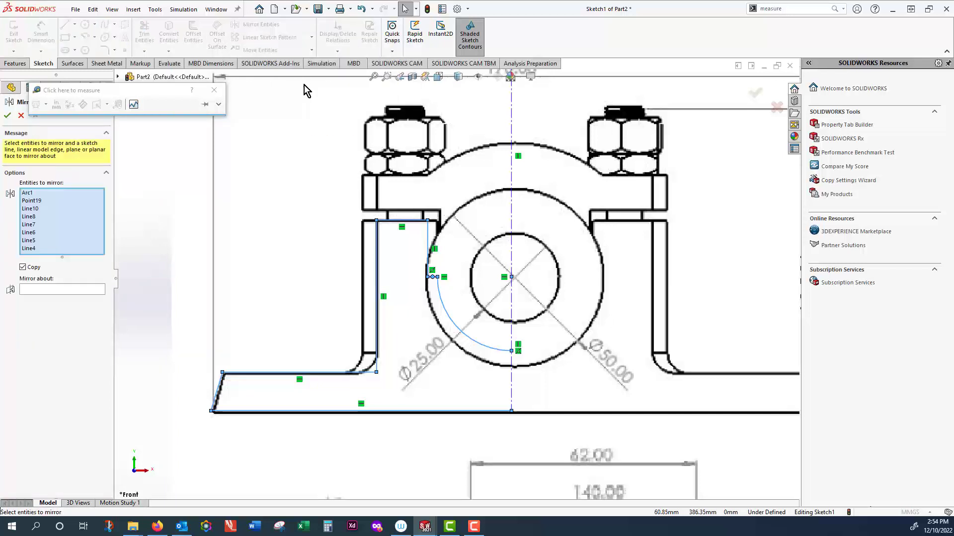
click(49, 289)
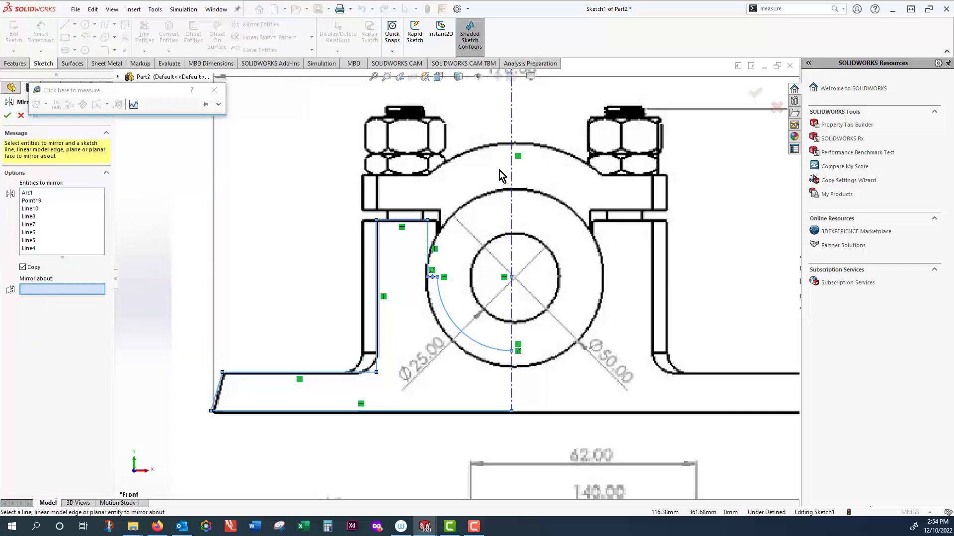
click(511, 180)
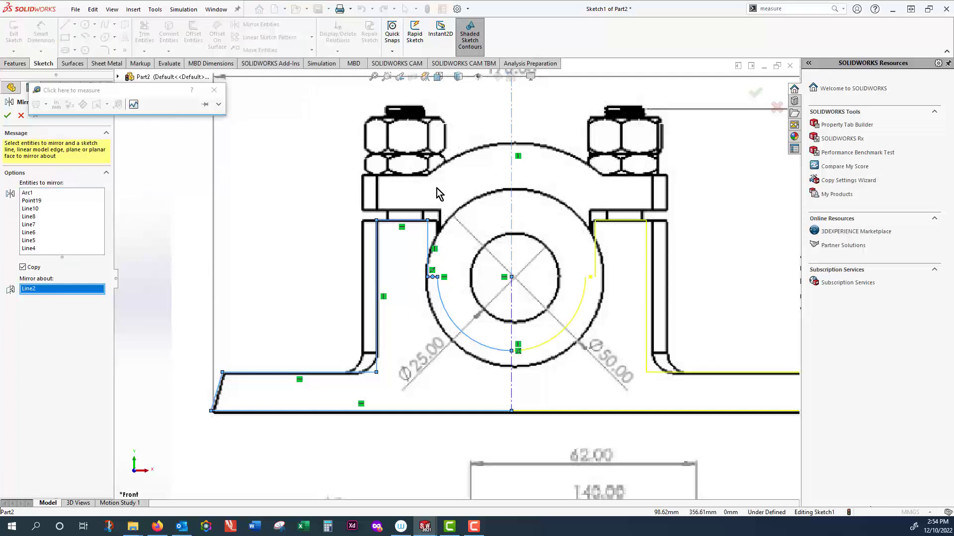
click(7, 116)
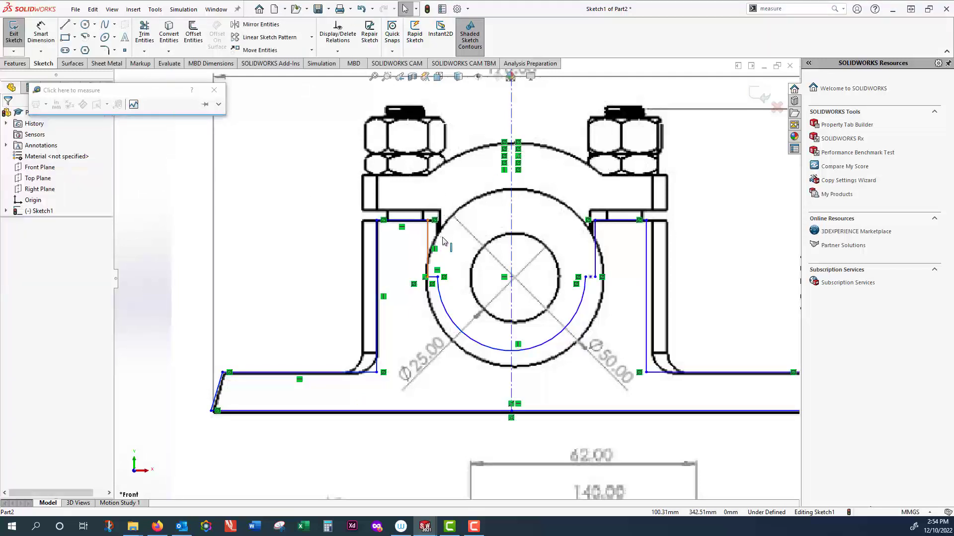
Close the gap in the mirrored half with a short horizontal line from the arc's right end to the vertical line.
scroll(596, 282, down, 4)
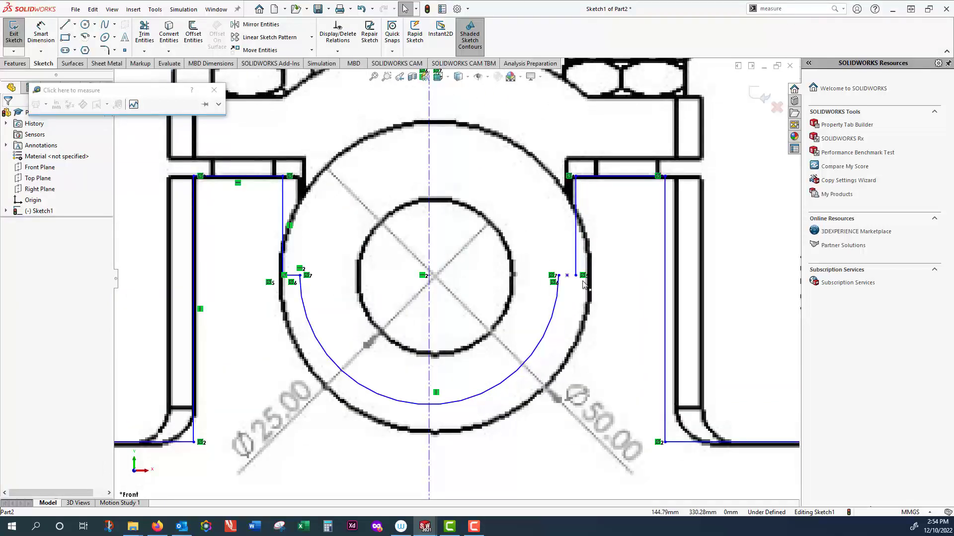
click(65, 25)
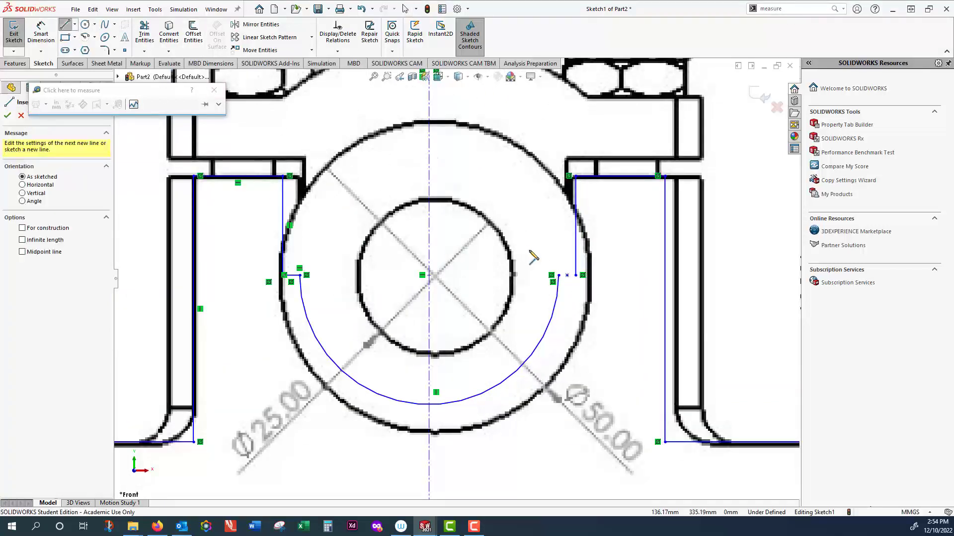
click(559, 275)
click(575, 275)
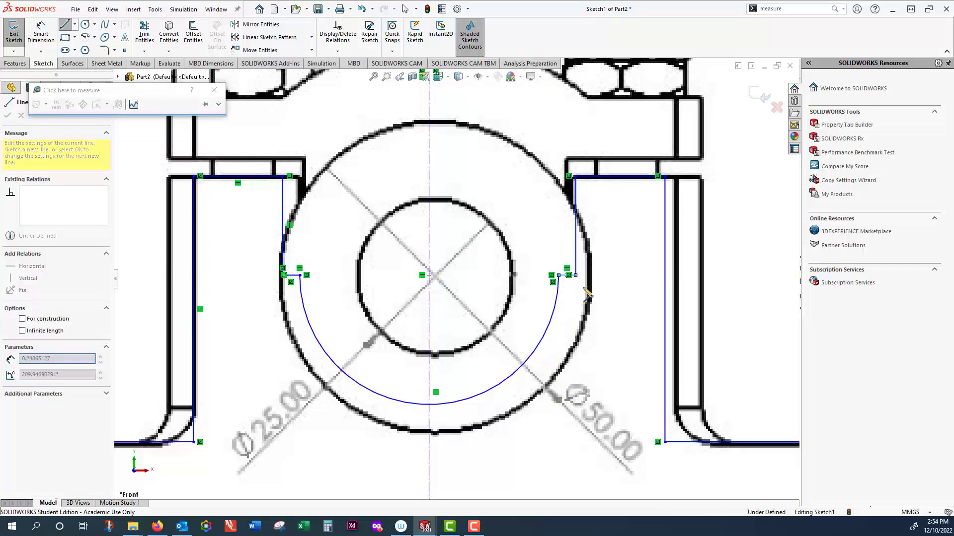
key(f)
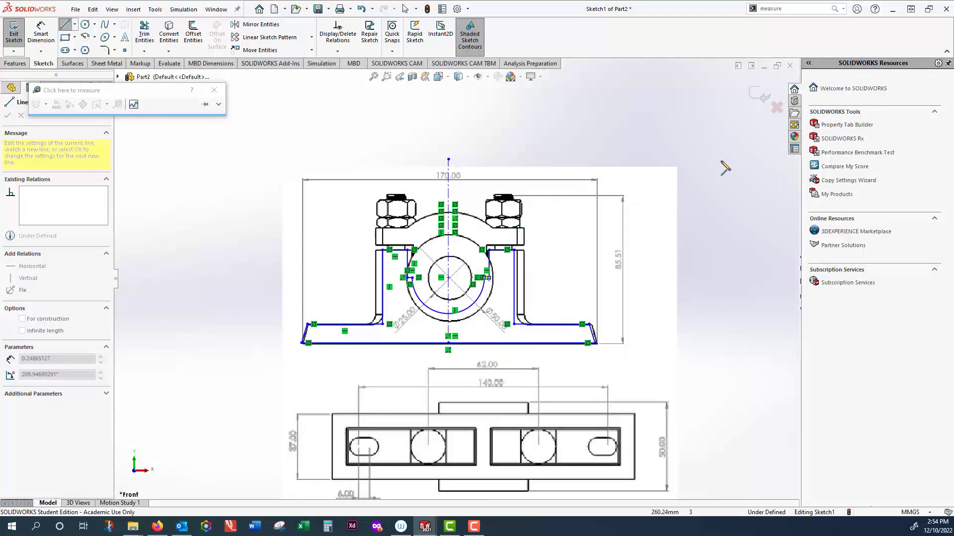
Finish the profile sketch and extrude it 37 mm with a Blind end condition.
click(759, 98)
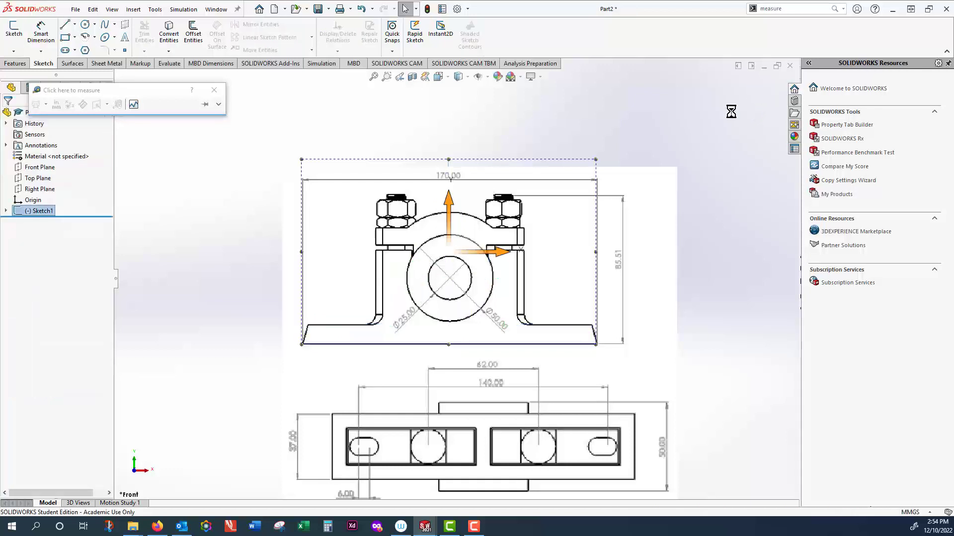
click(15, 64)
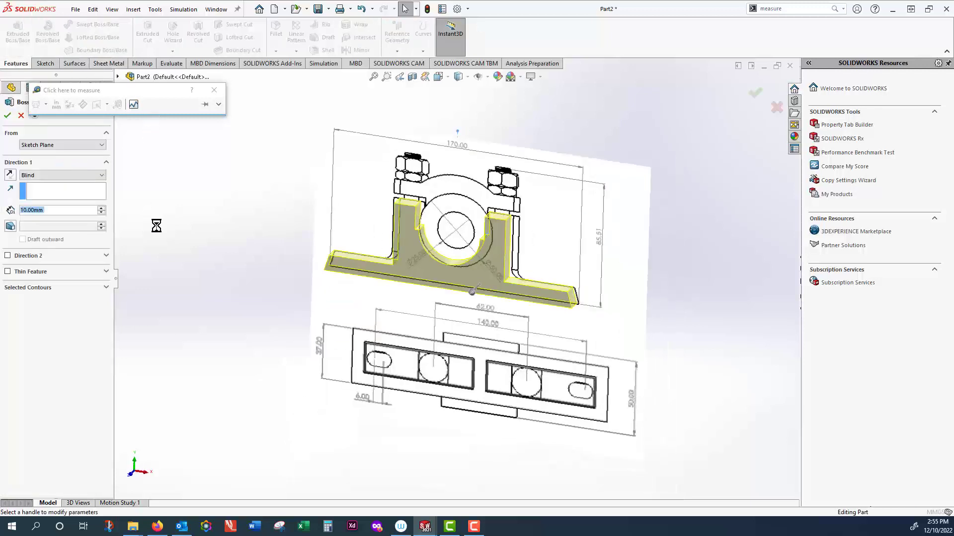
text(37)
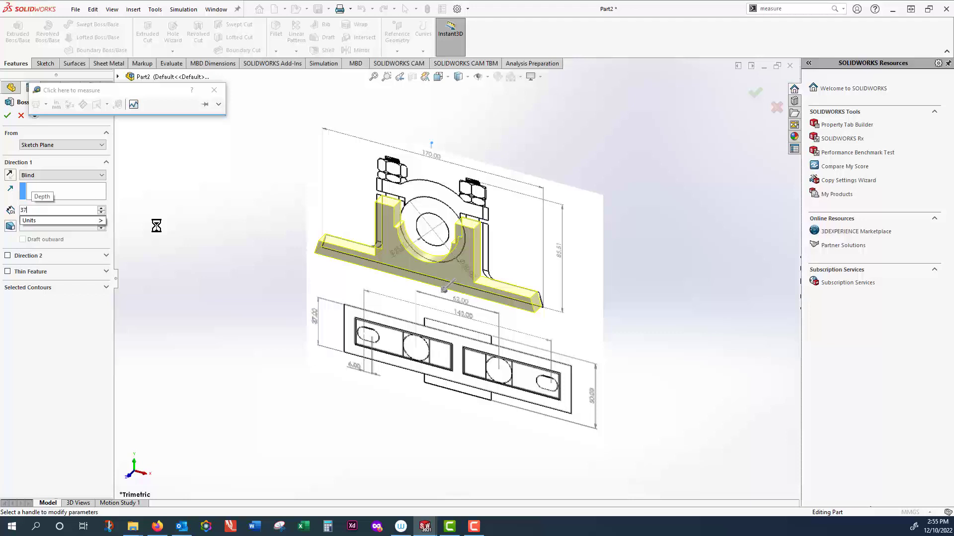
key(Return)
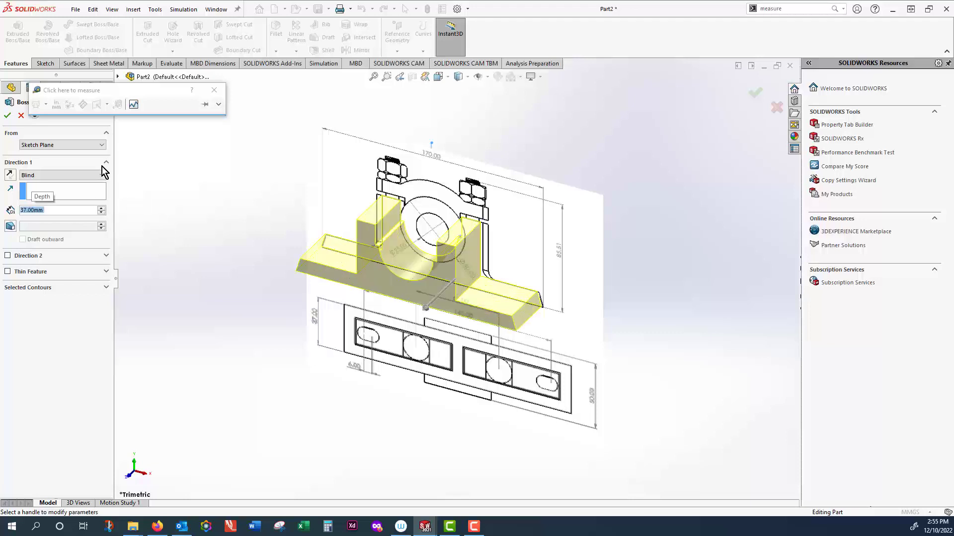
click(8, 116)
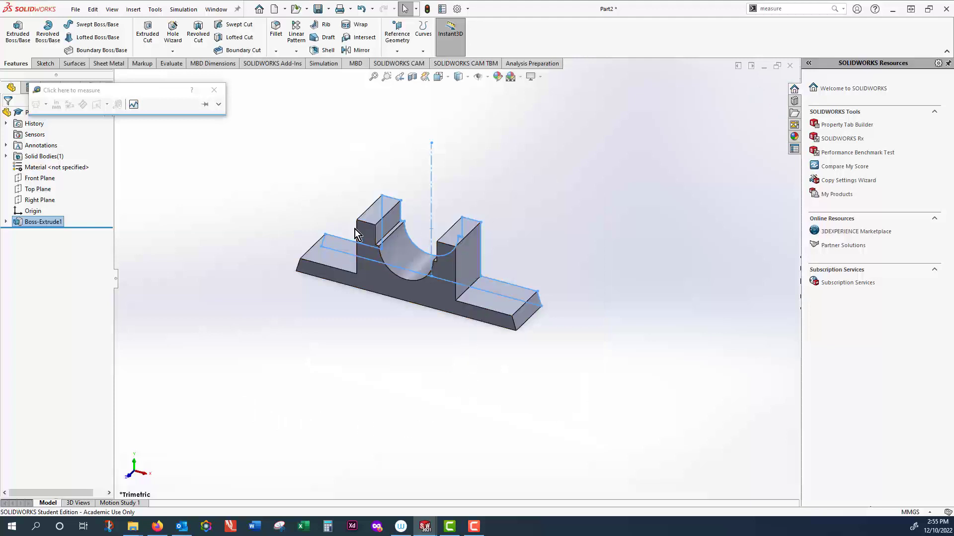
Start a new sketch on the top face of the left upright post.
right_click(378, 208)
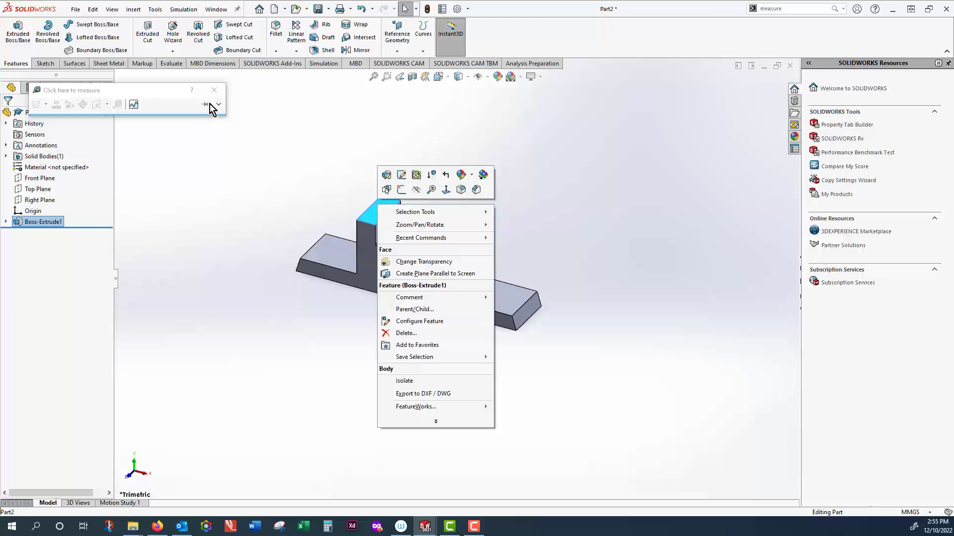
click(327, 133)
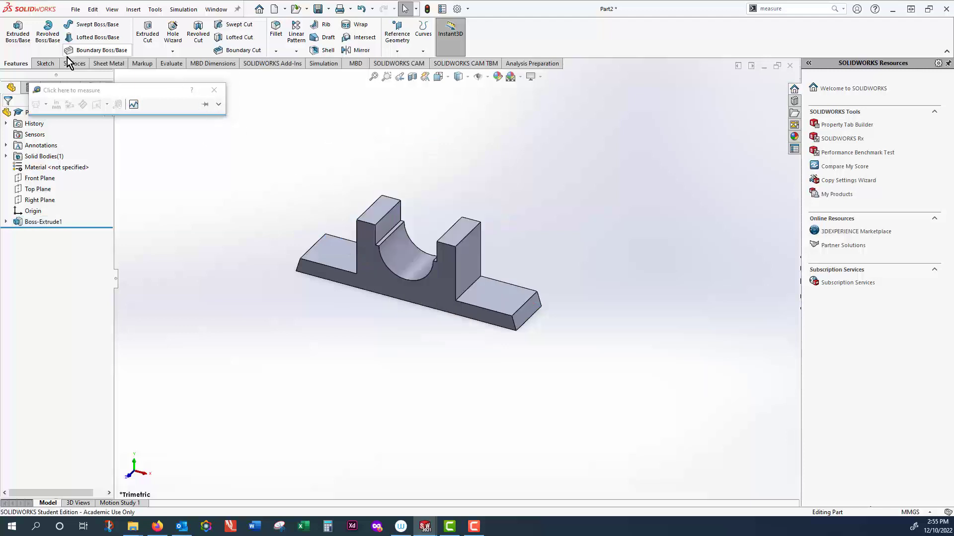
click(44, 63)
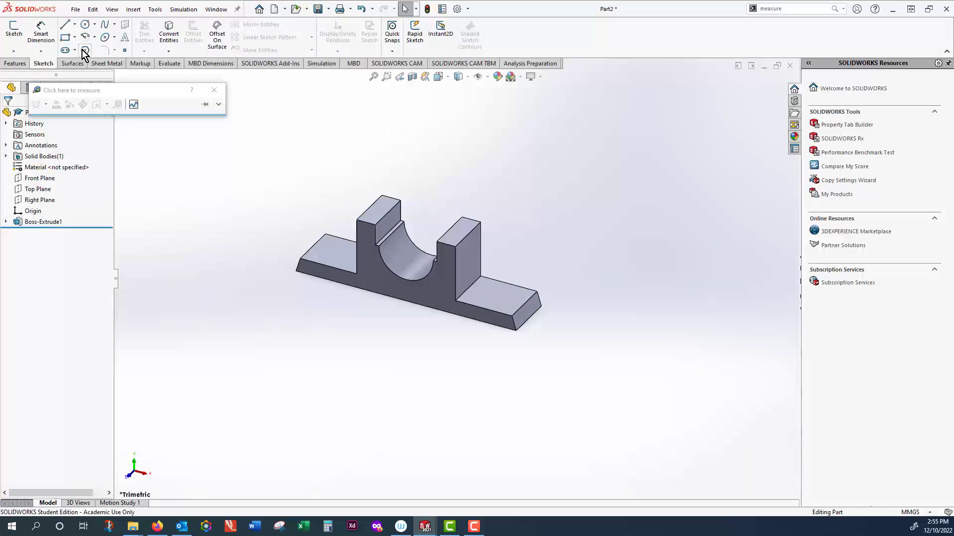
click(14, 52)
click(22, 62)
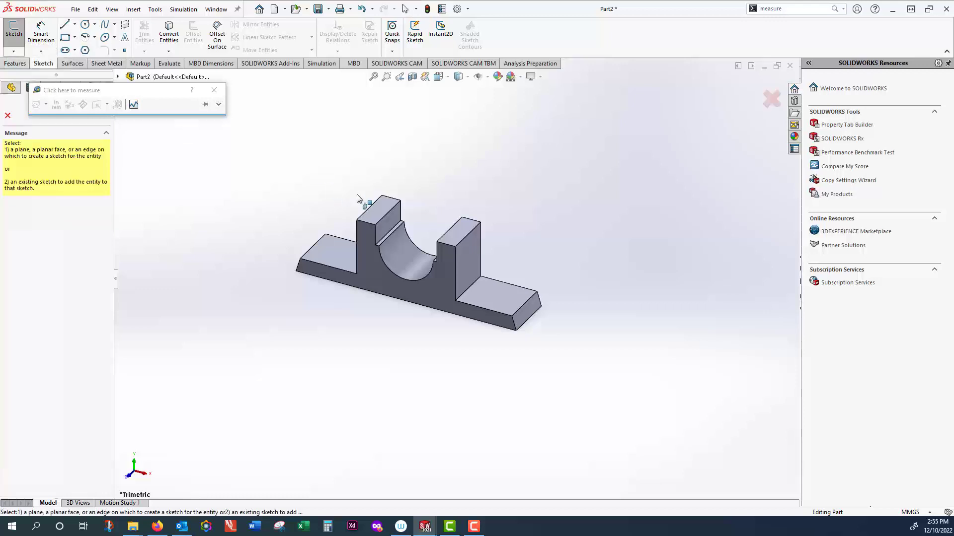
click(380, 208)
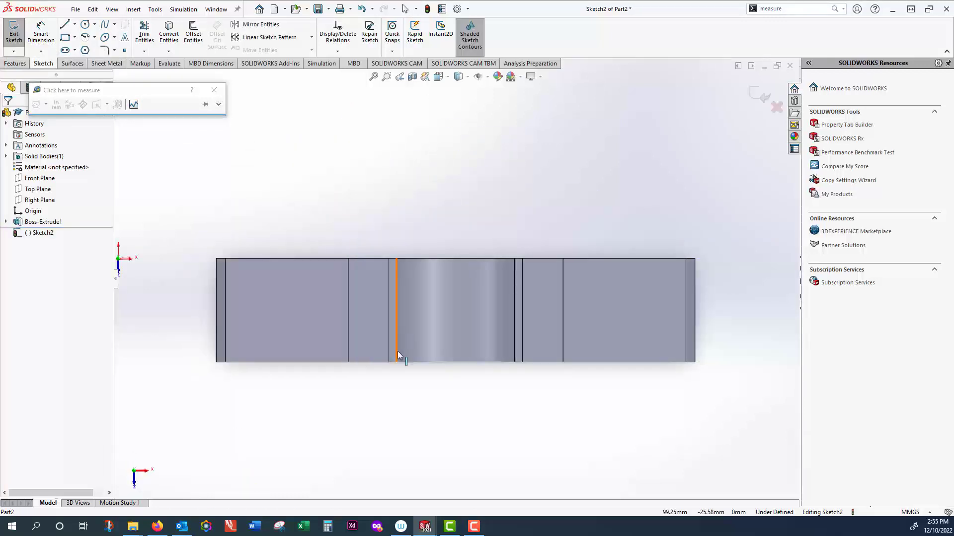
key(Escape)
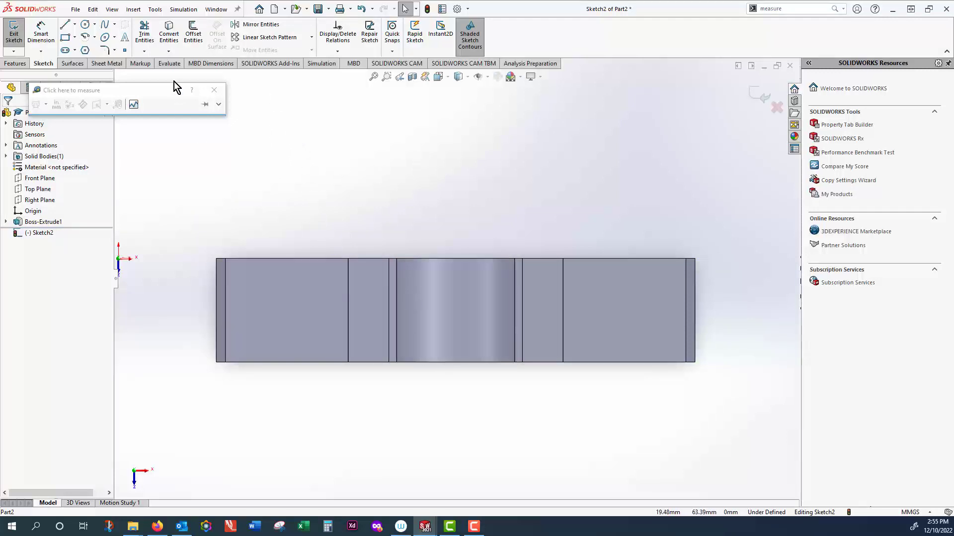
Insert the Capture image into the new sketch as a sketch picture.
click(154, 10)
mouse_move(174, 224)
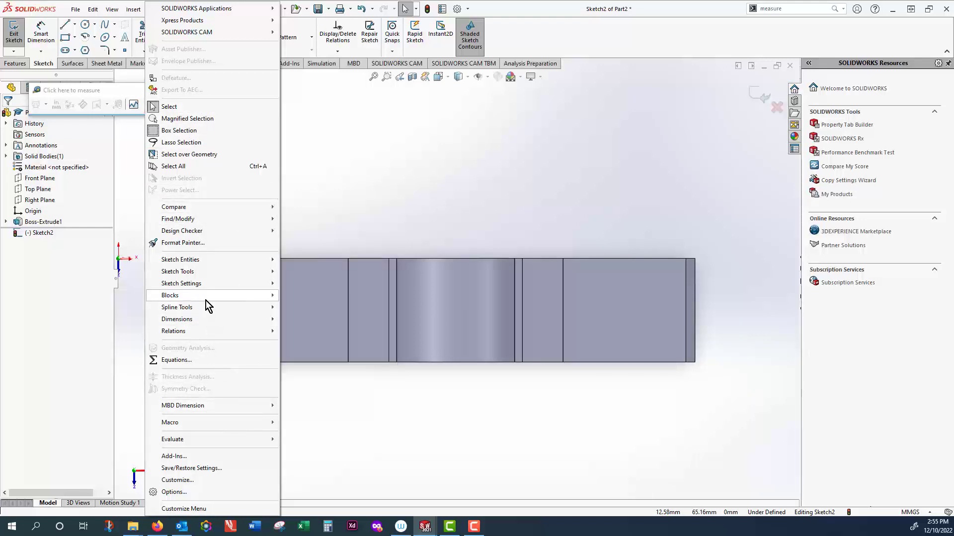
mouse_move(207, 270)
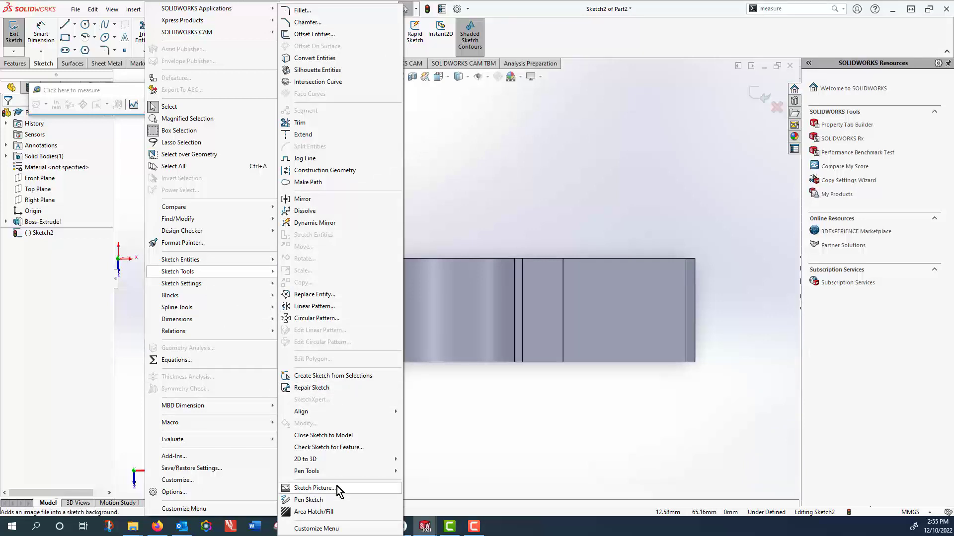
click(313, 488)
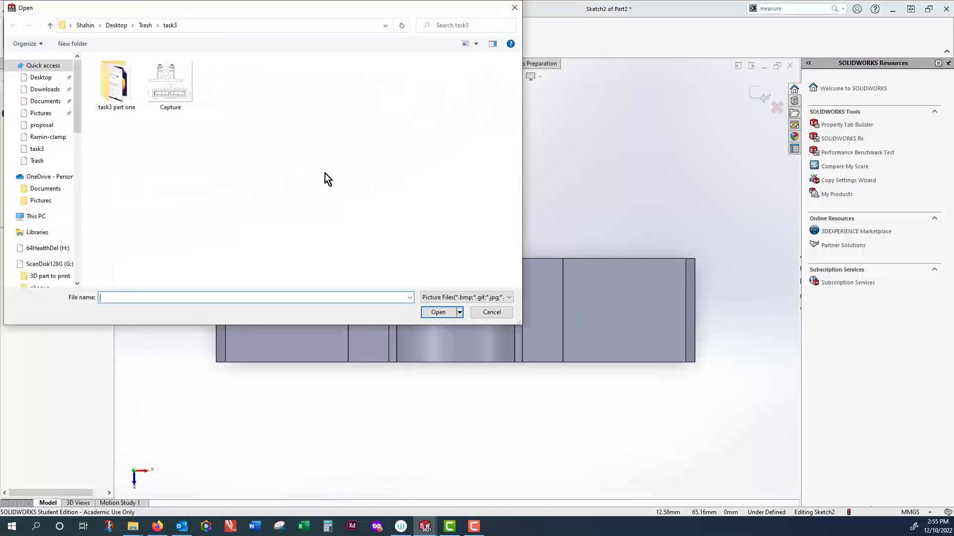
click(170, 80)
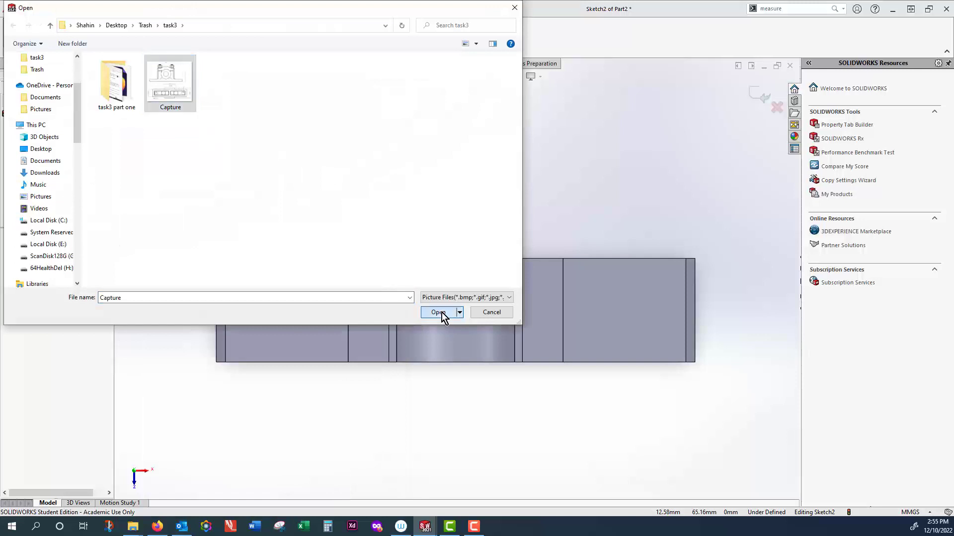
click(445, 313)
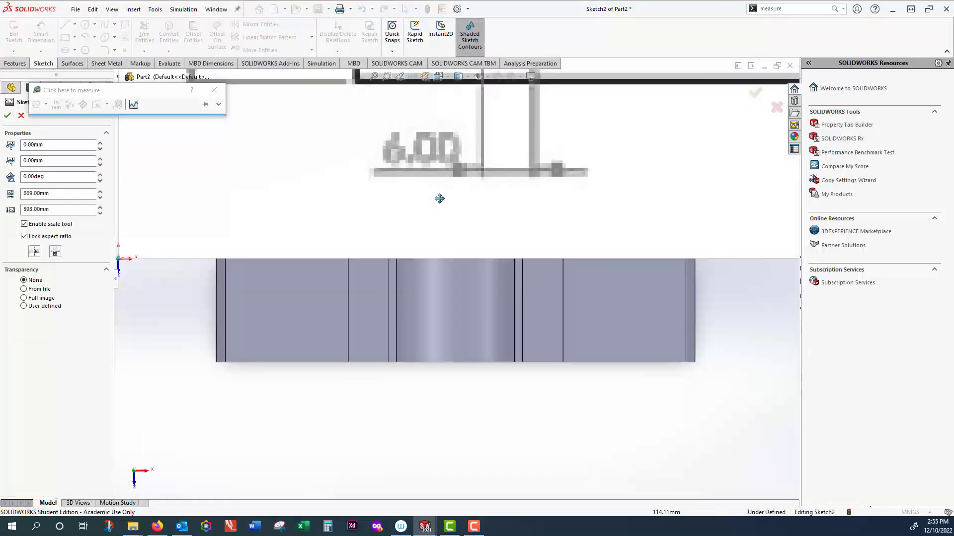
Reposition the sketch picture and scale it by spanning the scale line across the front view's base edge at 170 mm.
scroll(454, 178, up, 2)
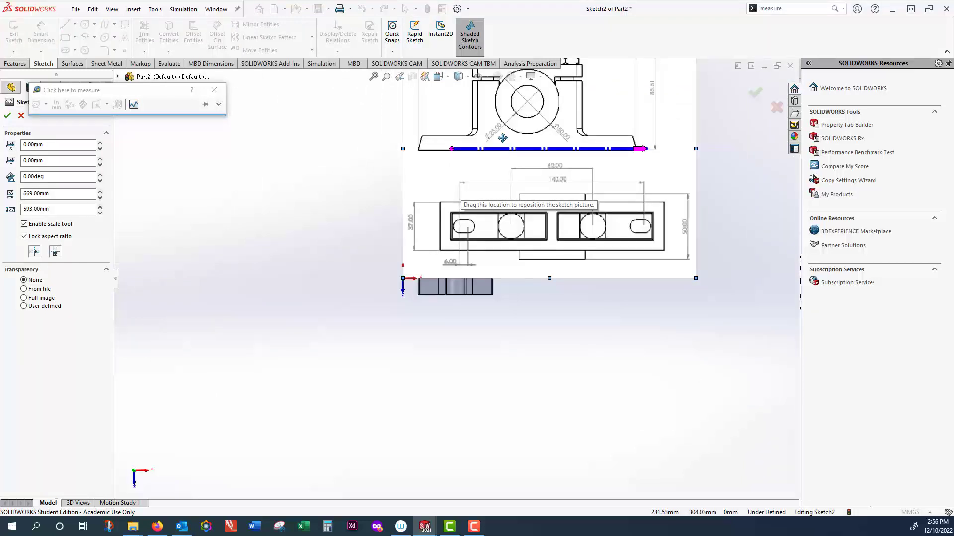
drag(497, 145, 449, 150)
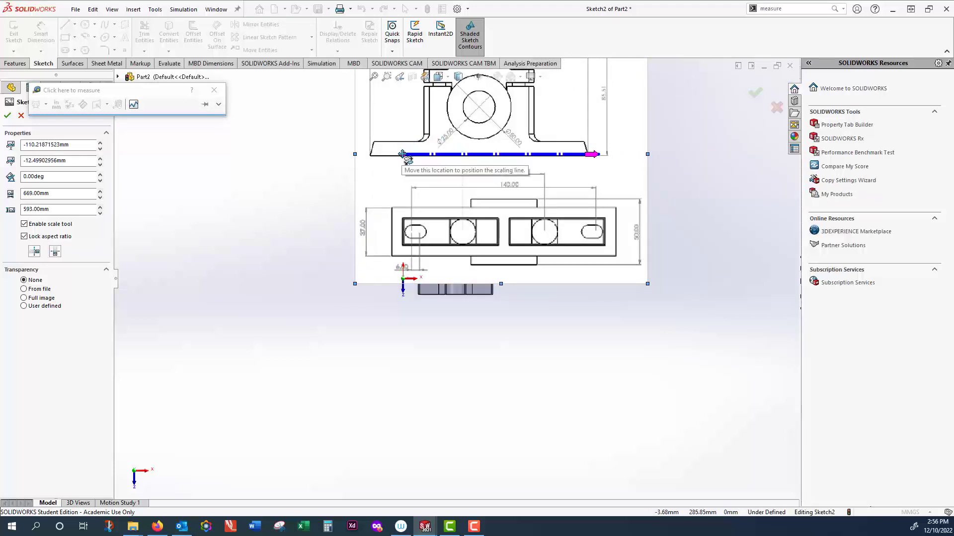
drag(404, 154, 371, 156)
drag(567, 157, 588, 158)
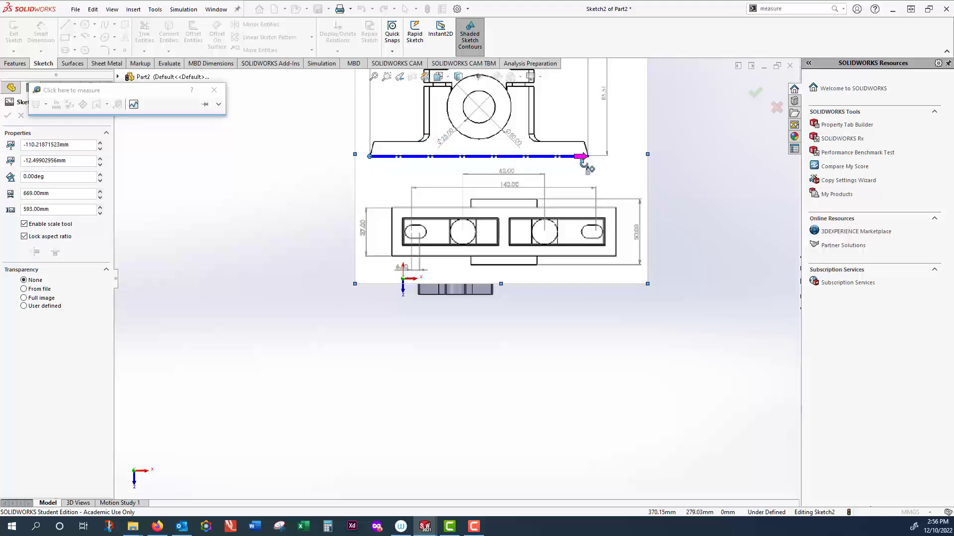
text(170)
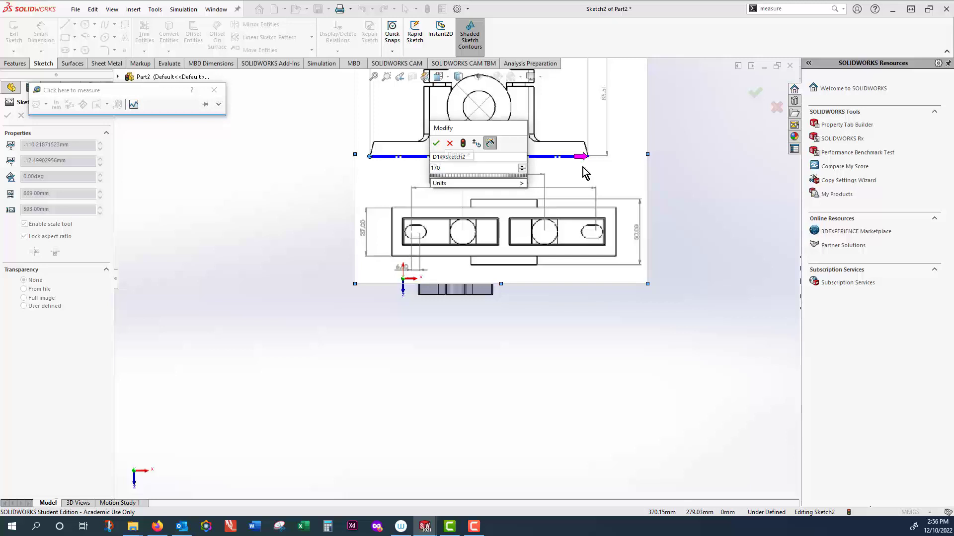
key(Return)
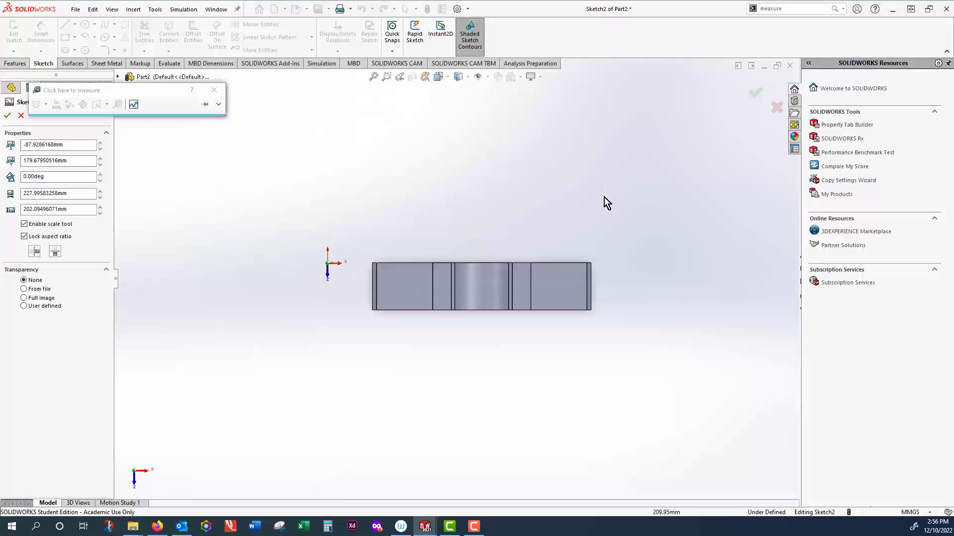
key(f)
scroll(414, 180, down, 2)
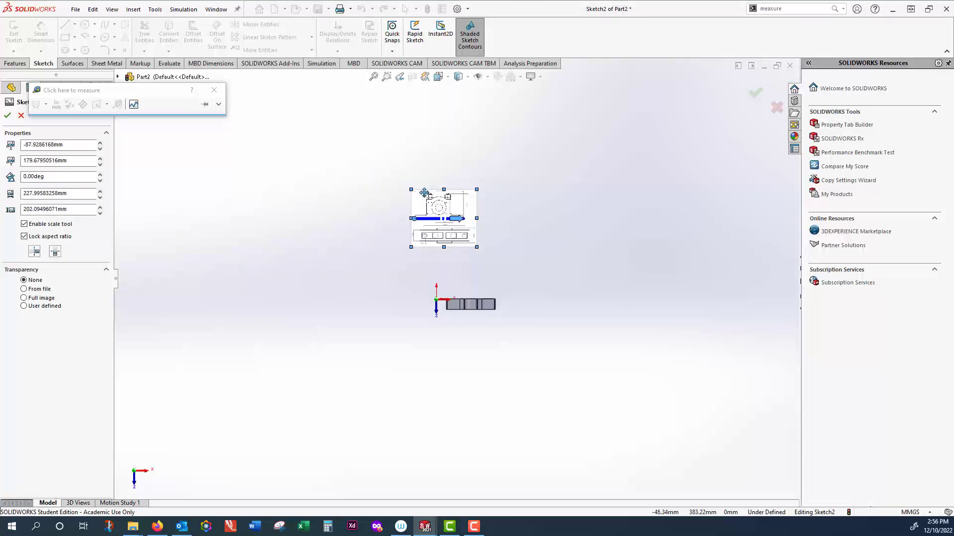
click(7, 116)
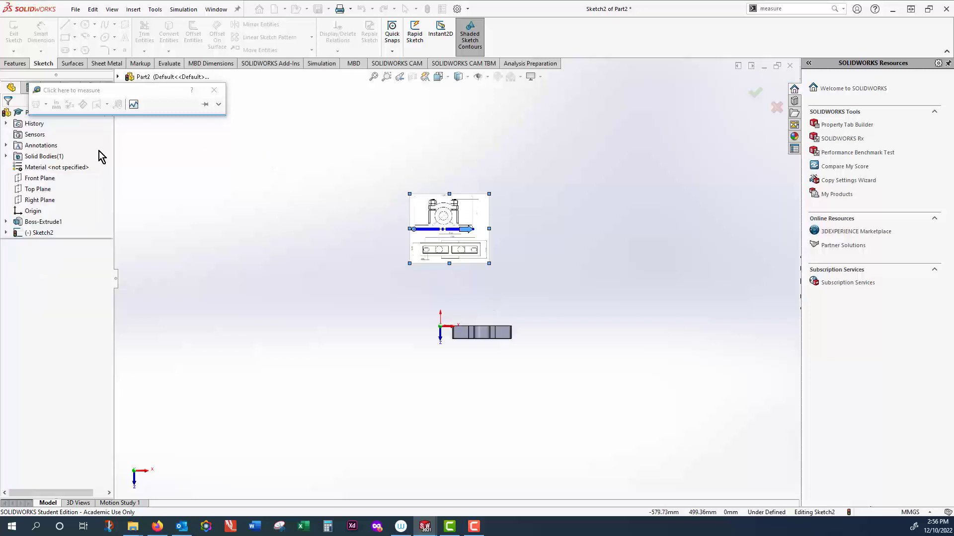
Draw a horizontal line about 42.8 mm long from the picture's left post top corner to above the bore centre.
scroll(430, 207, down, 4)
scroll(435, 210, down, 1)
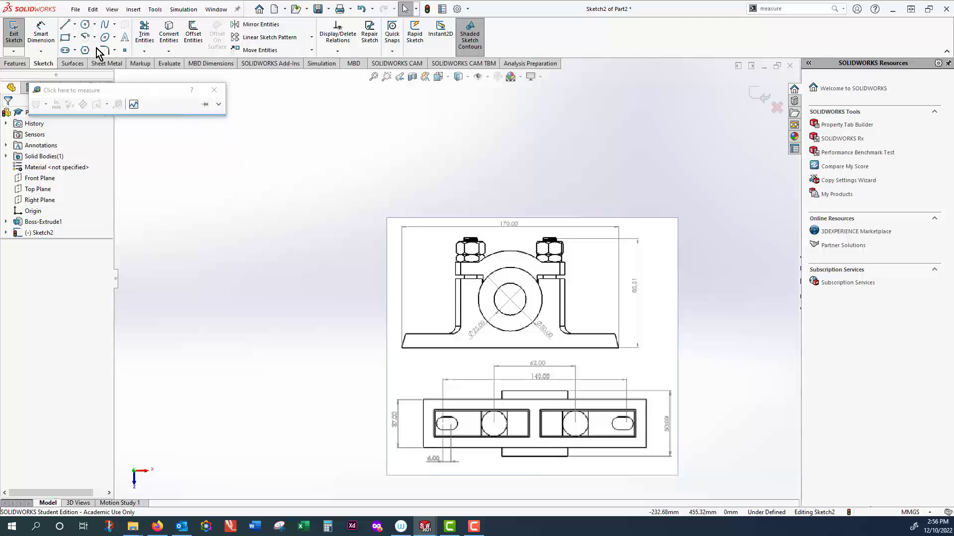
click(65, 25)
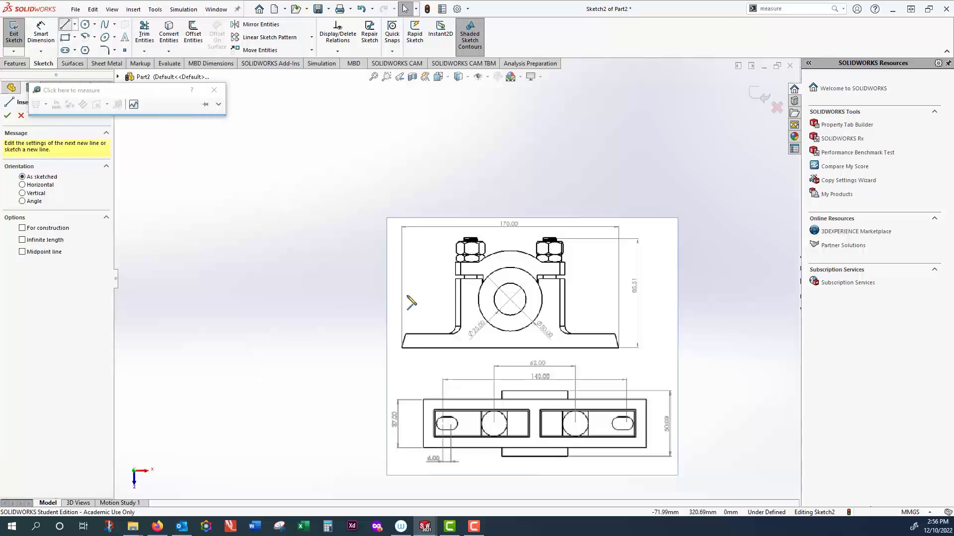
click(456, 279)
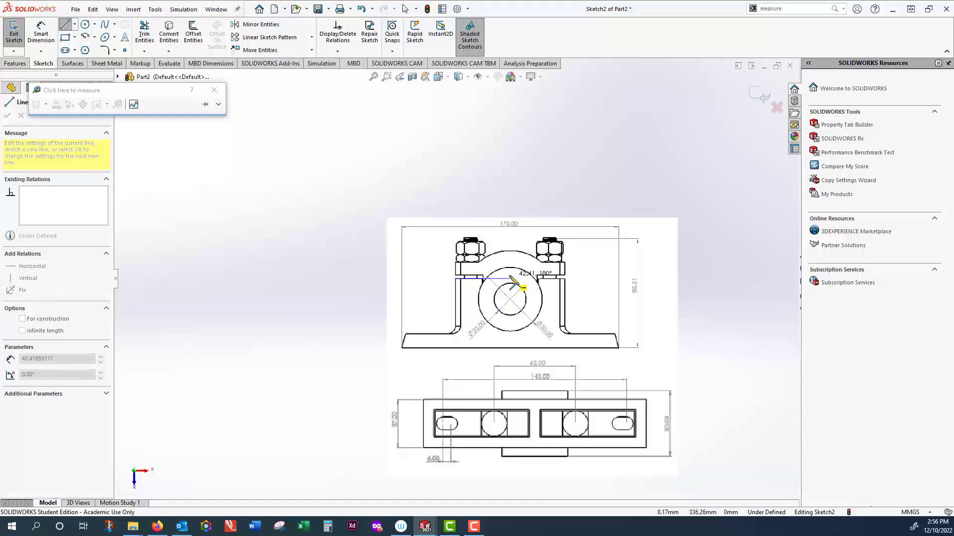
click(511, 280)
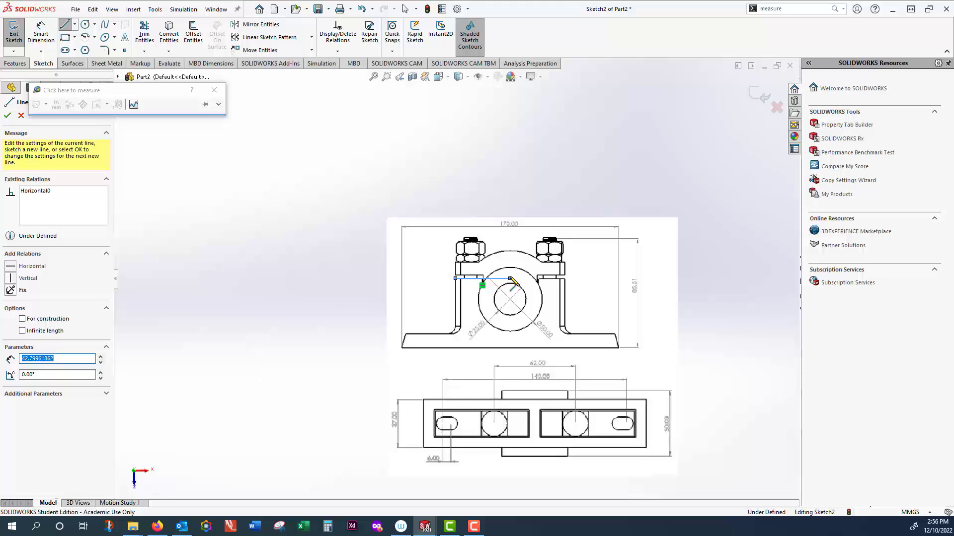
key(Escape)
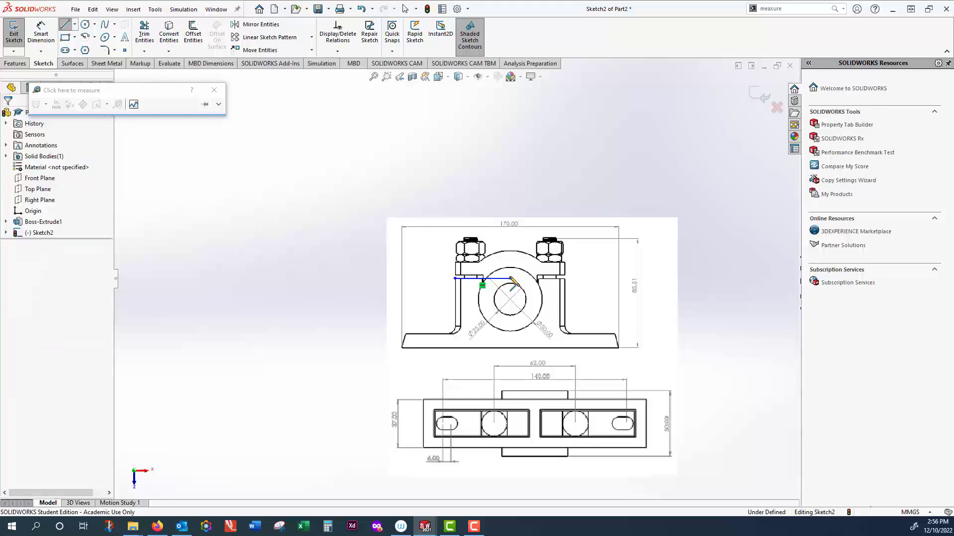
Draw a vertical 37 mm centerline across the solid part, joining the midpoints of its back and front edges.
scroll(480, 238, up, 2)
scroll(480, 238, up, 3)
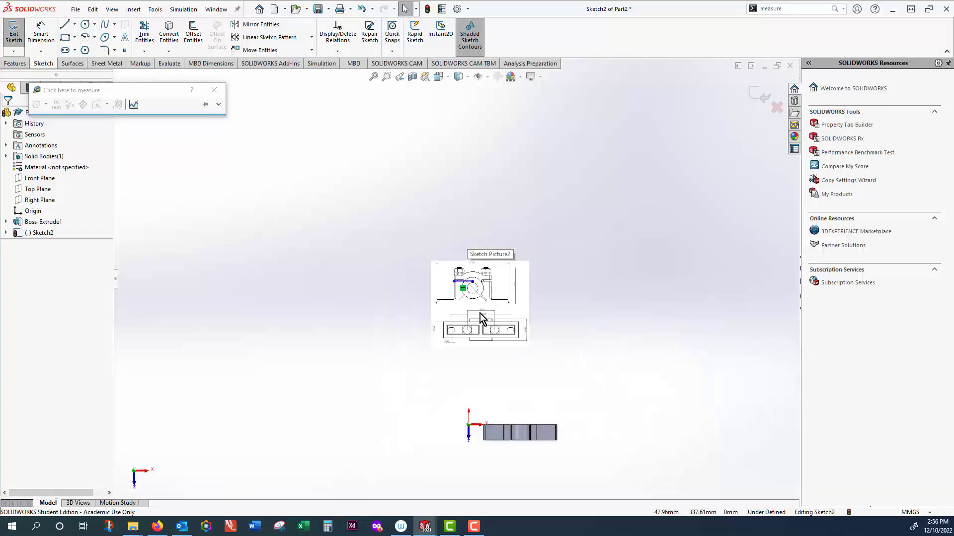
scroll(505, 407, down, 5)
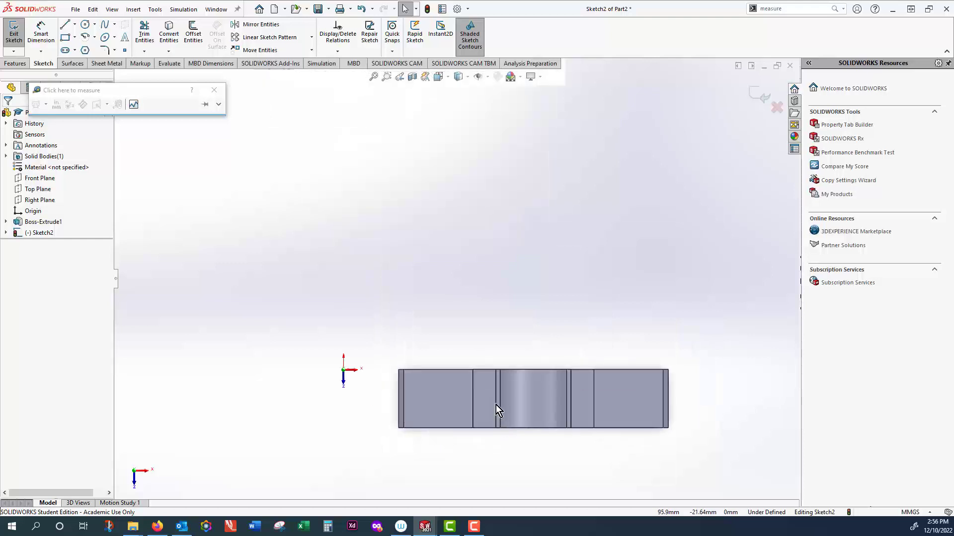
scroll(491, 399, down, 1)
key(c)
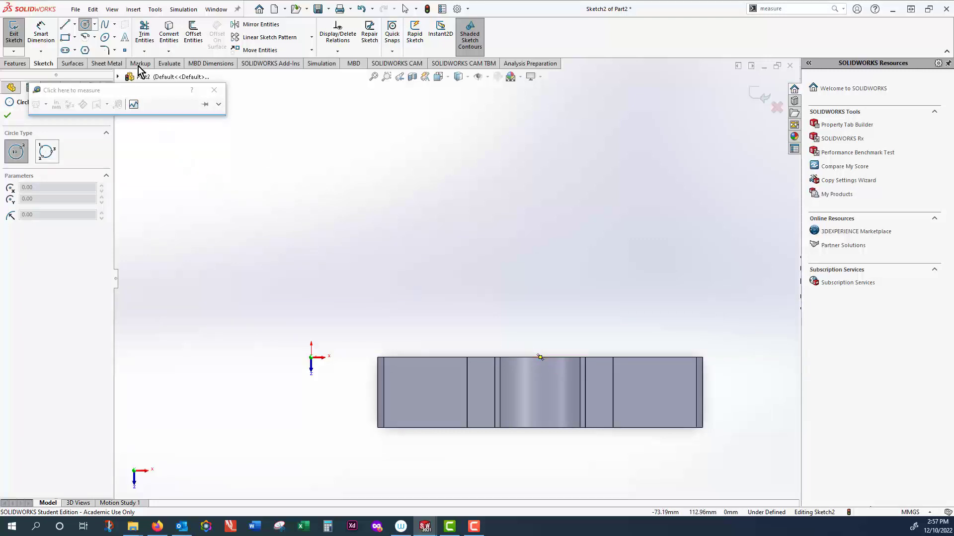
click(74, 24)
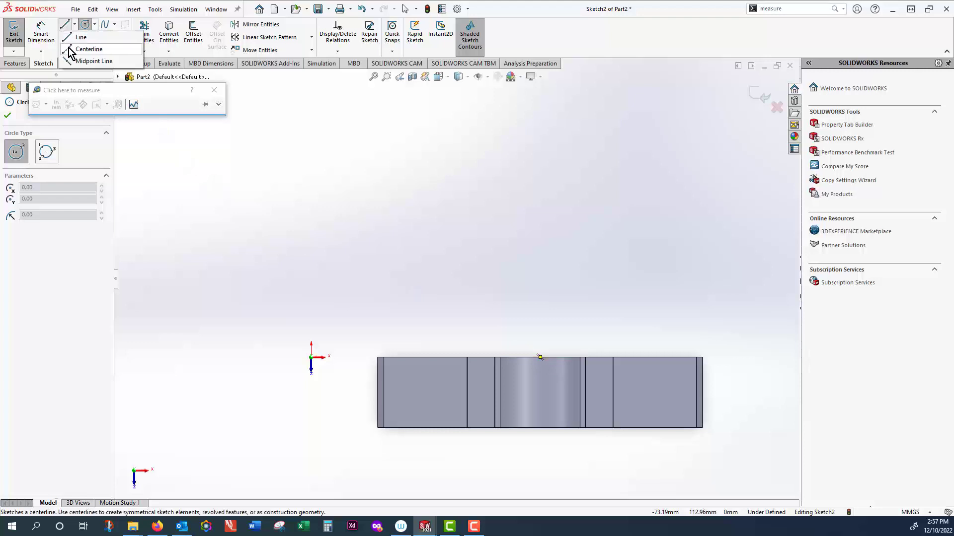
click(79, 50)
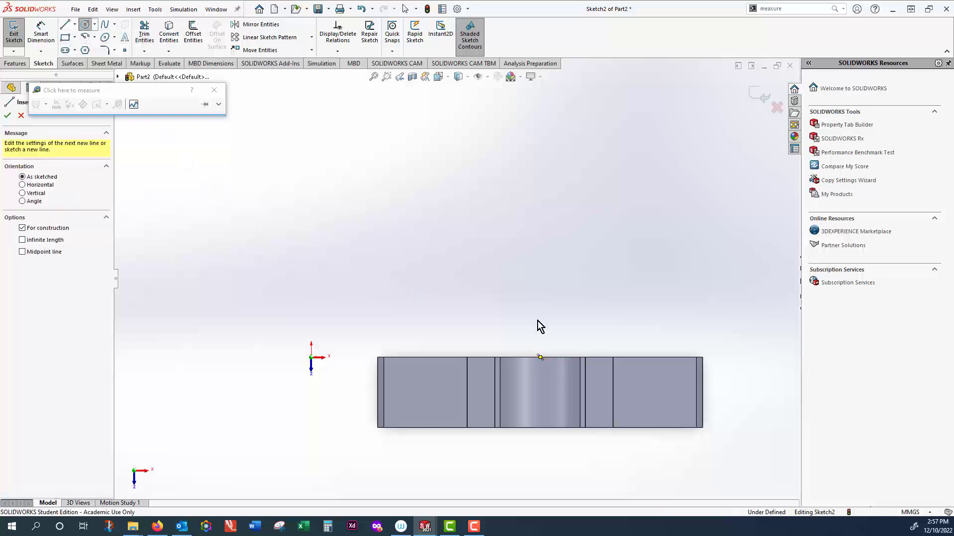
click(539, 357)
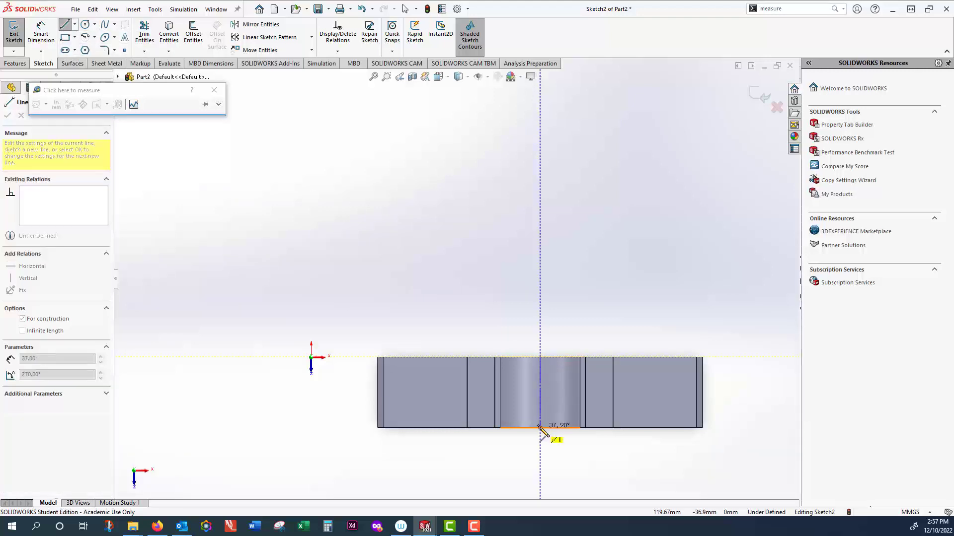
click(540, 427)
key(Escape)
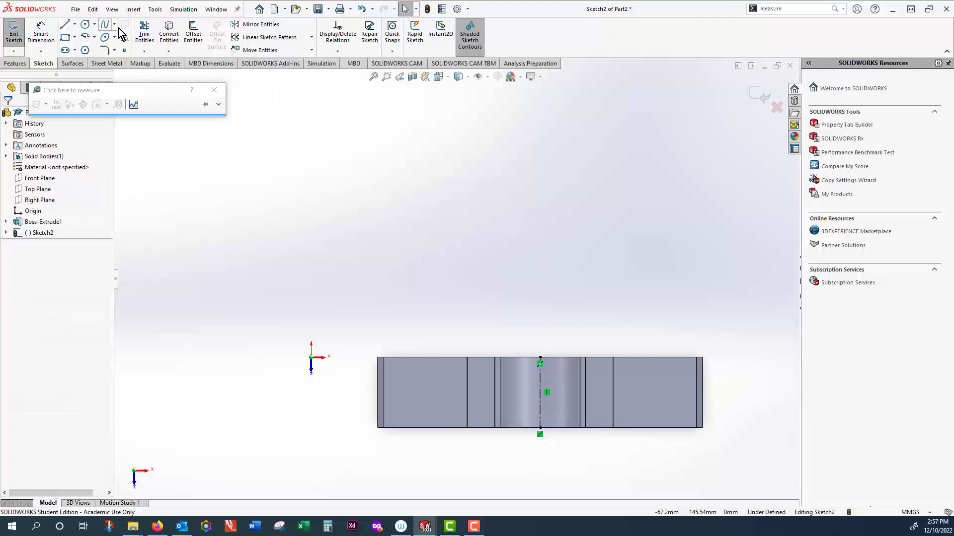
Draw a circle of about 42.5 mm radius from the centerline's midpoint through the left post's outer back corner.
click(85, 24)
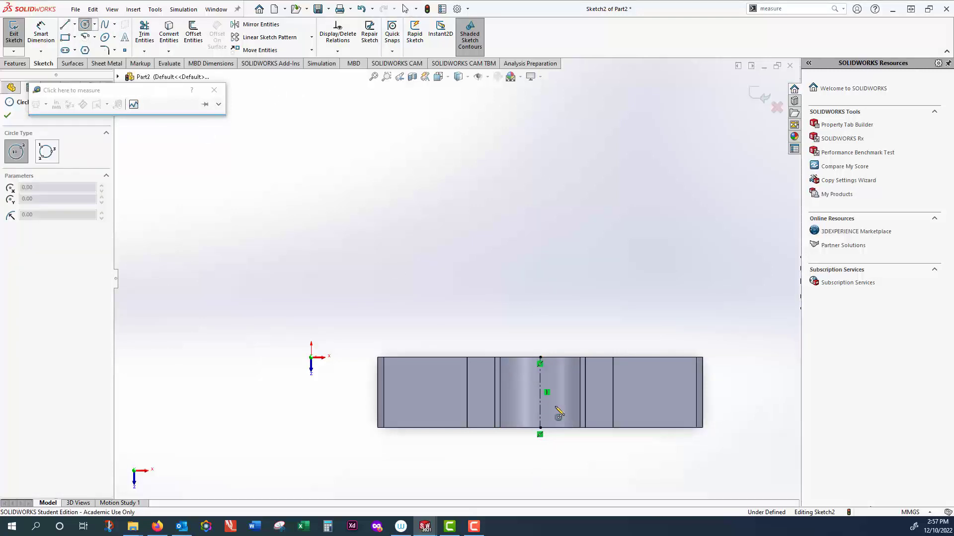
click(540, 393)
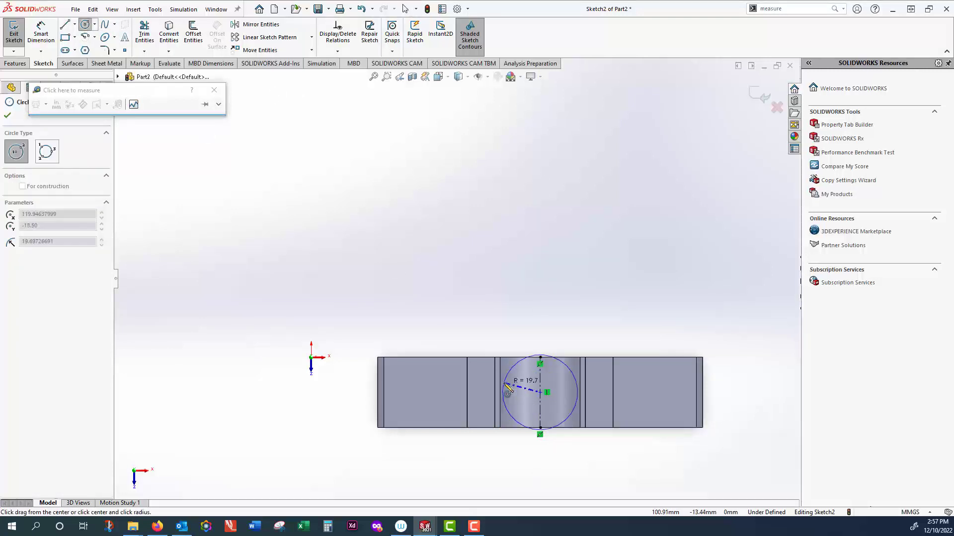
click(468, 358)
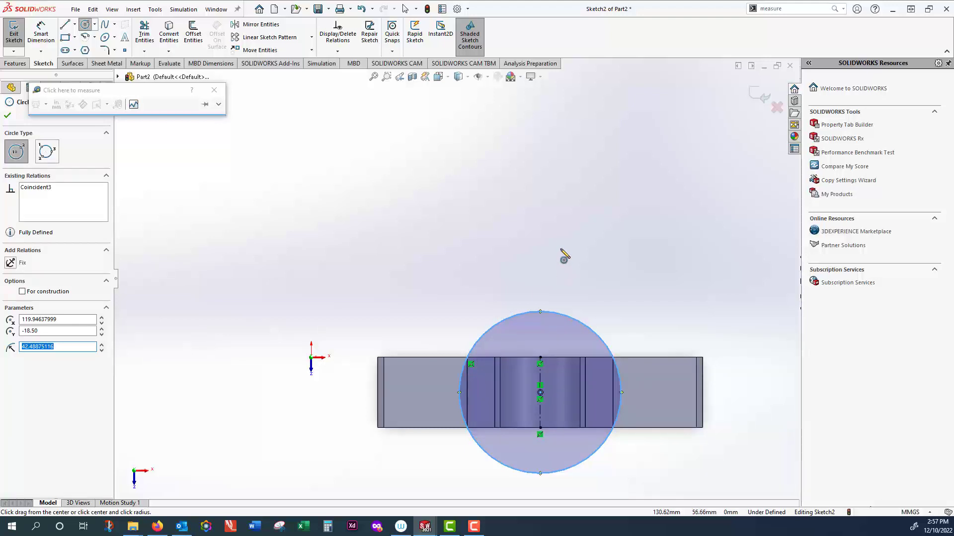
key(Escape)
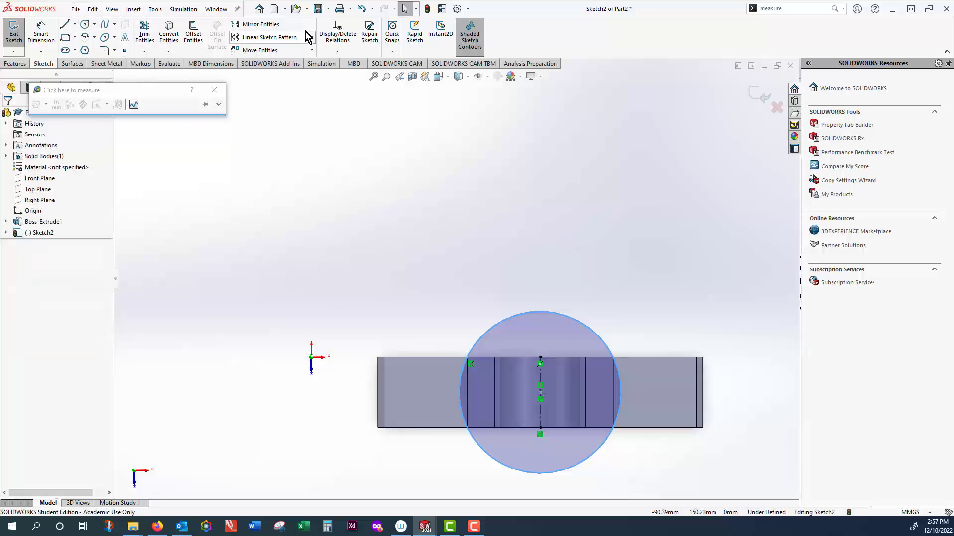
Convert the back, front and inner edges of both posts' top faces into sketch lines.
click(169, 36)
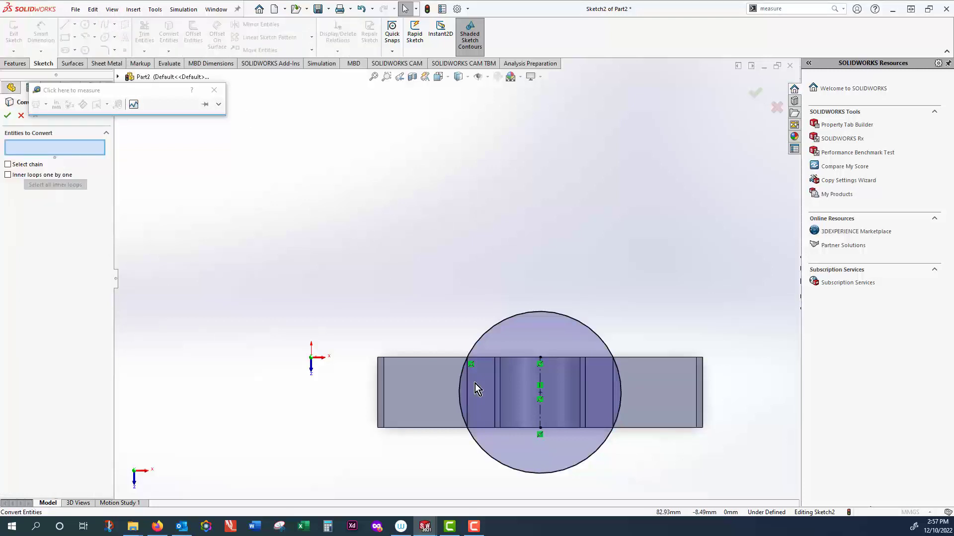
click(484, 358)
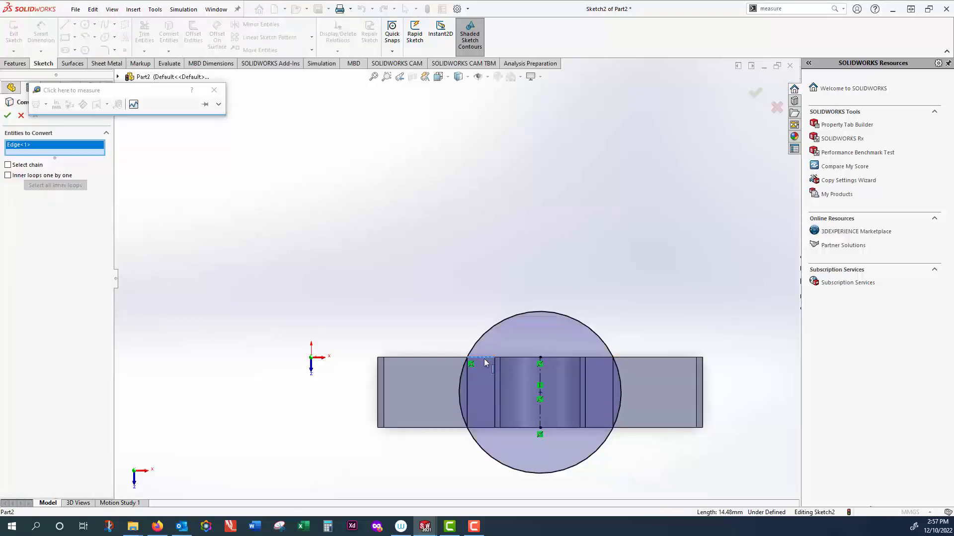
click(494, 387)
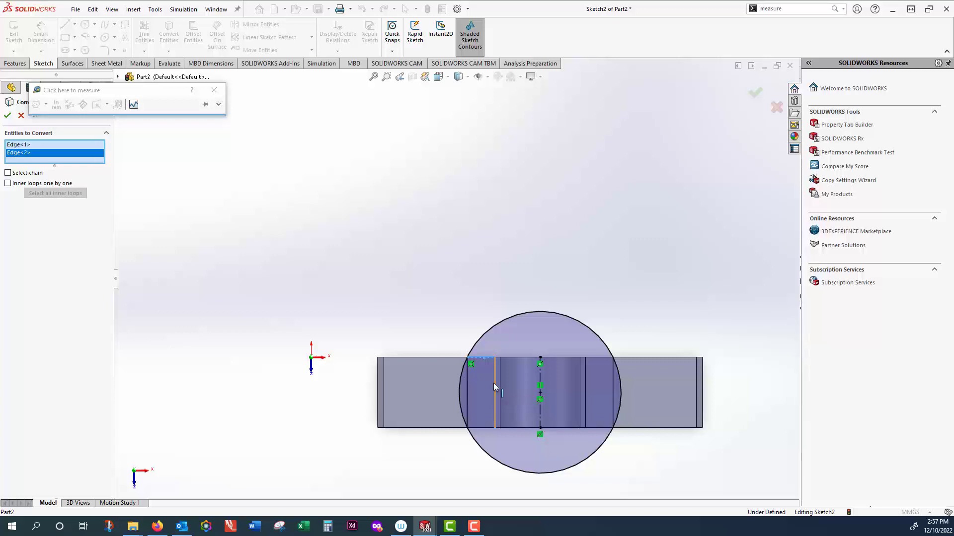
click(485, 428)
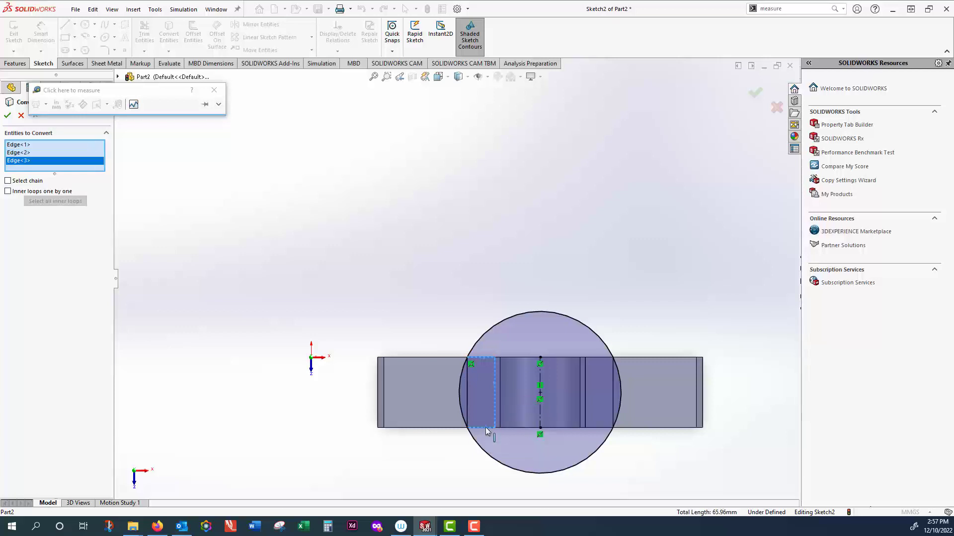
click(598, 358)
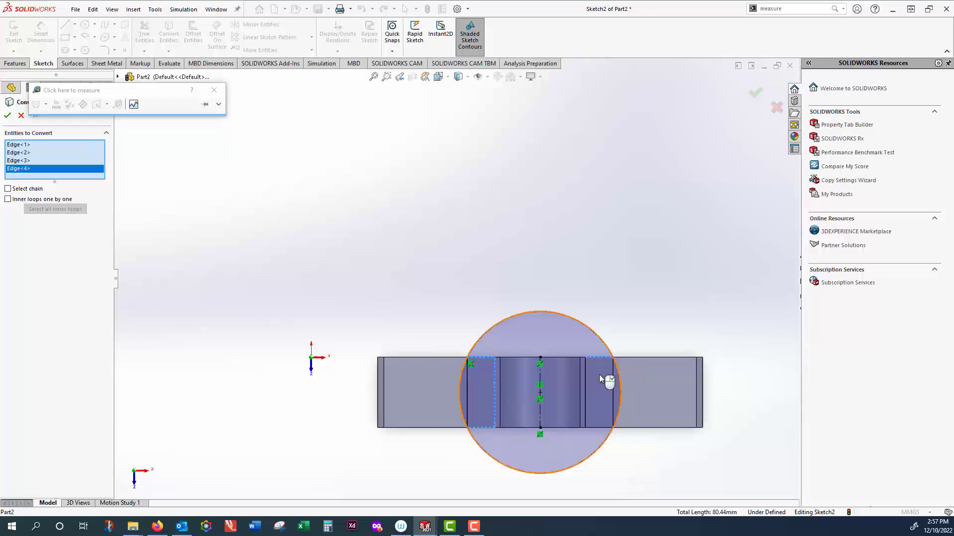
click(597, 428)
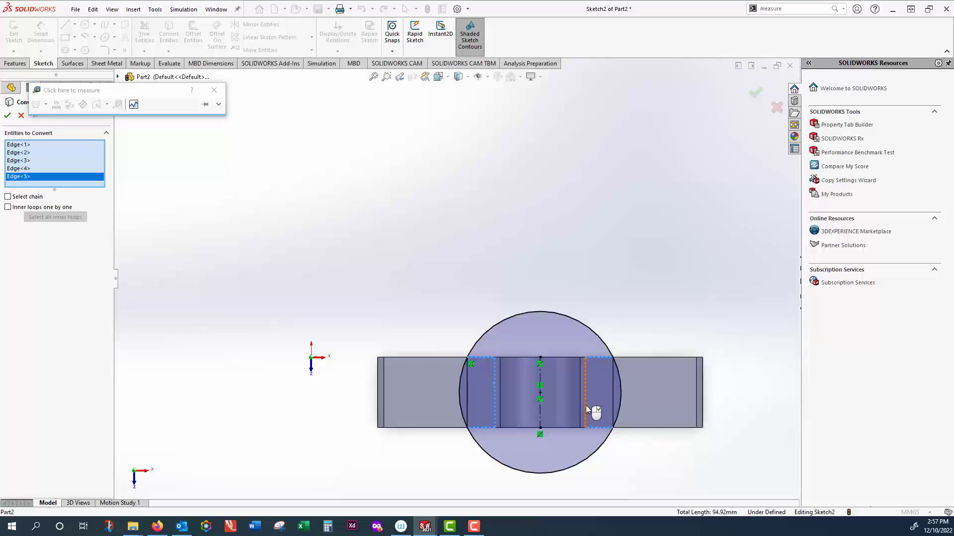
click(585, 405)
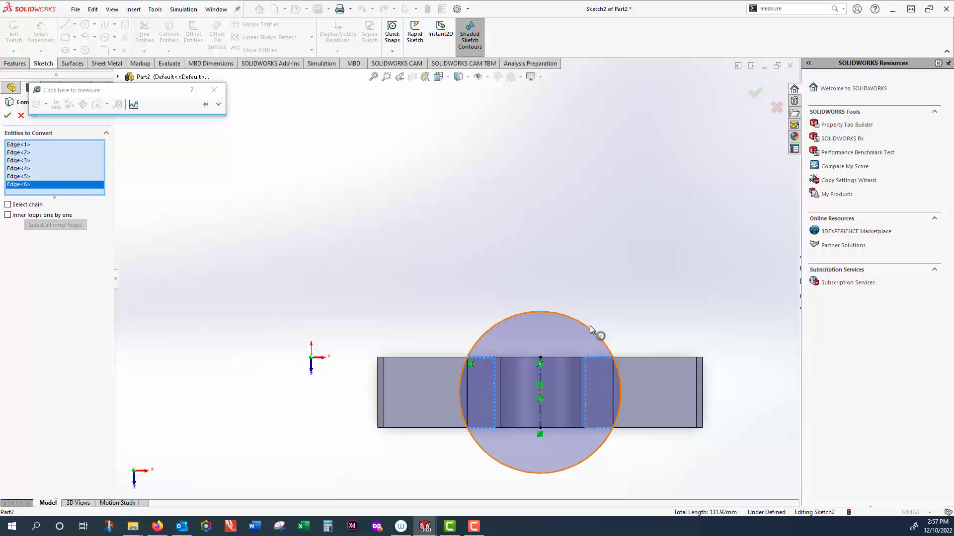
click(8, 115)
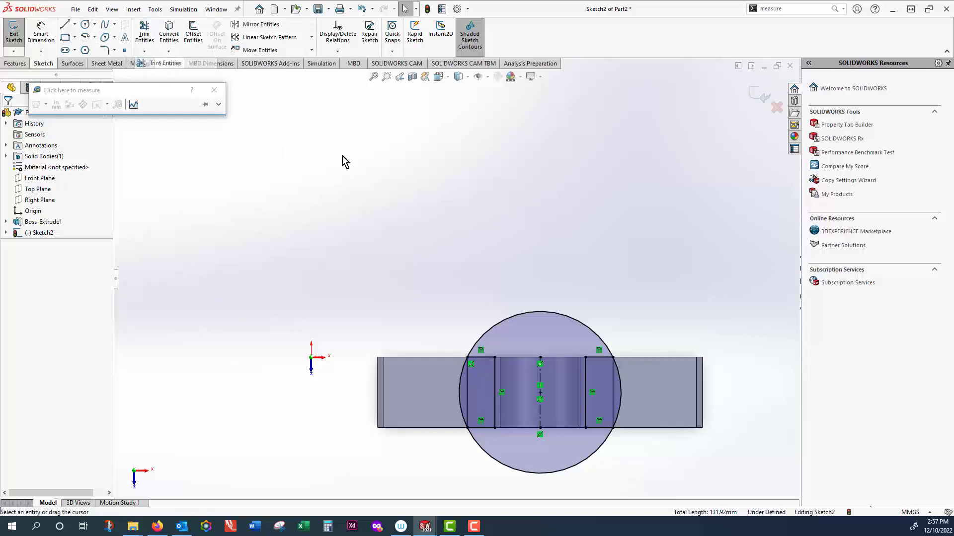
Trim away the circle's back and front arcs, keeping only the side arcs outside the two posts.
drag(526, 314, 529, 321)
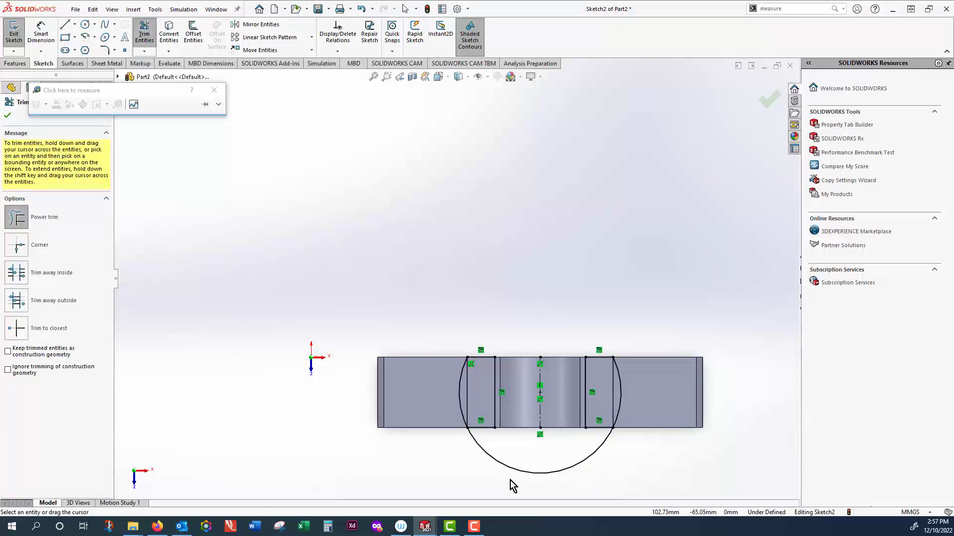
drag(513, 486, 513, 484)
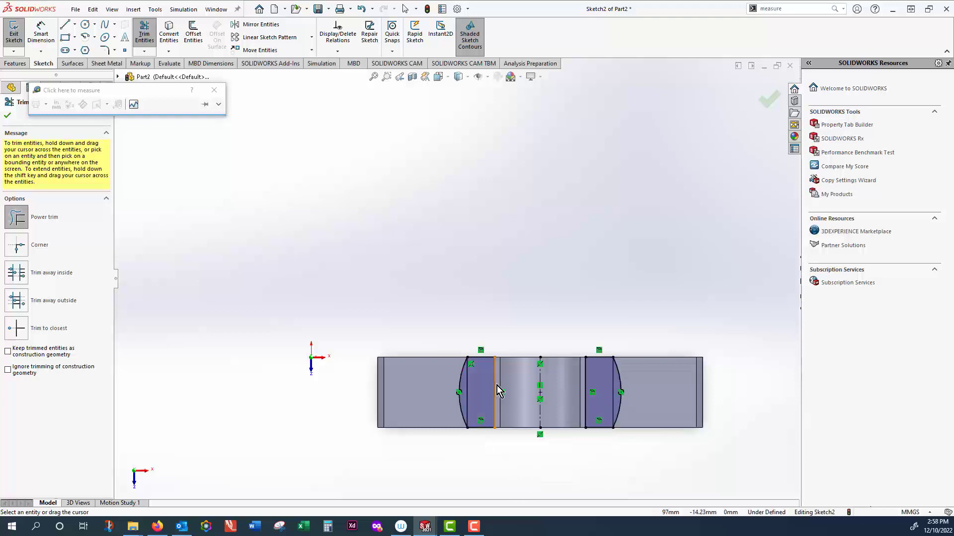
scroll(490, 385, down, 2)
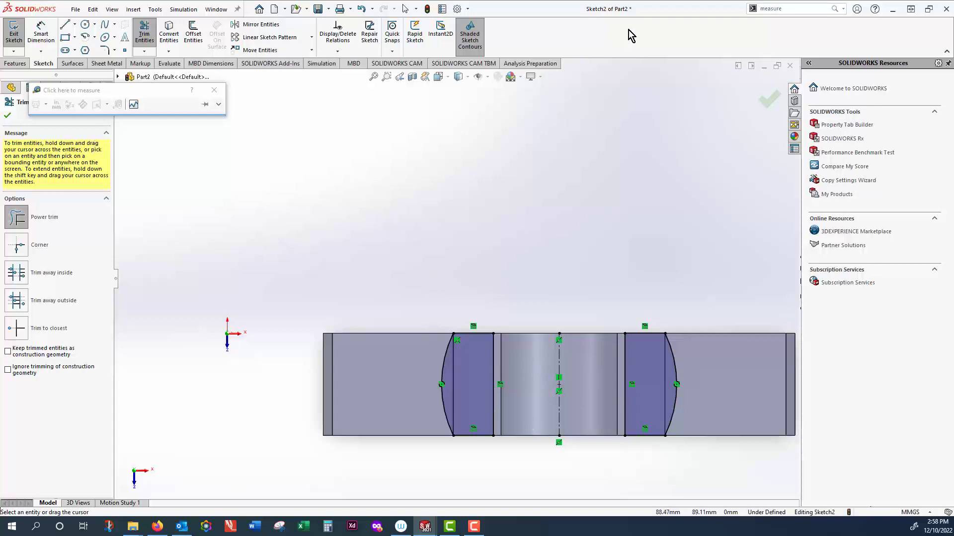
click(768, 100)
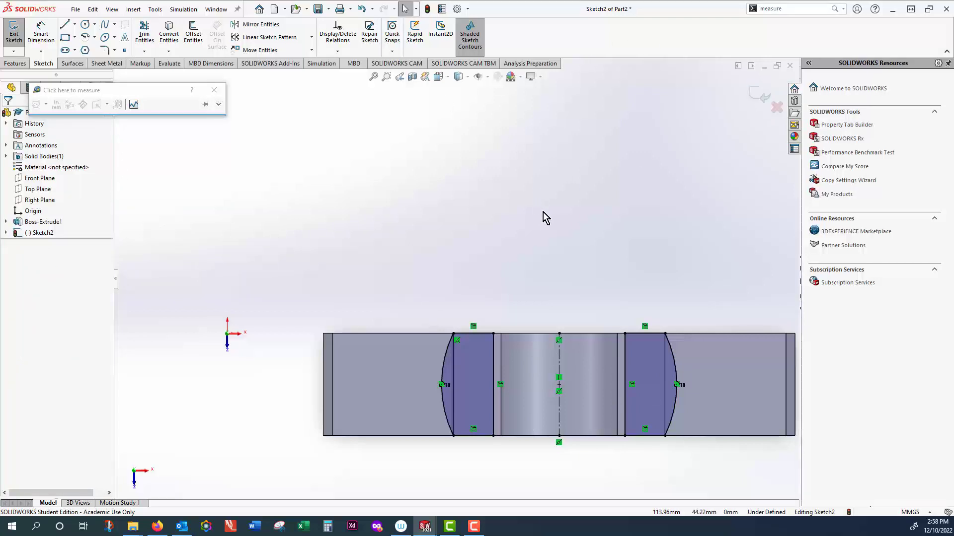
Extrude the sketch regions on both posts in the reversed direction, Up To Surface, ending at the right base flange's top face.
middle_drag(543, 213, 507, 217)
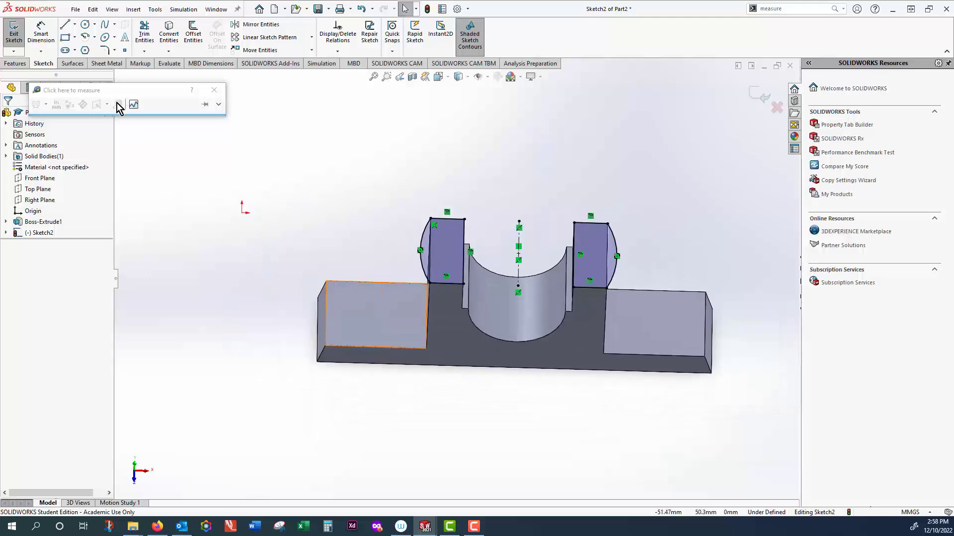
click(15, 63)
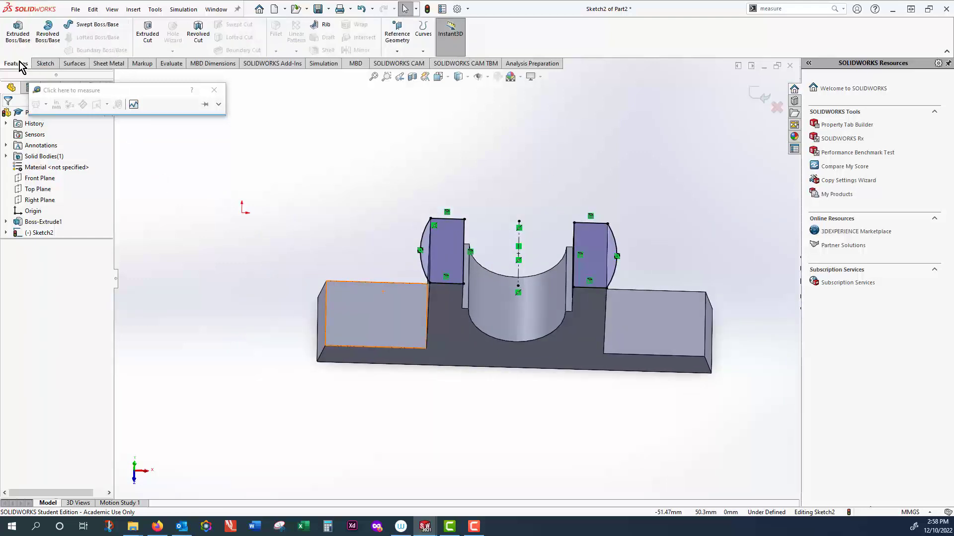
click(18, 33)
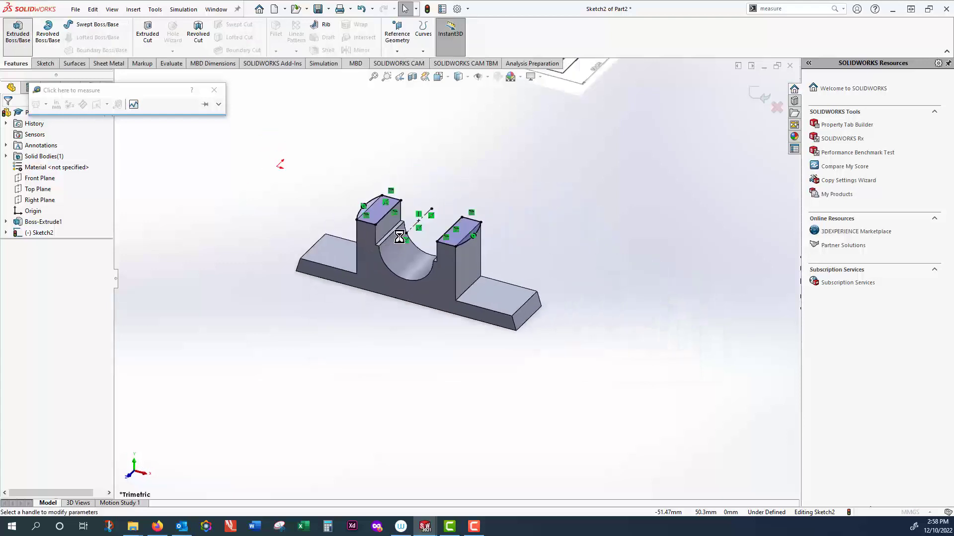
click(475, 235)
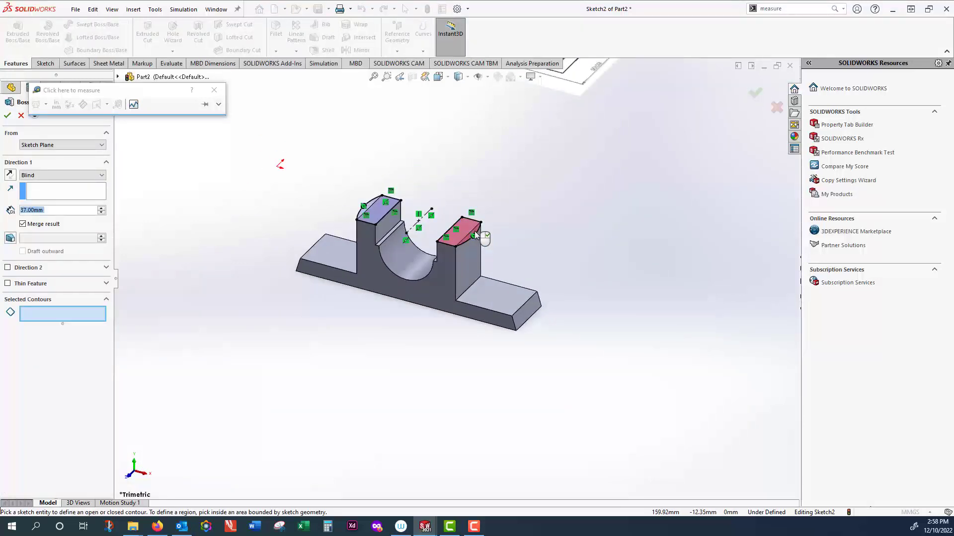
click(381, 206)
click(9, 175)
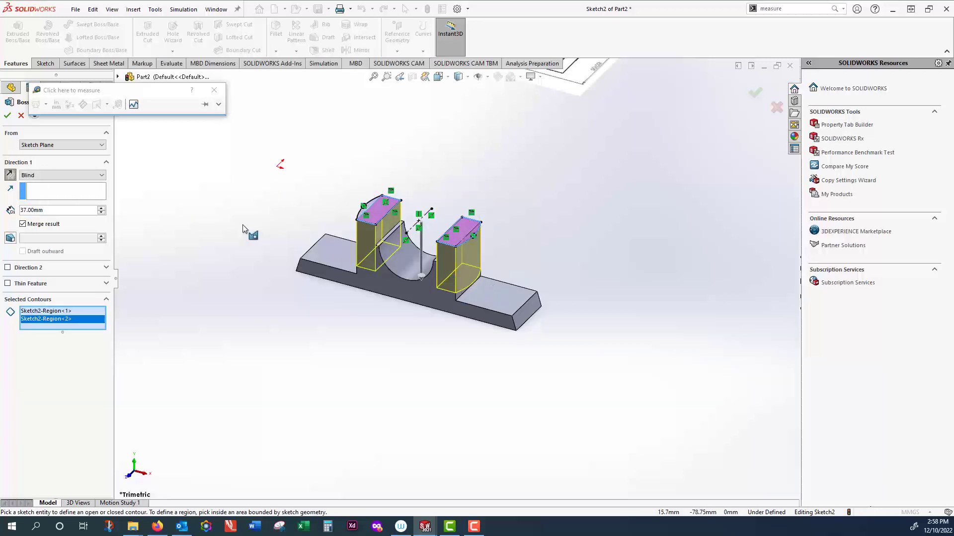
click(52, 176)
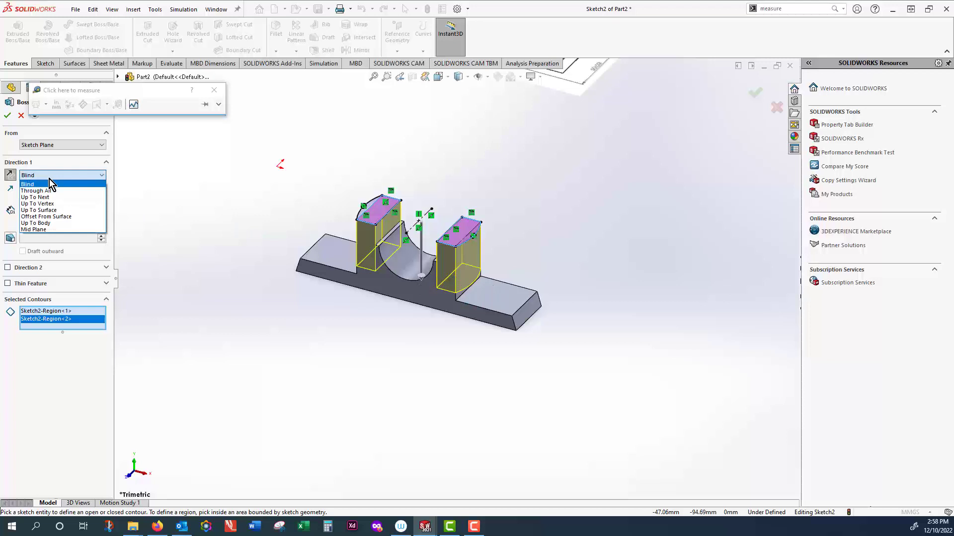
click(55, 211)
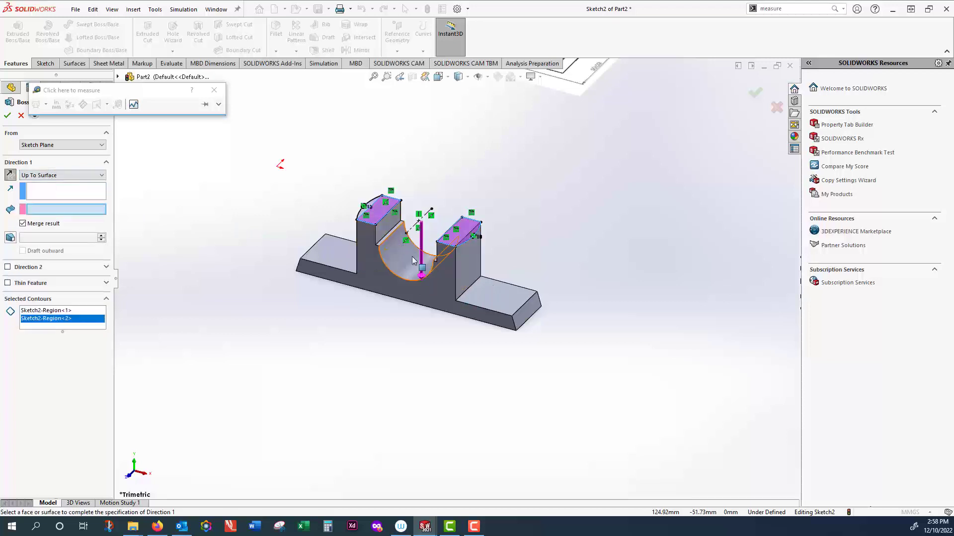
click(489, 295)
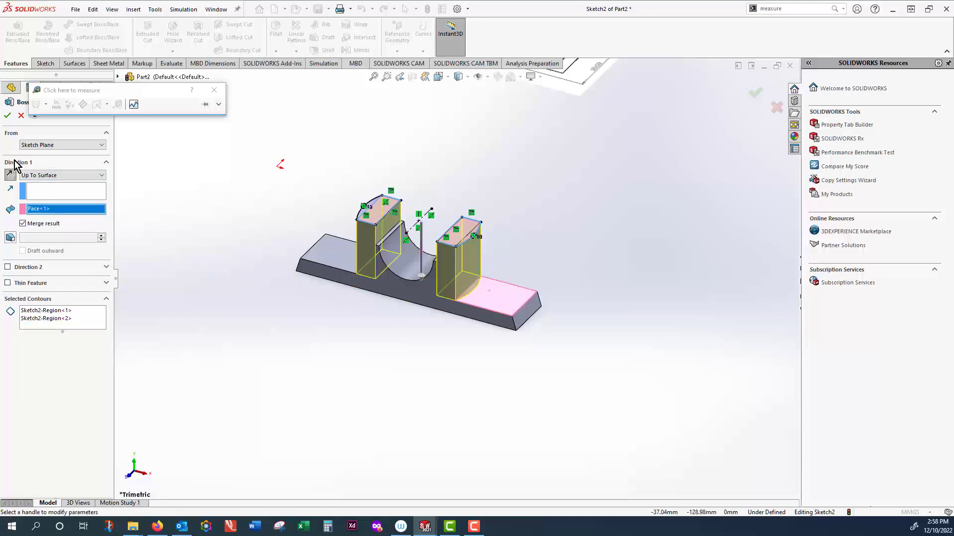
click(7, 115)
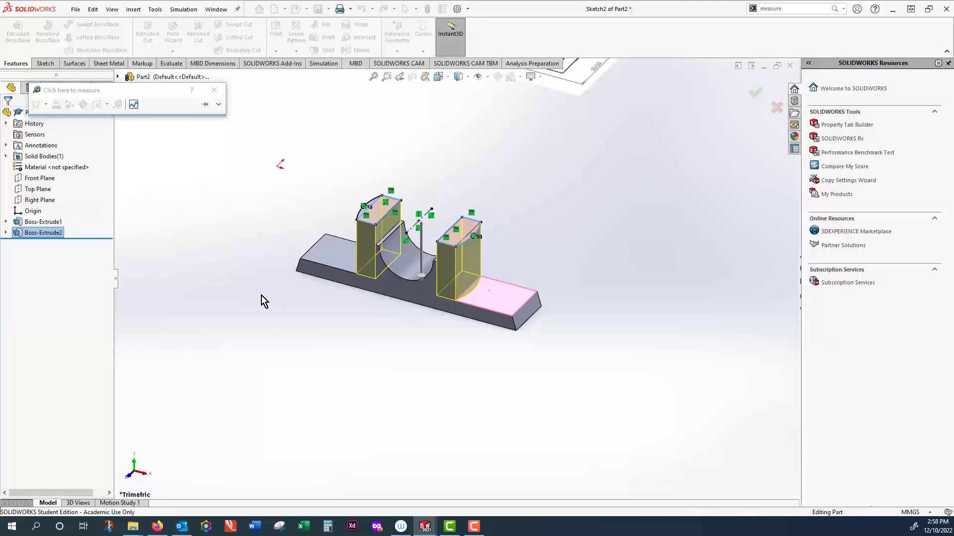
Edit the post extrusion to include the curved region outside the left post in its selected contours.
middle_drag(270, 296, 300, 307)
scroll(385, 300, down, 2)
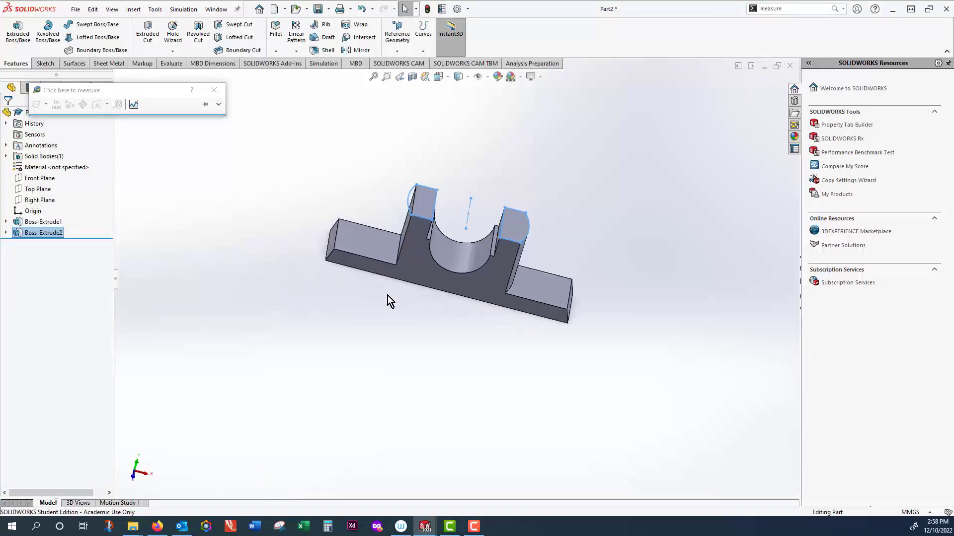
scroll(389, 299, down, 1)
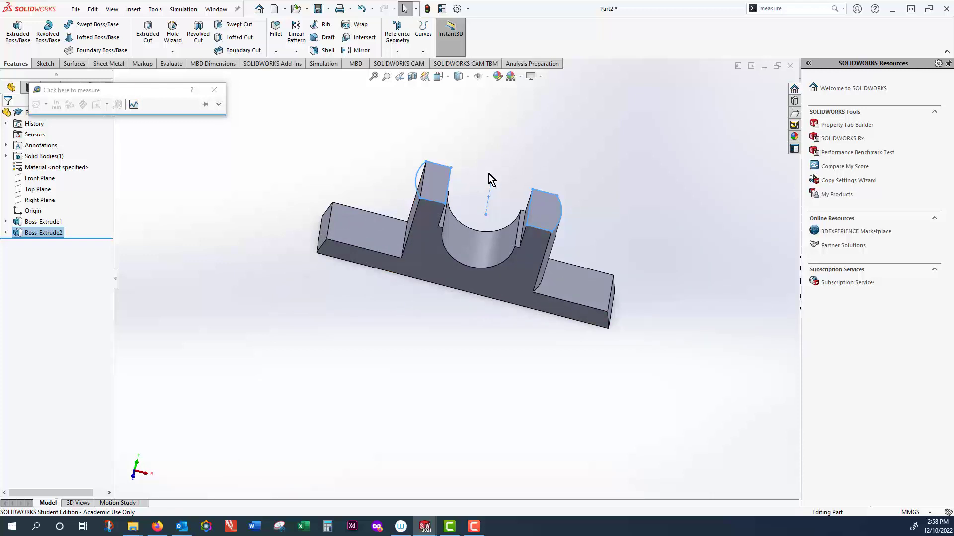
middle_drag(519, 174, 466, 168)
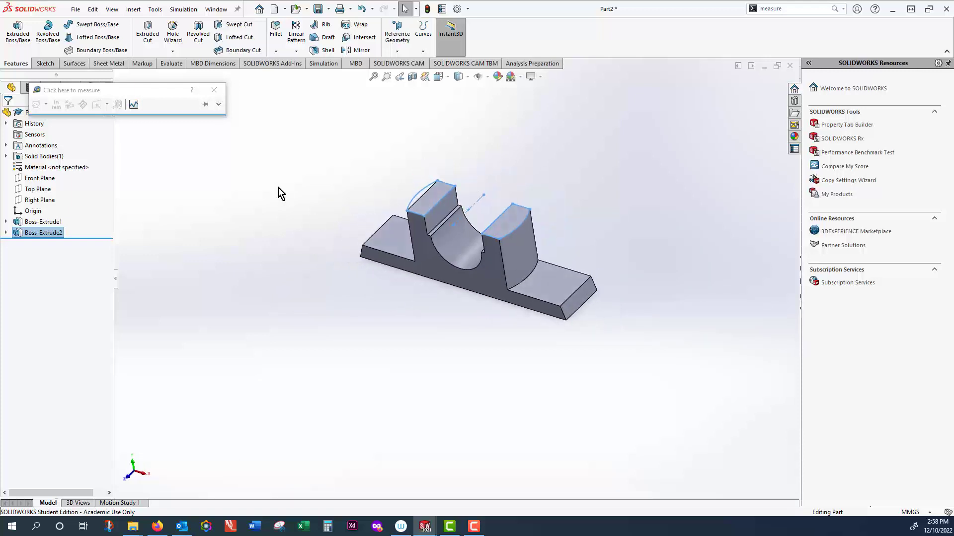
right_click(53, 233)
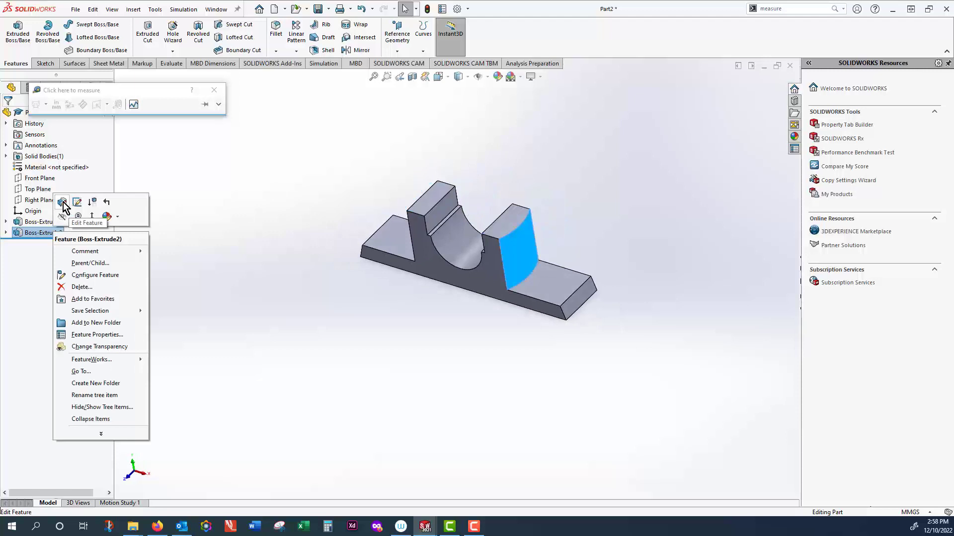
click(67, 206)
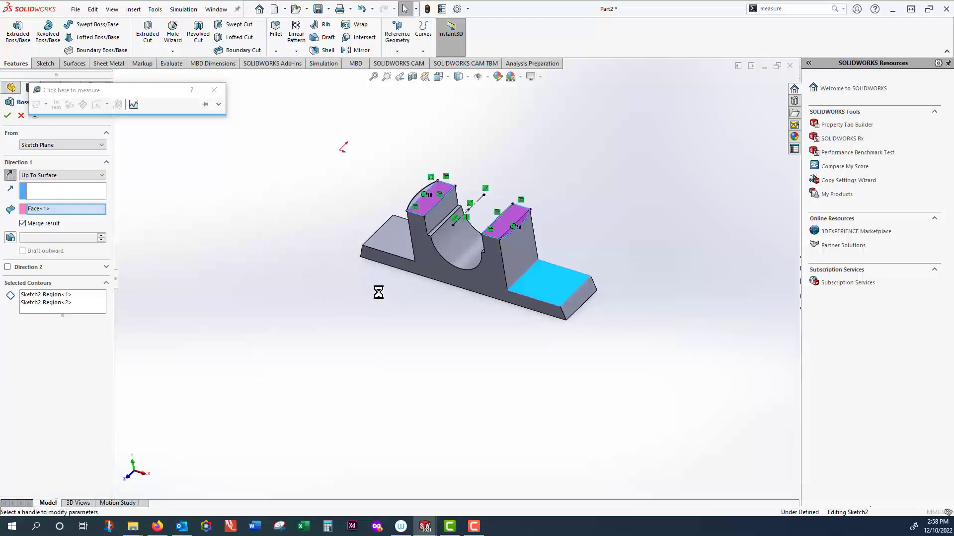
middle_drag(387, 300, 432, 303)
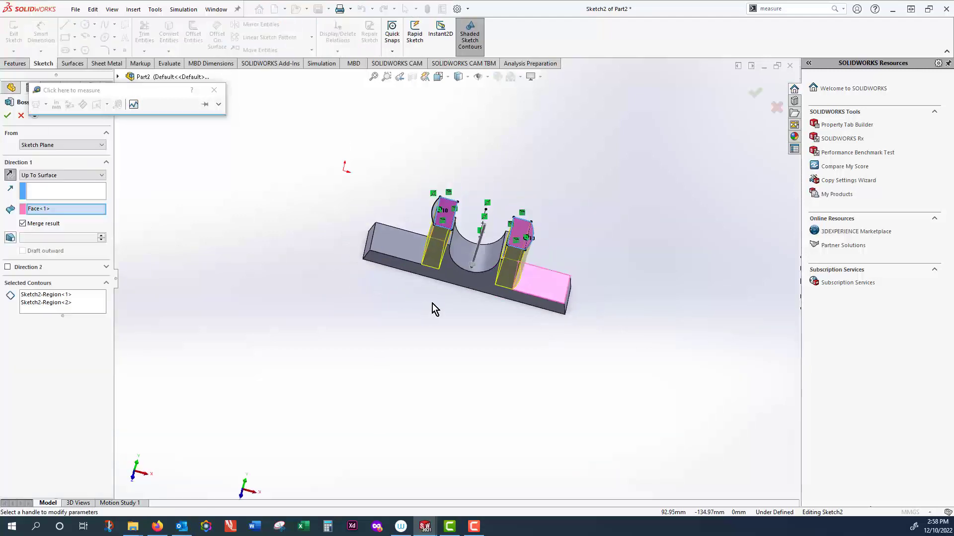
scroll(461, 272, down, 4)
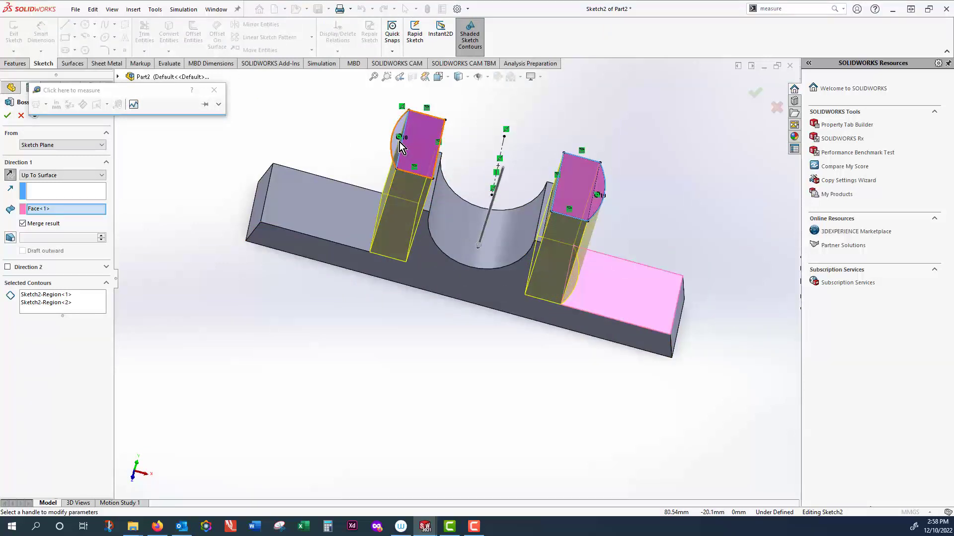
click(400, 142)
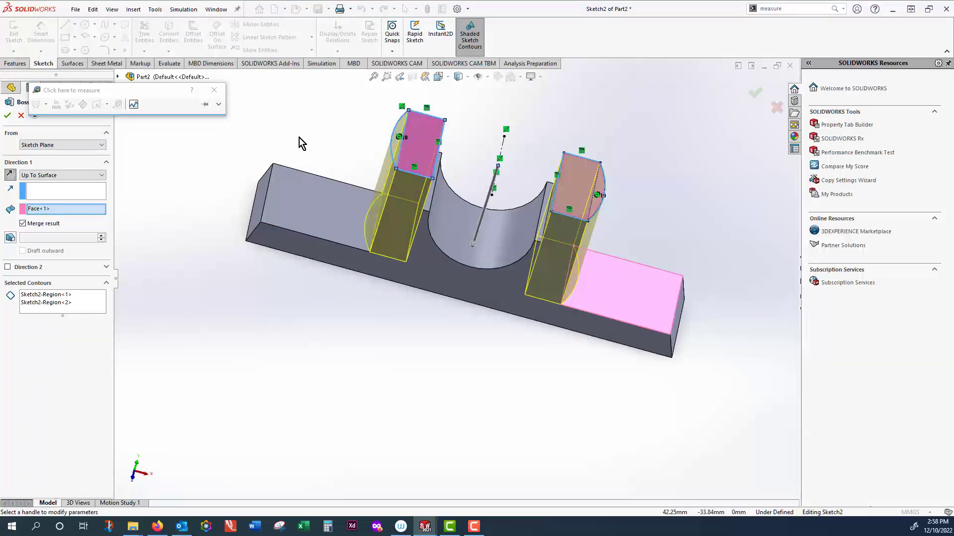
click(7, 116)
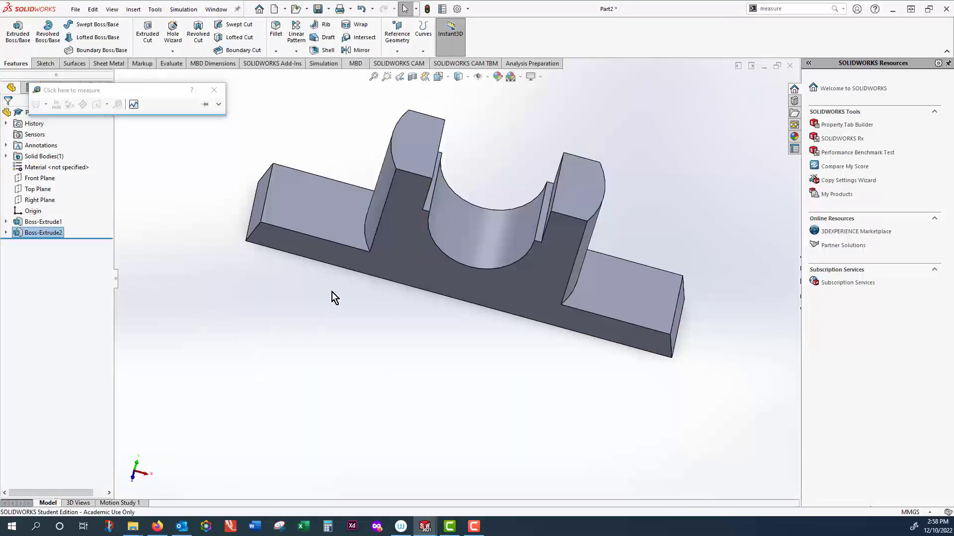
middle_drag(356, 282, 374, 259)
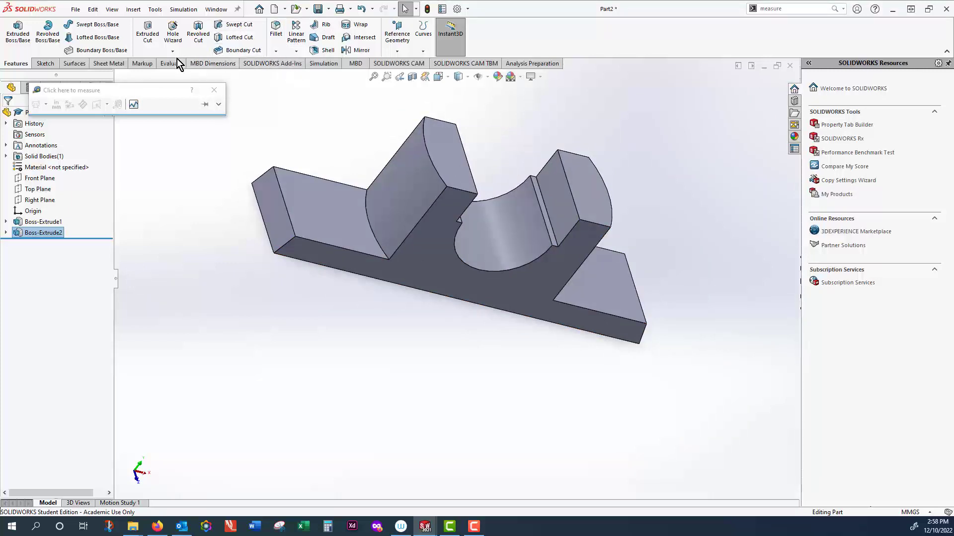
Fillet the curved edges where both posts' rounded outer sides meet the base flanges with a 5 mm radius.
click(276, 51)
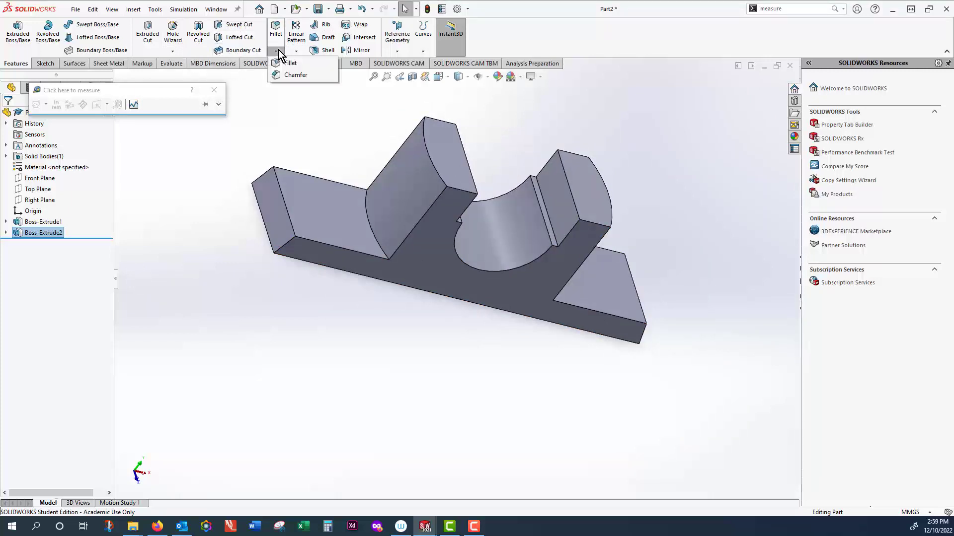
click(286, 63)
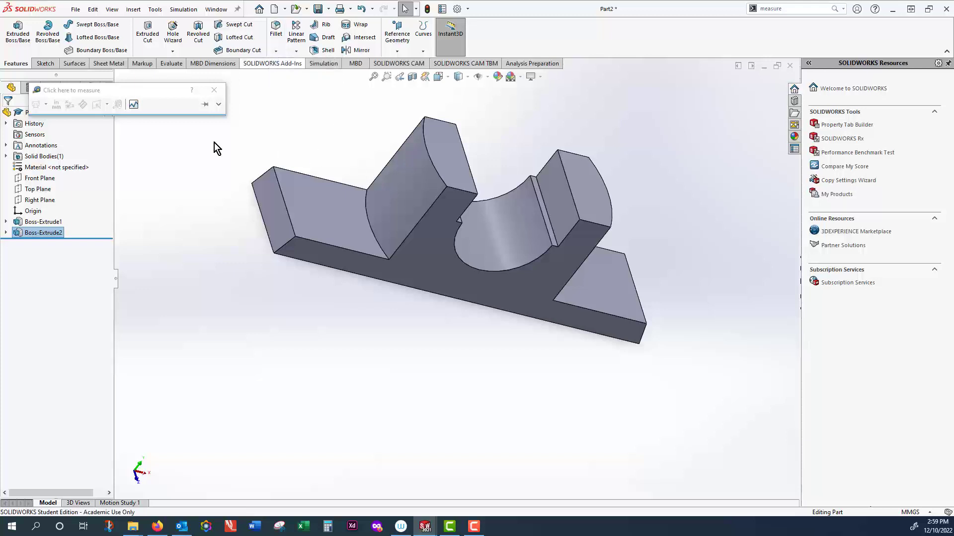
double_click(33, 317)
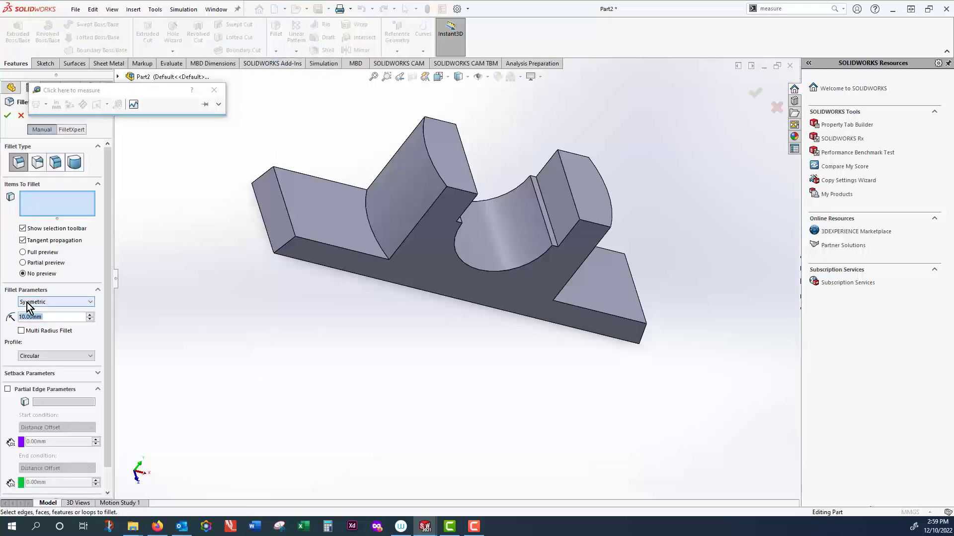
text(5)
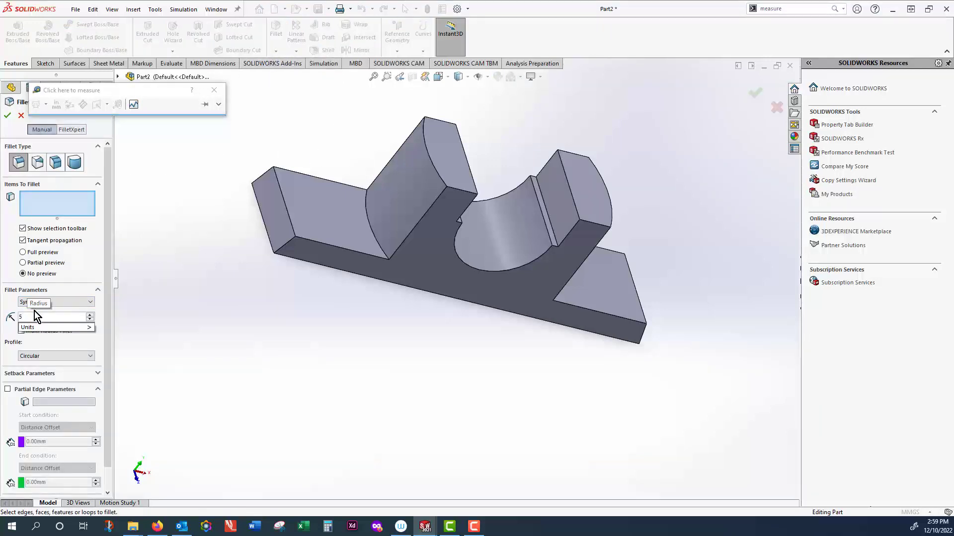
click(371, 230)
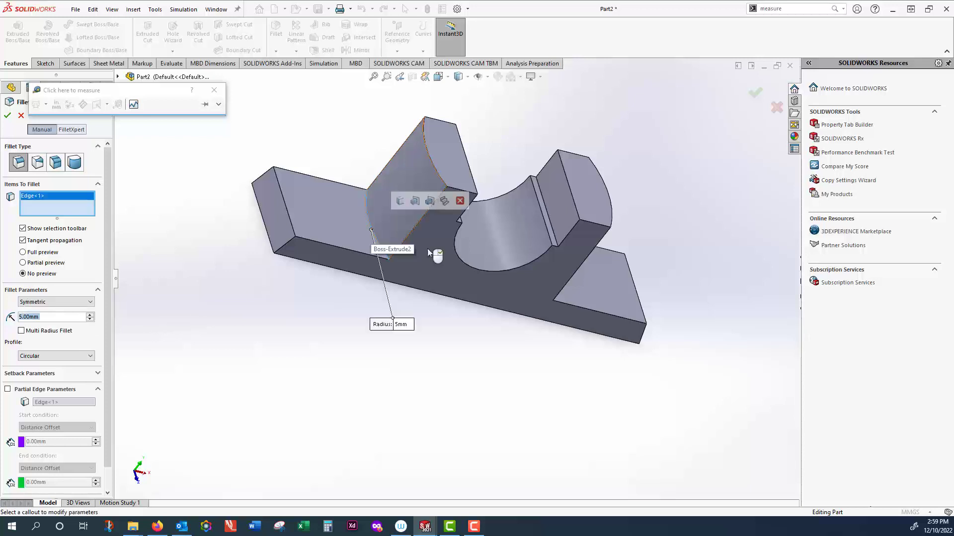
middle_drag(651, 188, 621, 188)
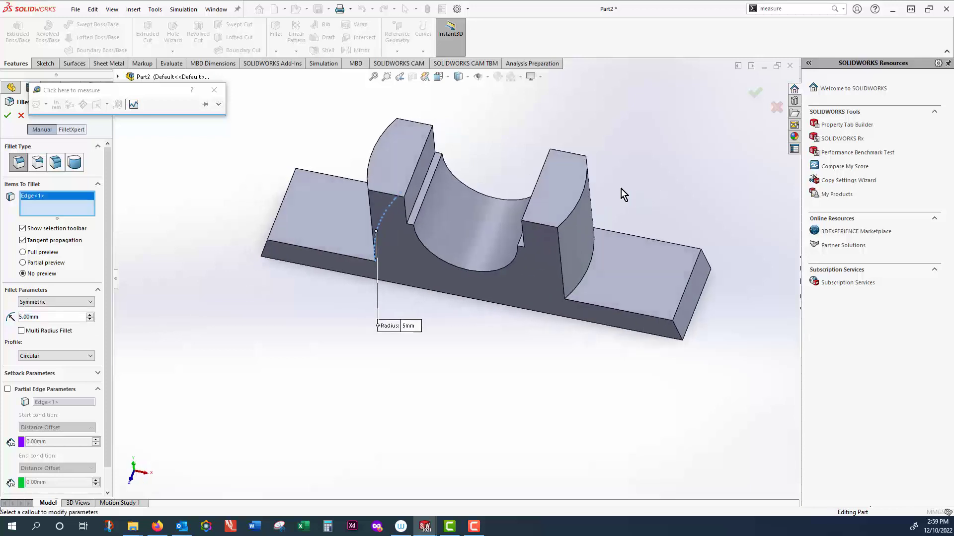
click(590, 261)
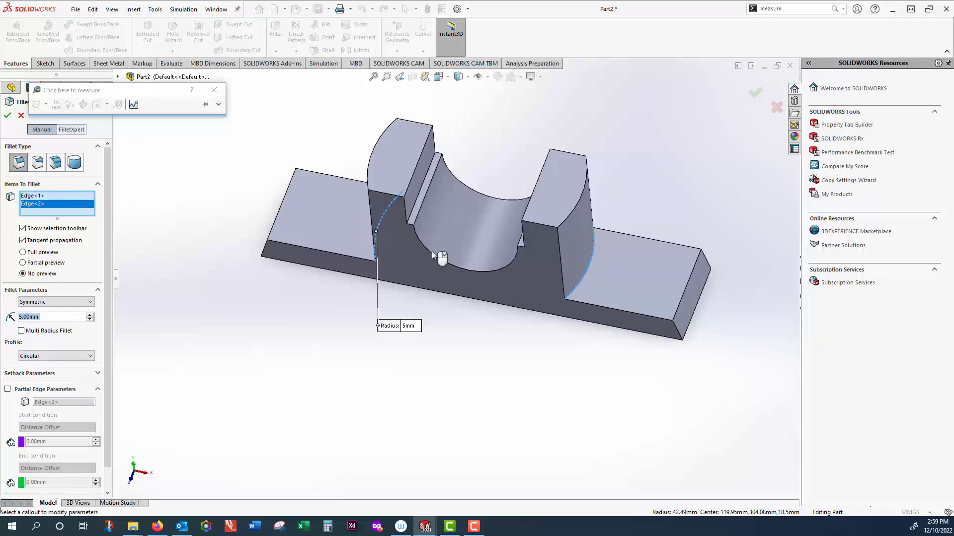
click(8, 116)
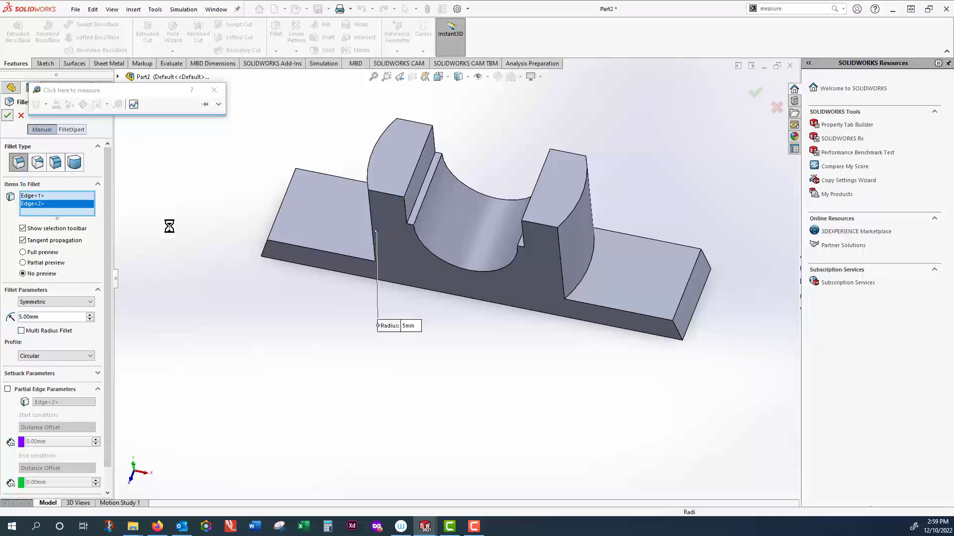
Switch to Firefox to check the bolt hole spacing in the Task 3-1.pdf drawing, and return to Part2 in SOLIDWORKS.
key(z)
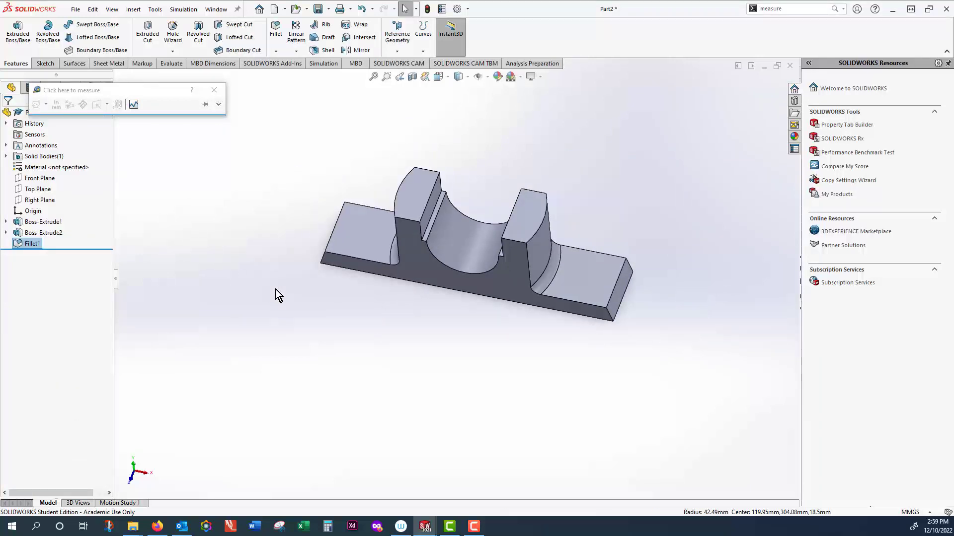
scroll(285, 296, up, 1)
middle_drag(285, 296, 312, 274)
scroll(302, 281, up, 9)
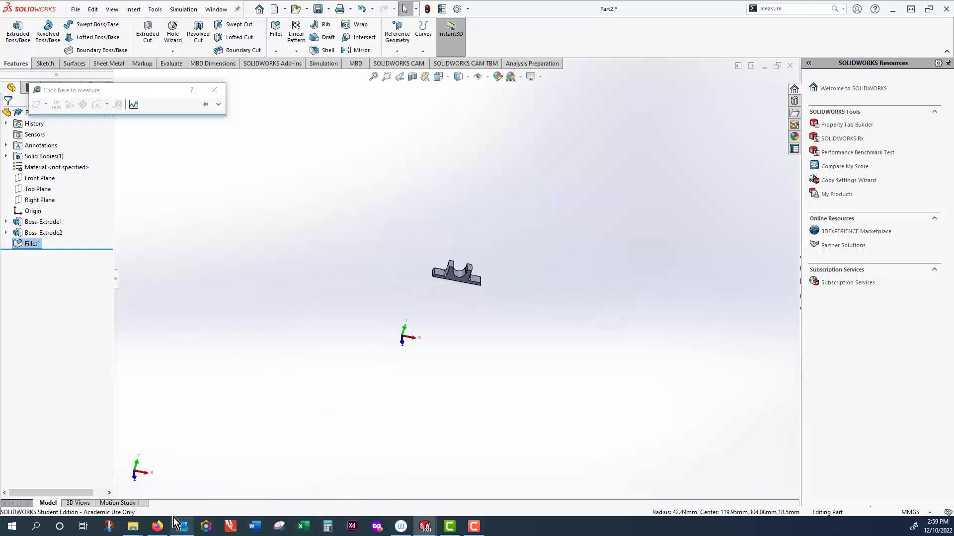
click(158, 528)
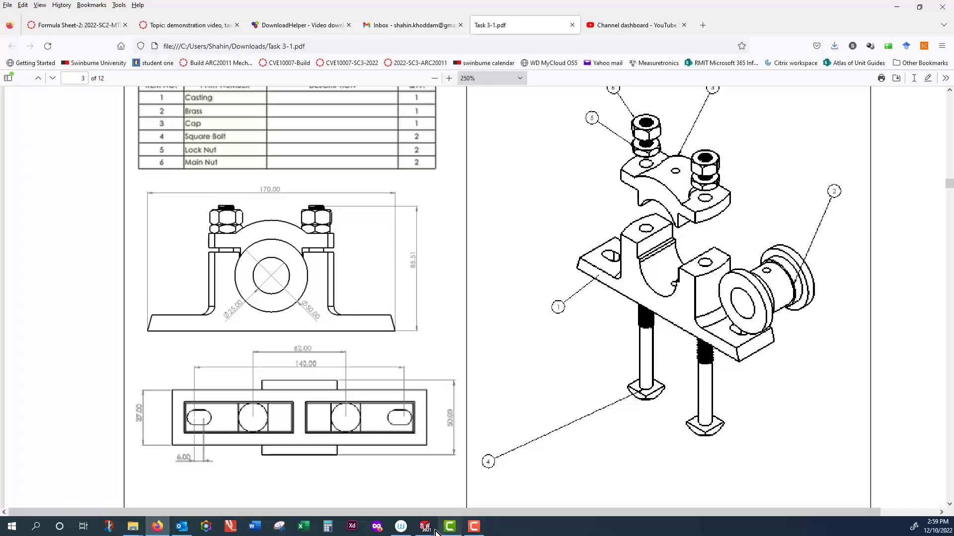
mouse_move(426, 530)
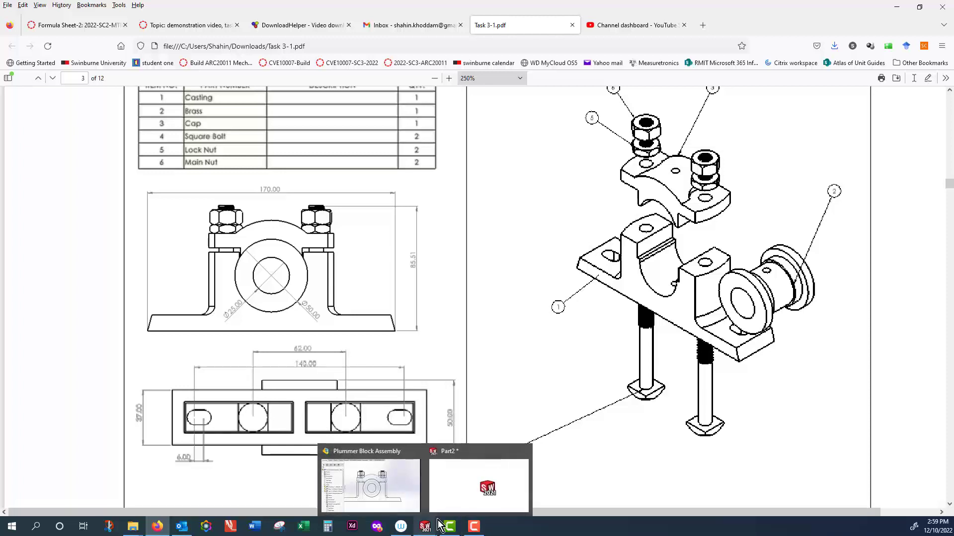
click(464, 492)
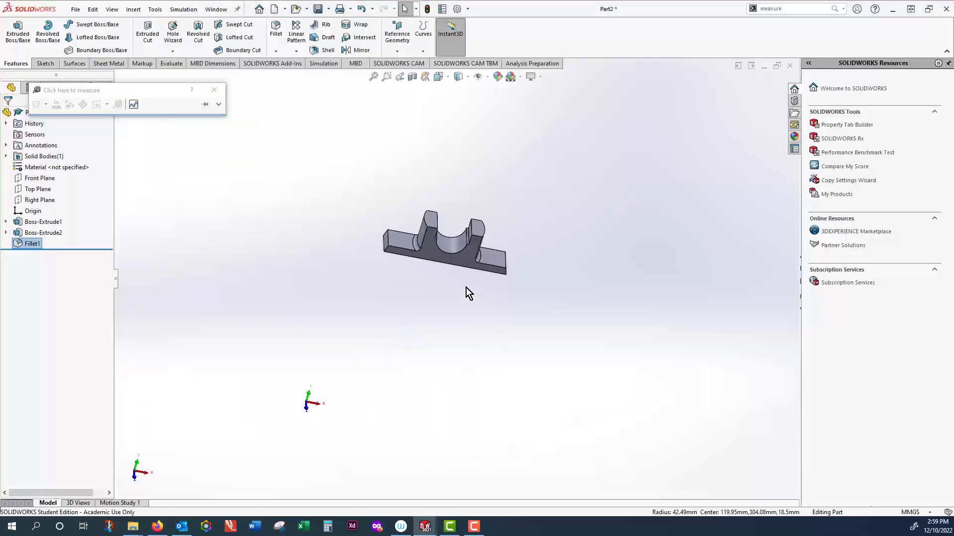
Start a sketch on the left post's top face and draw a vertical centerline about 46 mm long from the back edge's midpoint past the front edge.
scroll(466, 285, down, 2)
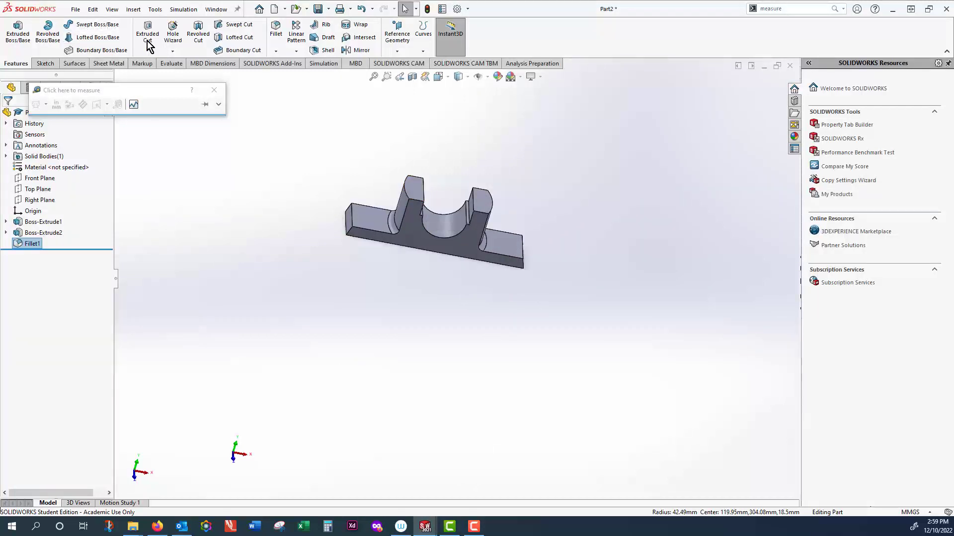
click(41, 63)
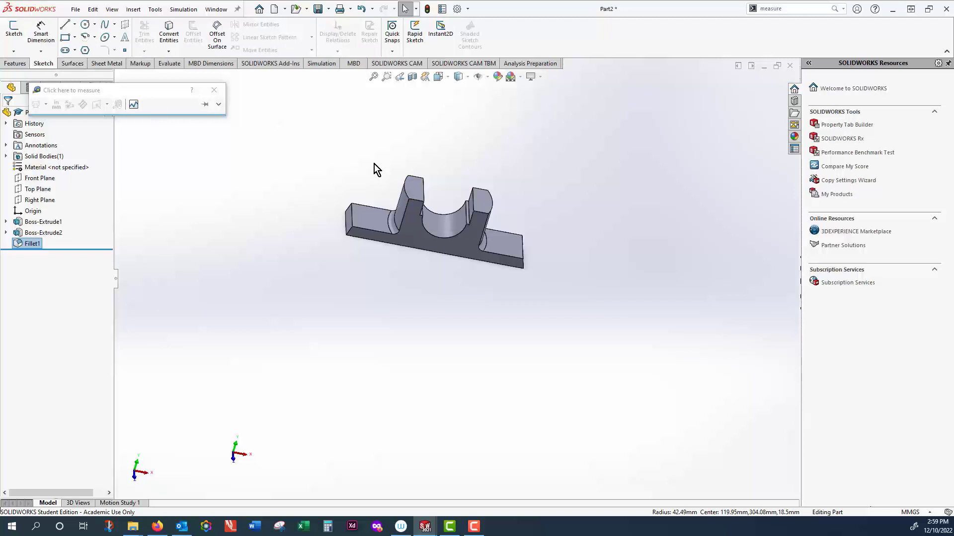
click(417, 184)
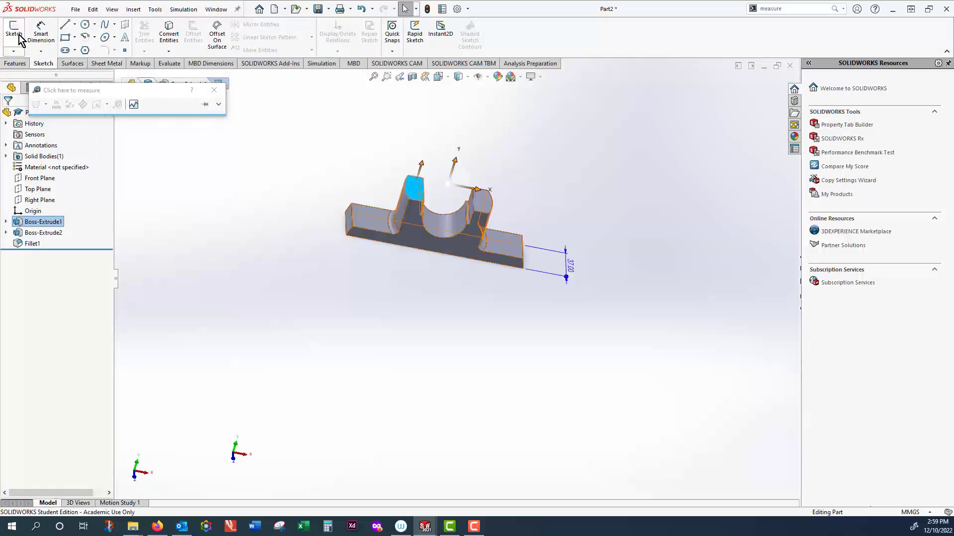
click(13, 51)
click(28, 63)
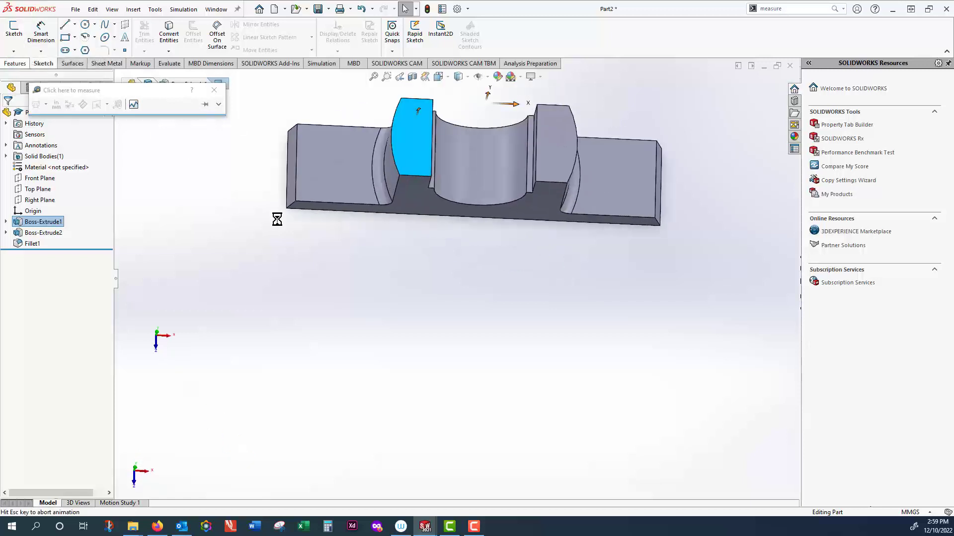
click(74, 24)
click(73, 47)
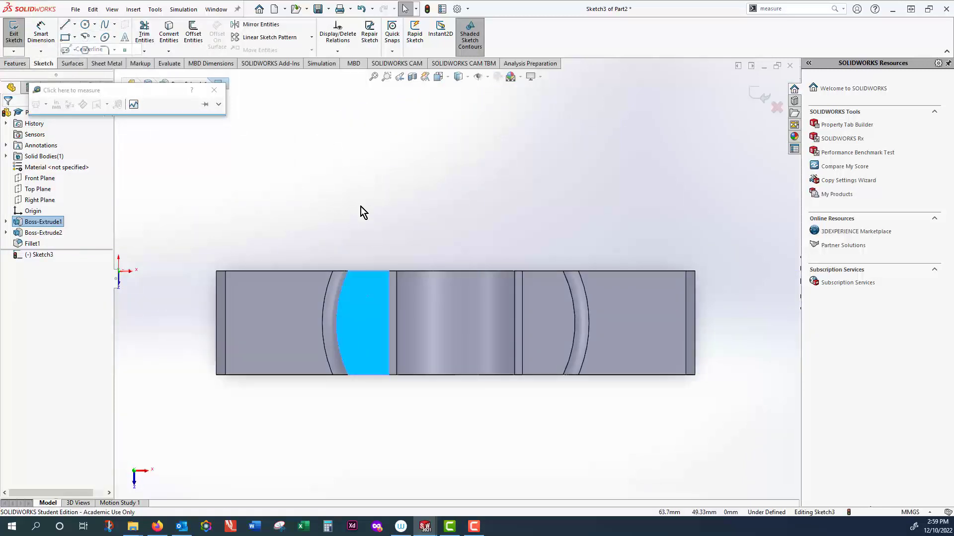
click(455, 270)
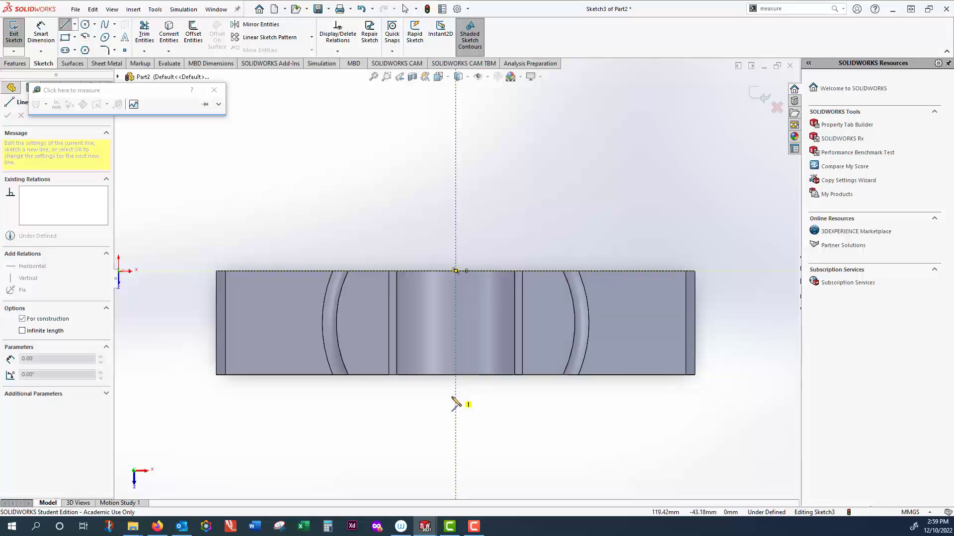
click(456, 399)
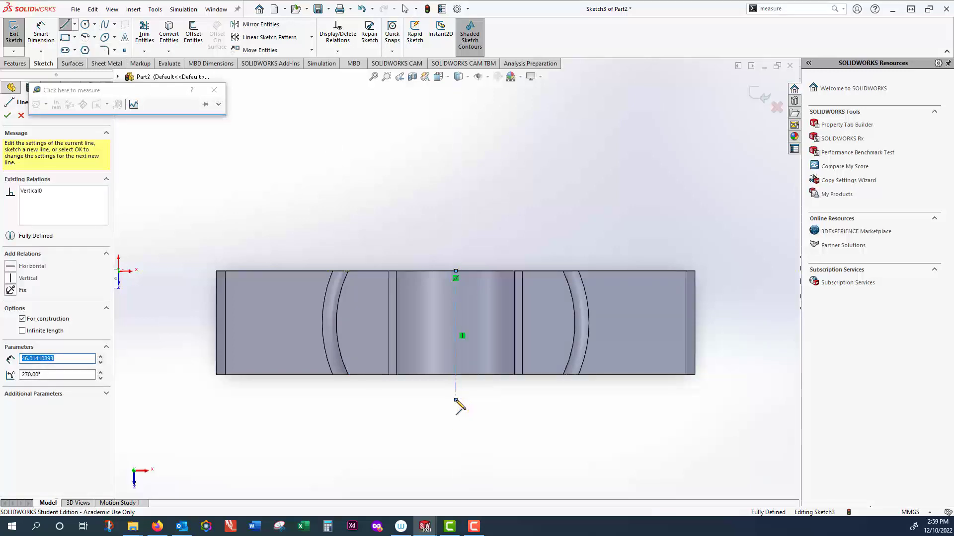
key(Escape)
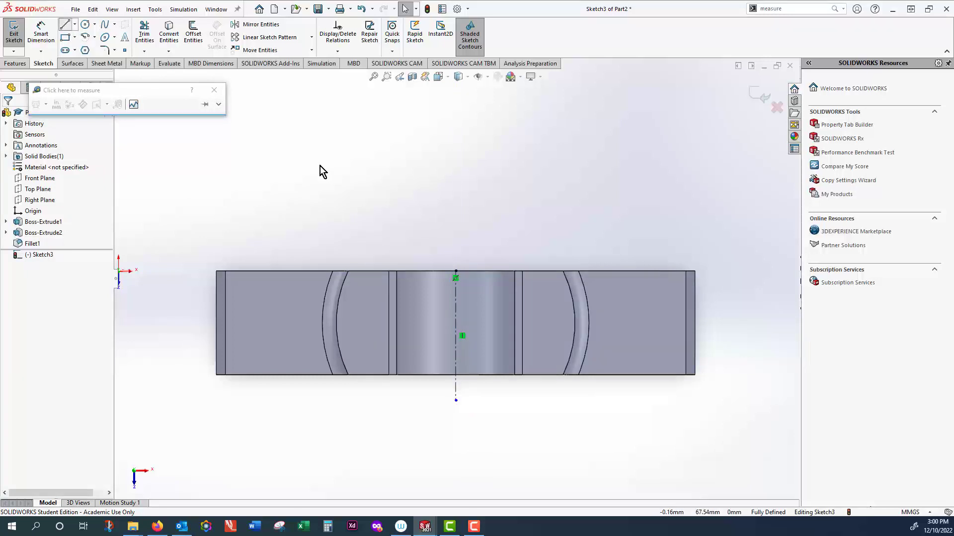
Shorten the vertical centerline so that its free end lies on the part's front edge.
key(l)
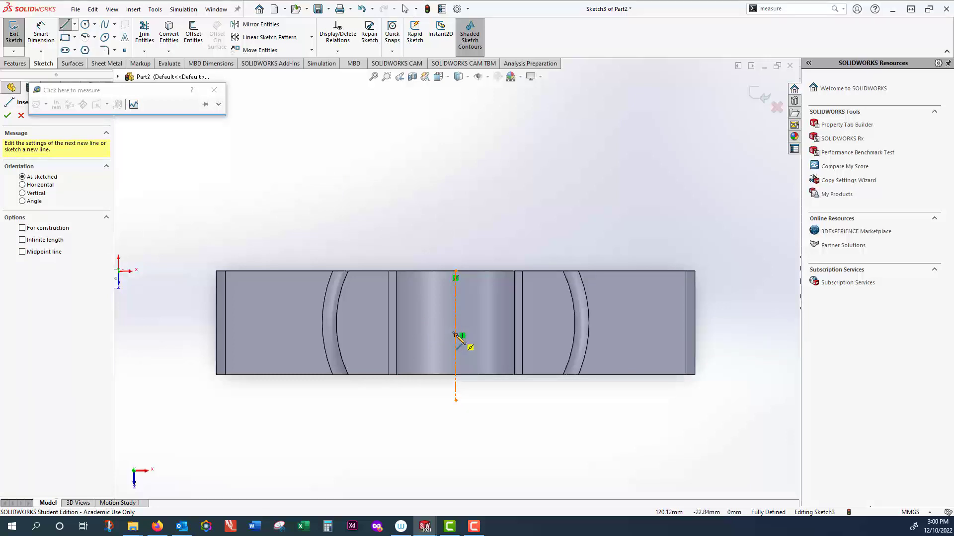
key(Escape)
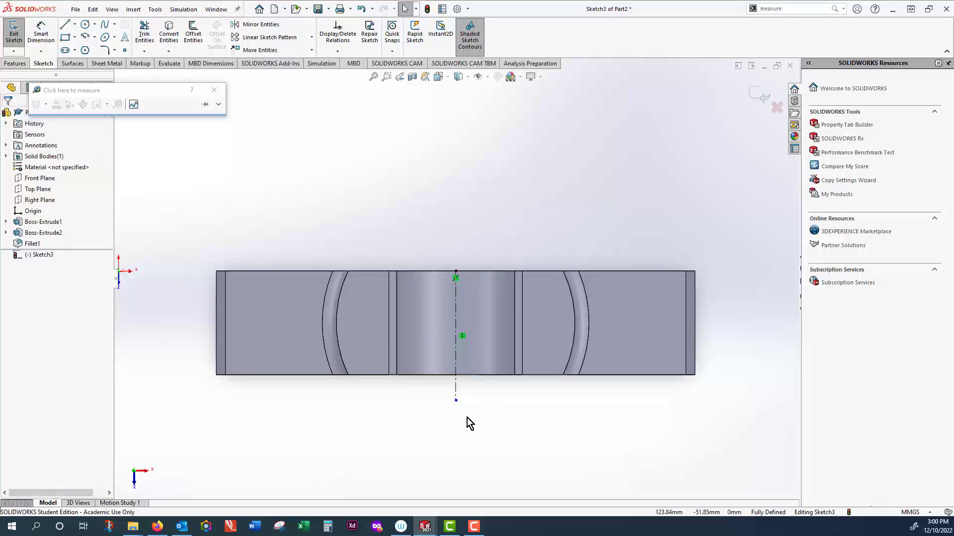
drag(456, 399, 457, 376)
click(461, 436)
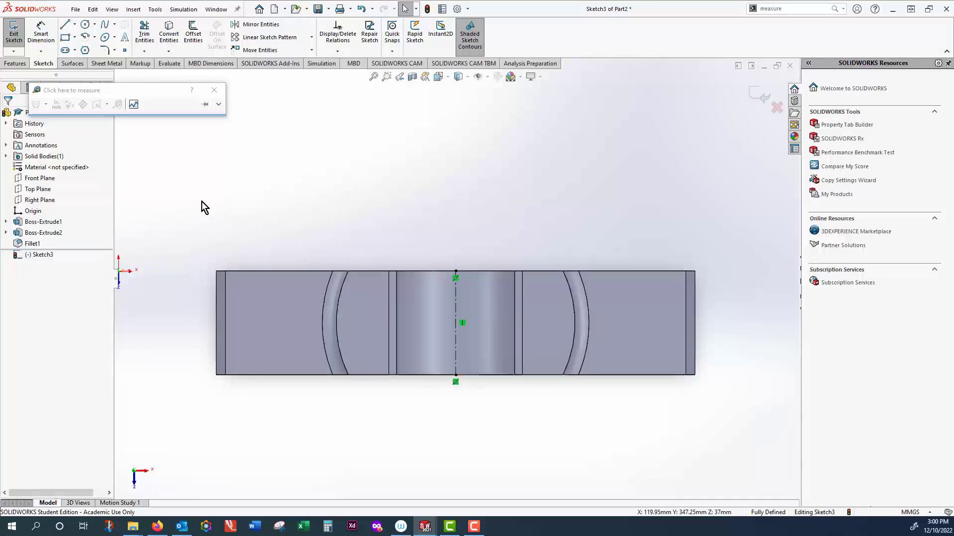
Draw a 31 mm horizontal line from the centerline's midpoint to the left onto the left post.
click(66, 25)
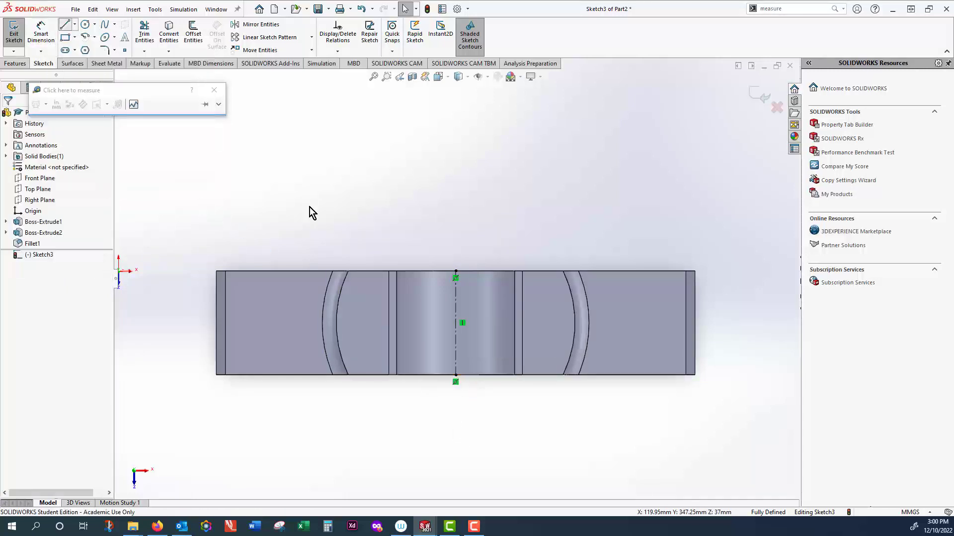
click(456, 323)
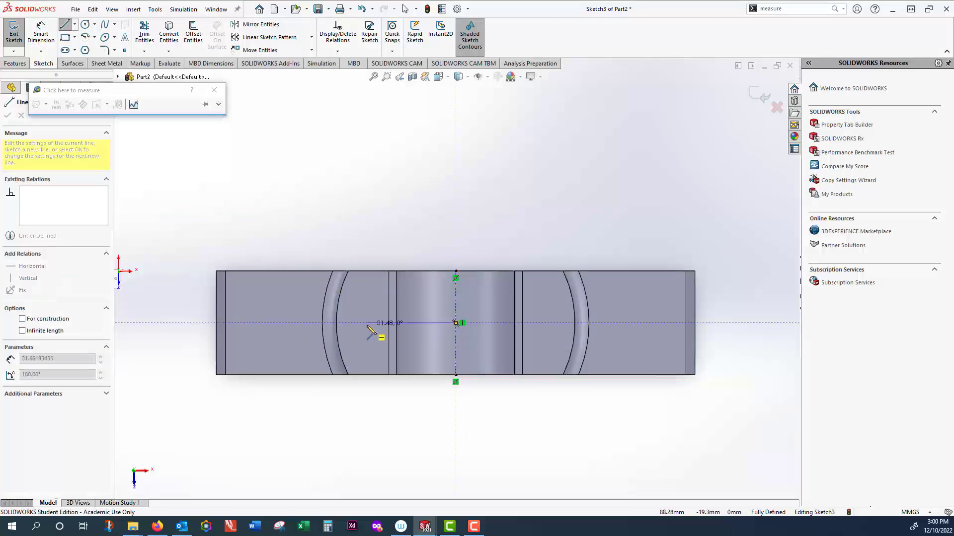
click(366, 323)
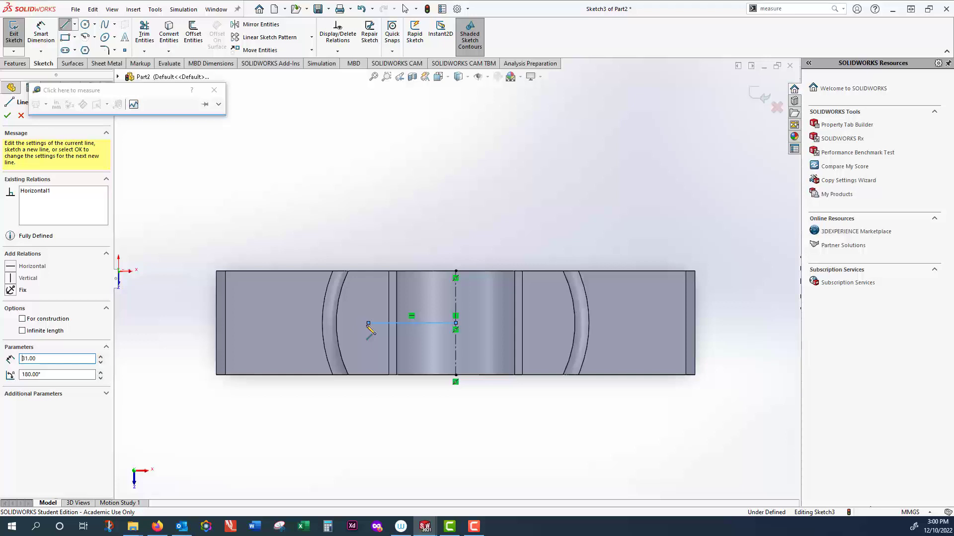
key(Escape)
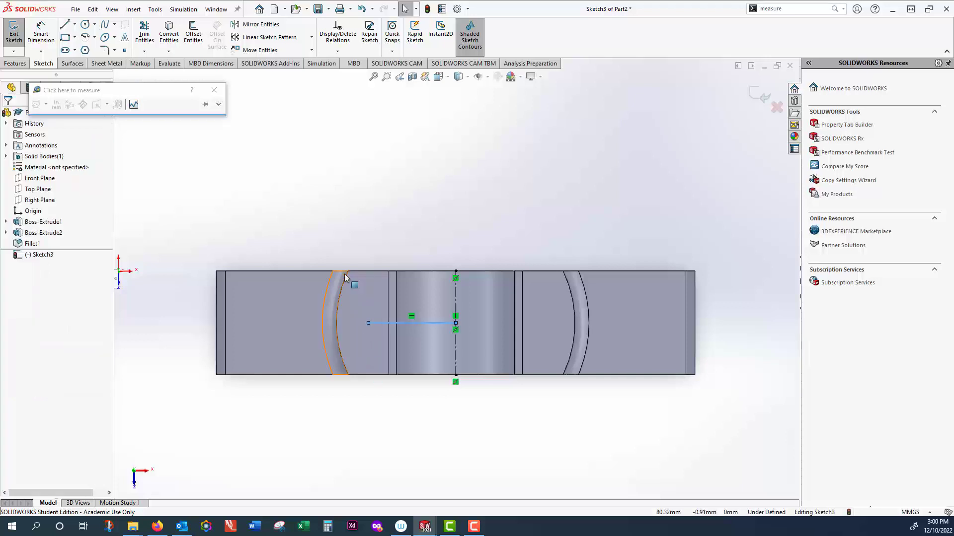
Draw a circle centred on the horizontal line's left end and set its radius to 5 mm.
click(85, 25)
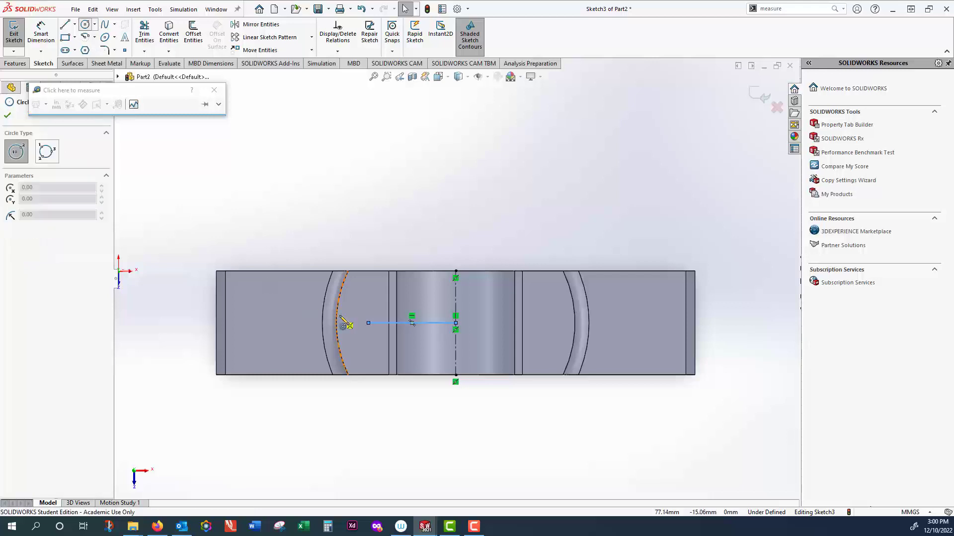
click(368, 324)
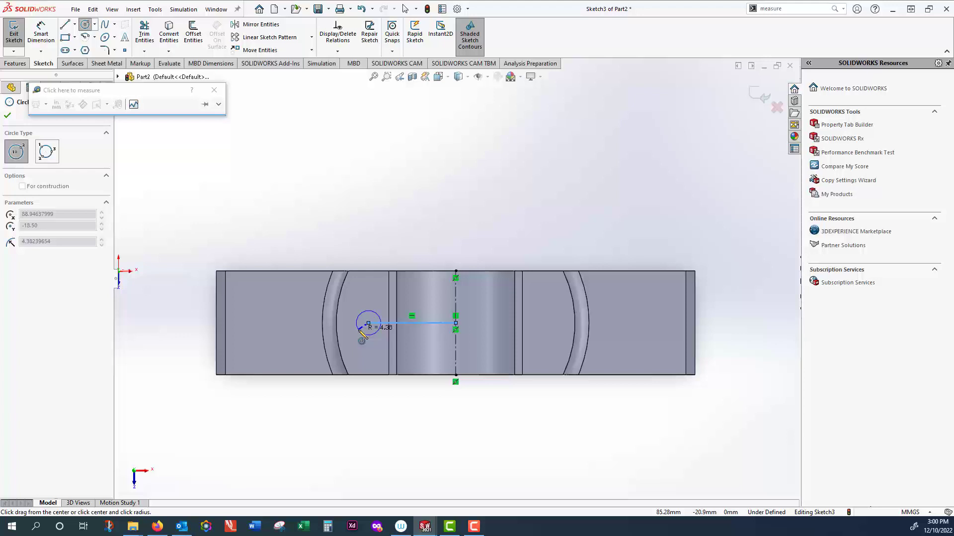
click(360, 331)
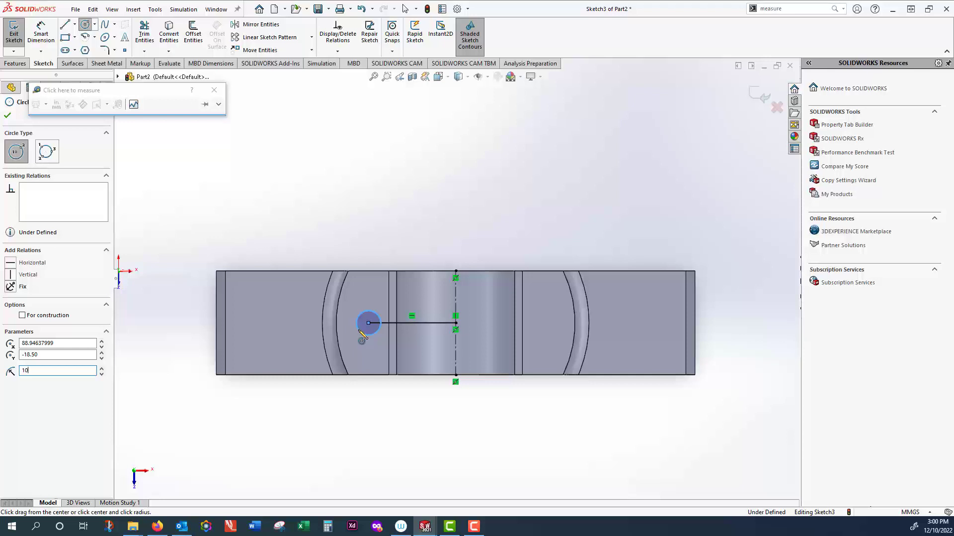
key(Return)
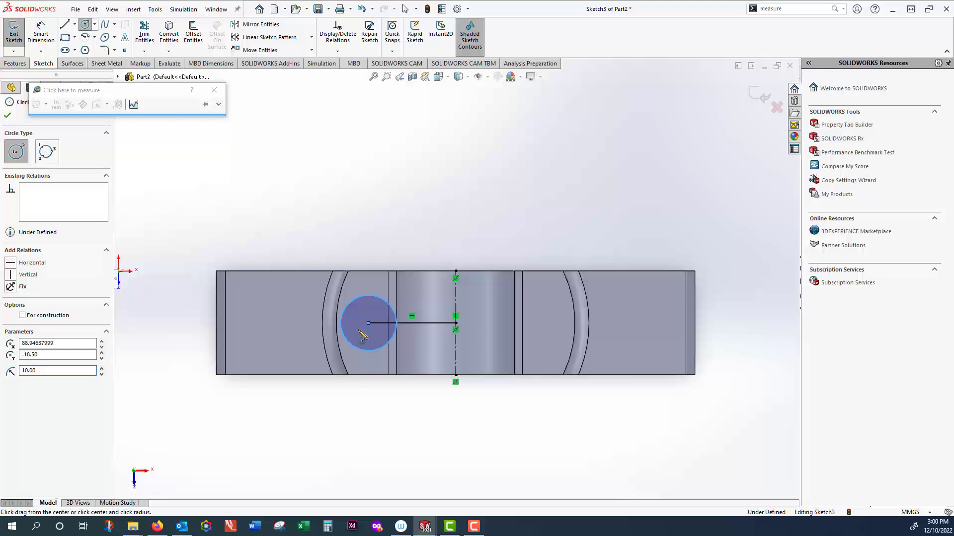
click(29, 370)
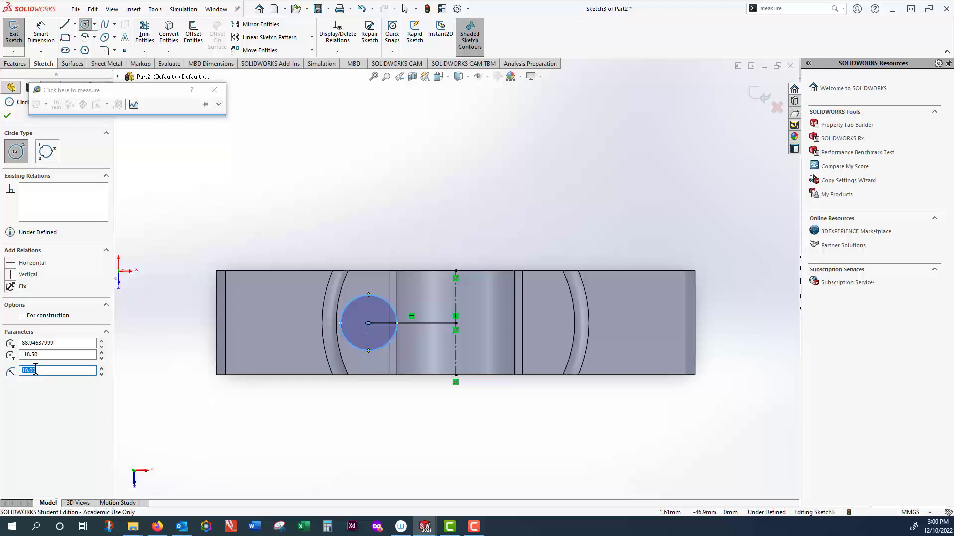
key(Return)
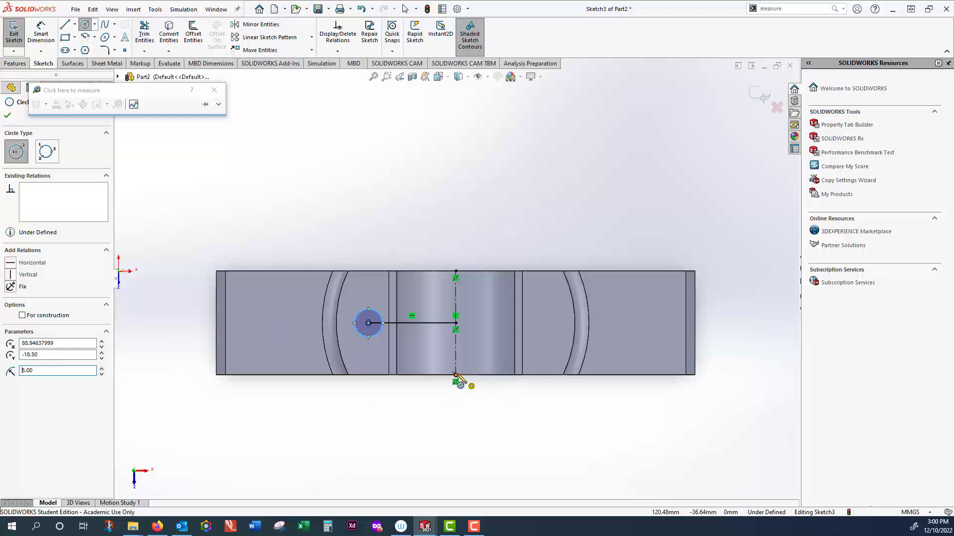
key(Escape)
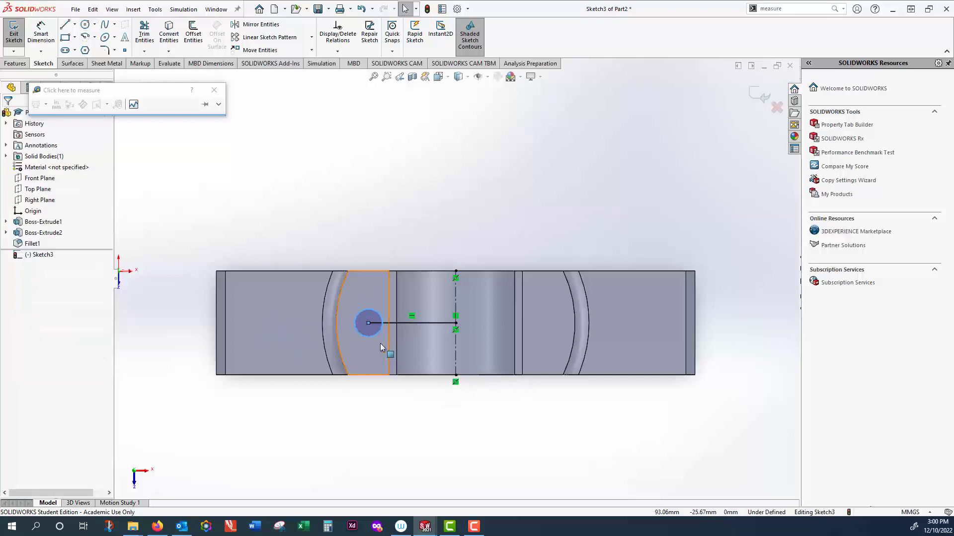
Delete the horizontal line from the circle to the centerline, and mirror the circle about the vertical centerline onto the right post.
click(420, 323)
key(Delete)
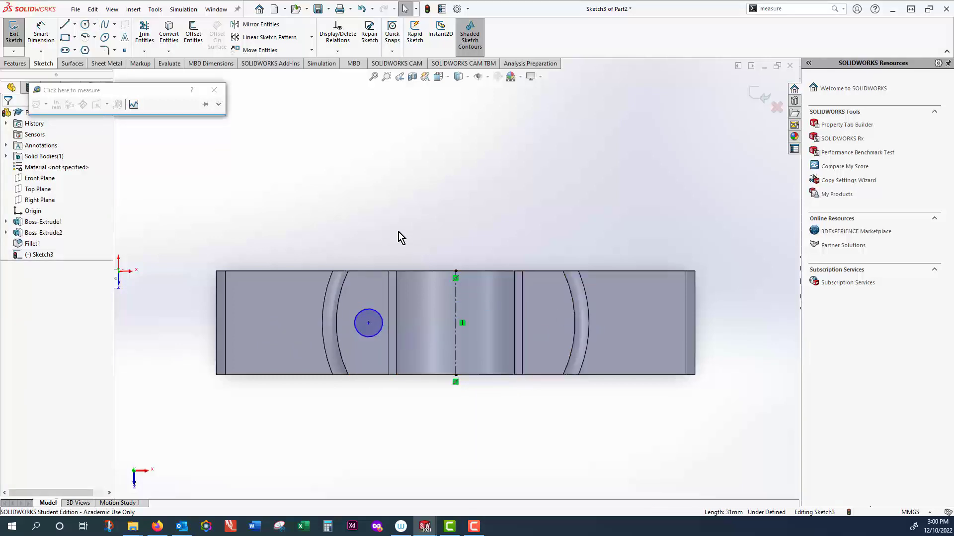
click(258, 25)
click(368, 314)
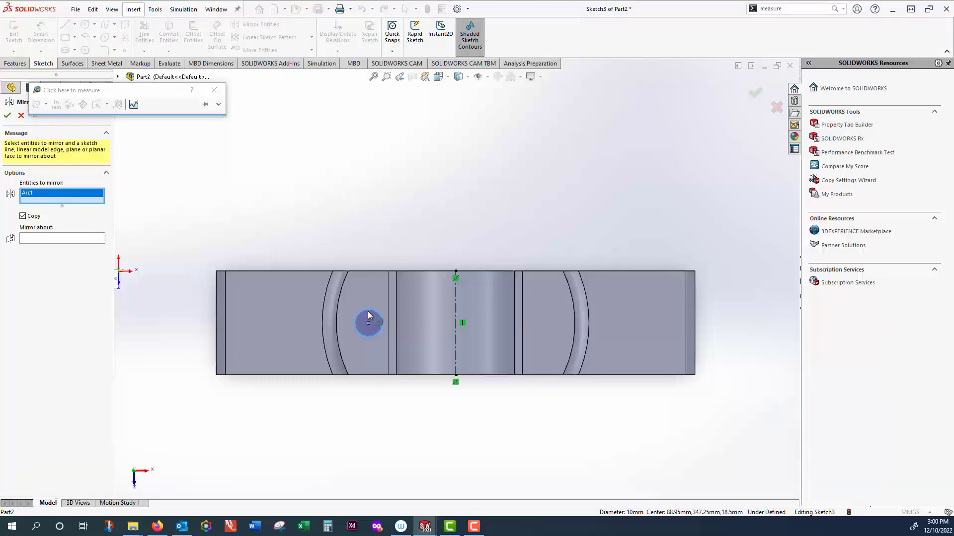
click(74, 238)
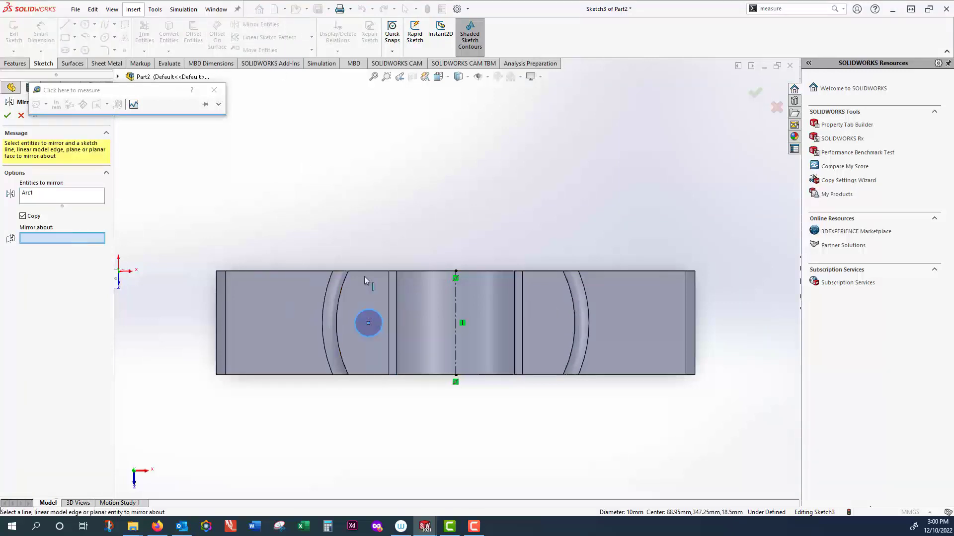
click(456, 313)
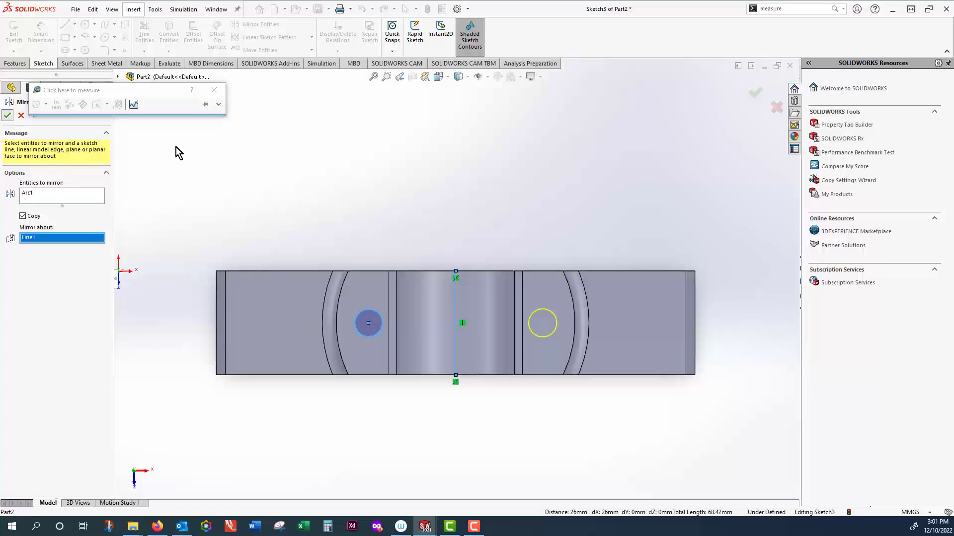
Close the sketch and extrude-cut both circles Through All to make the bolt holes in the two posts.
middle_drag(562, 215, 574, 154)
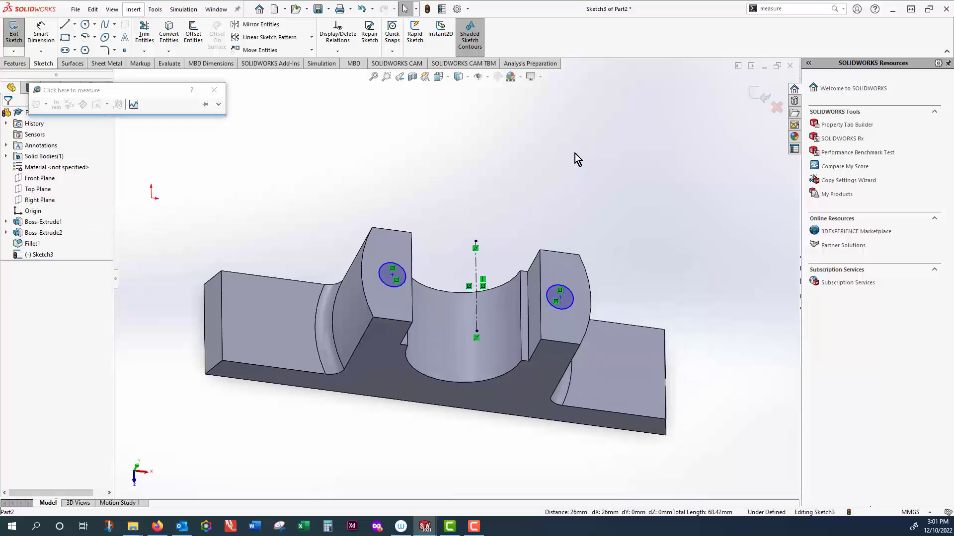
click(746, 103)
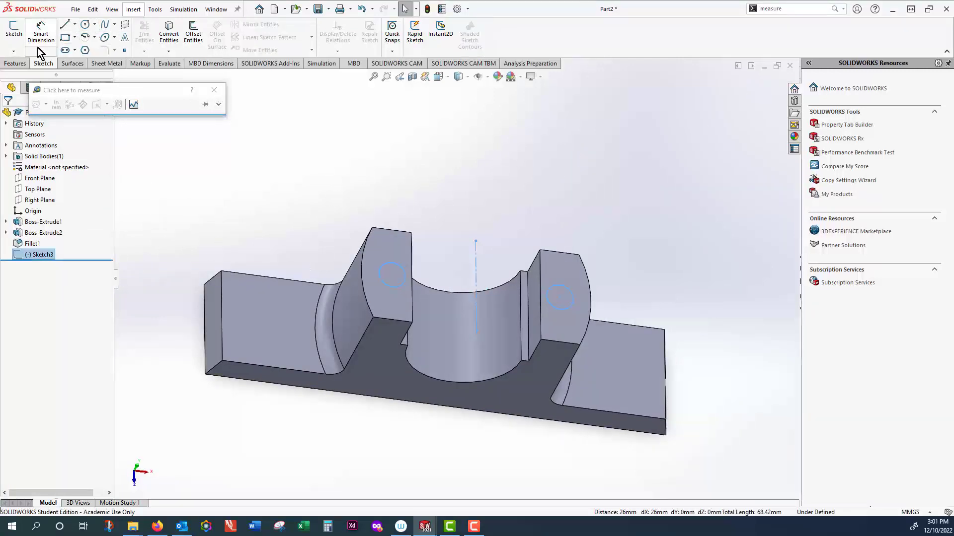
click(15, 64)
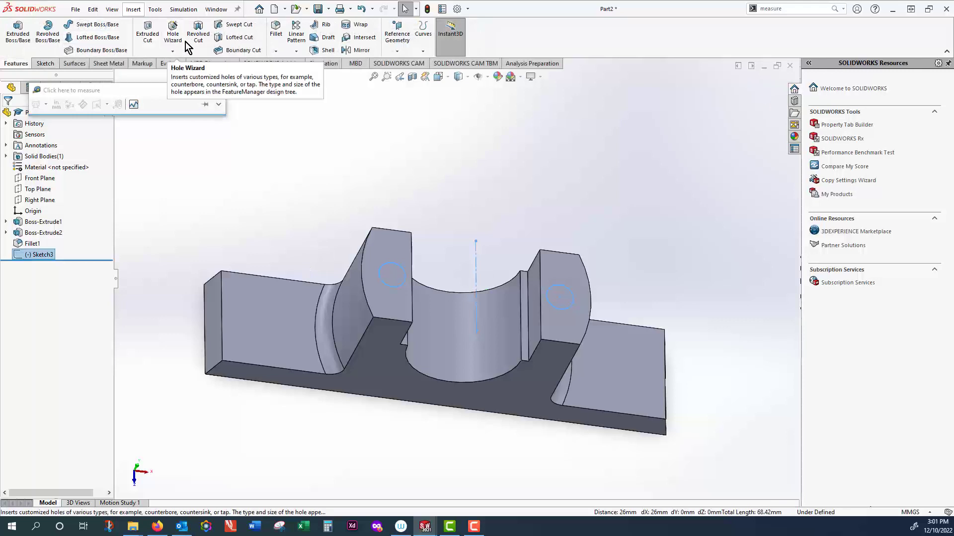
click(154, 49)
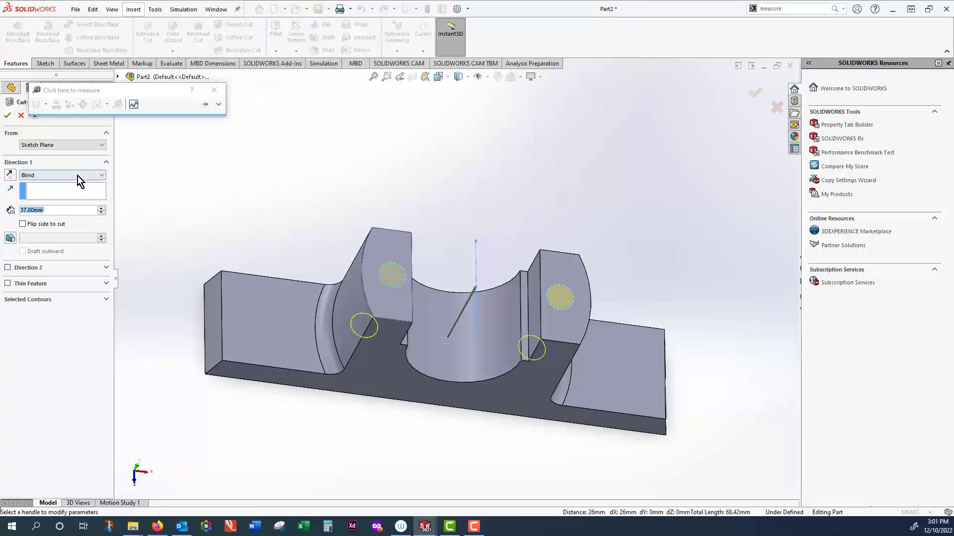
click(77, 175)
click(72, 190)
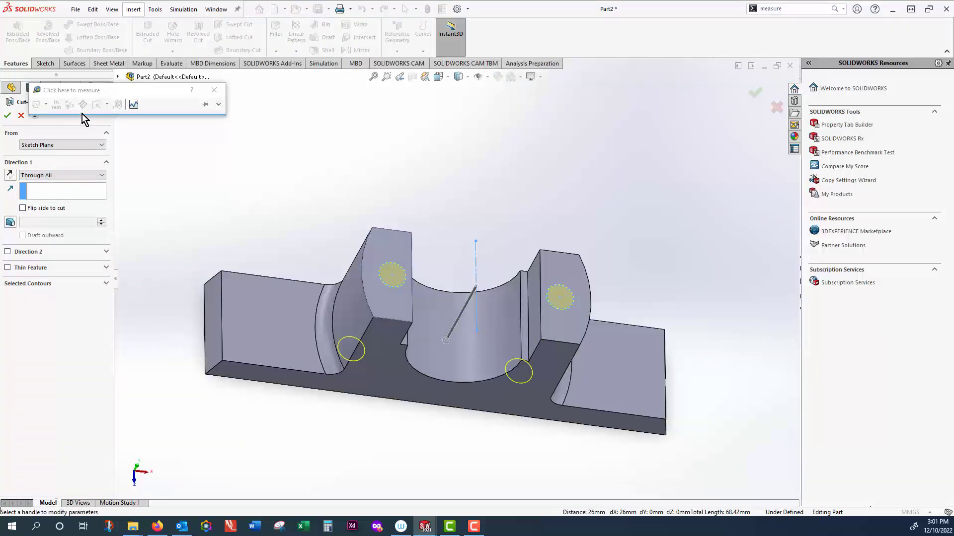
click(8, 116)
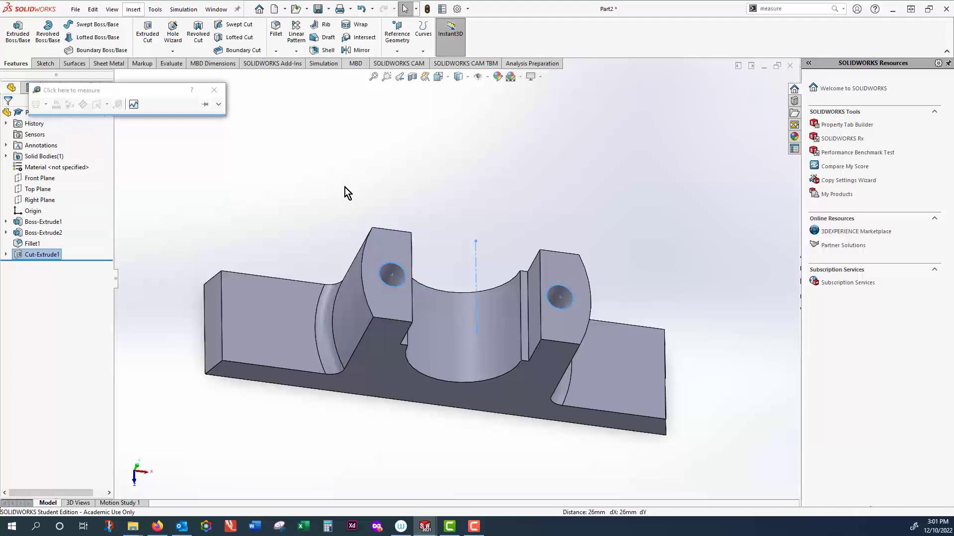
Start a sketch on the underside face of the base.
middle_drag(348, 192, 390, 219)
middle_drag(439, 257, 421, 207)
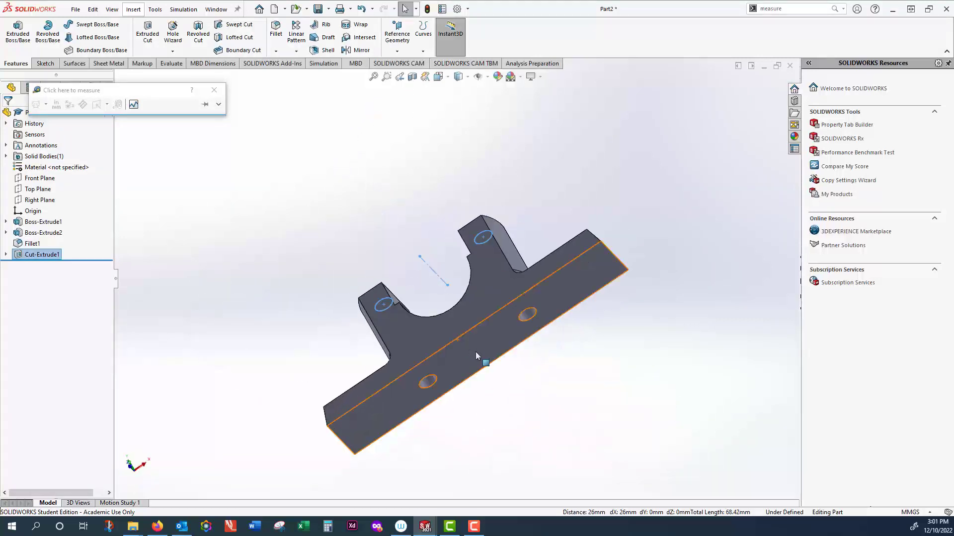
middle_drag(551, 395, 479, 329)
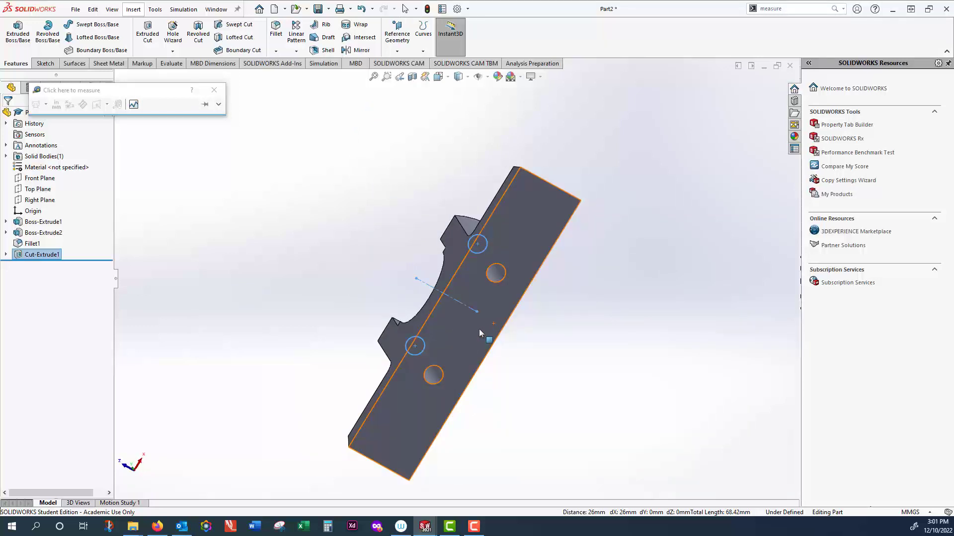
click(470, 336)
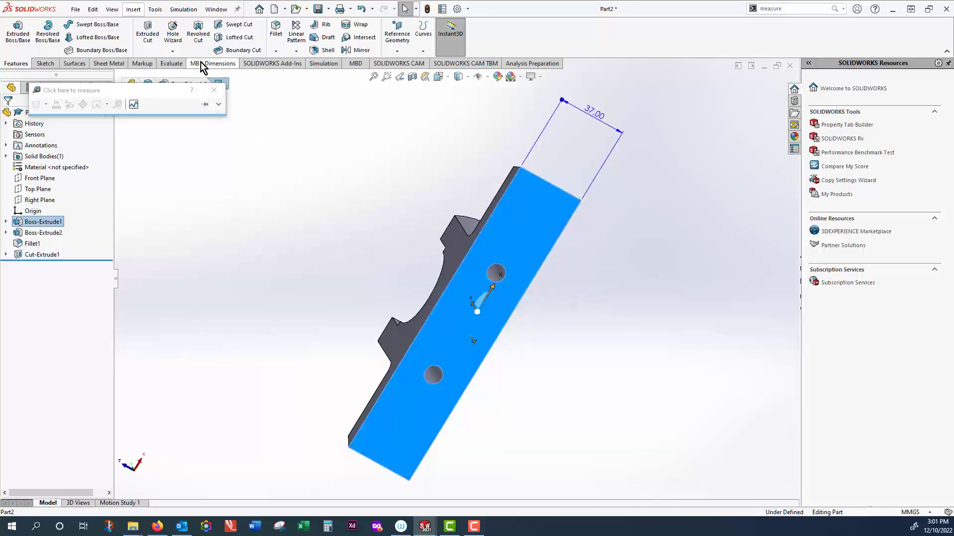
click(52, 63)
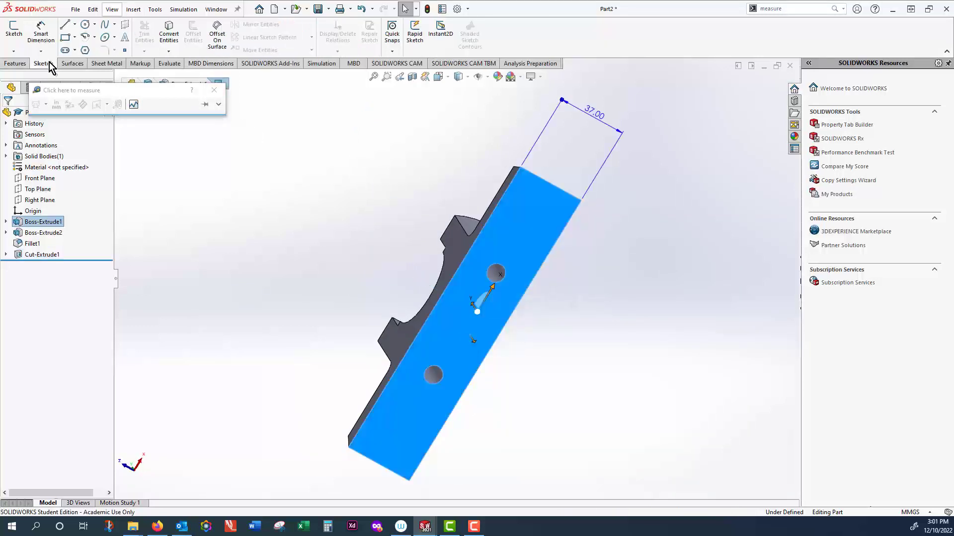
click(13, 51)
click(20, 63)
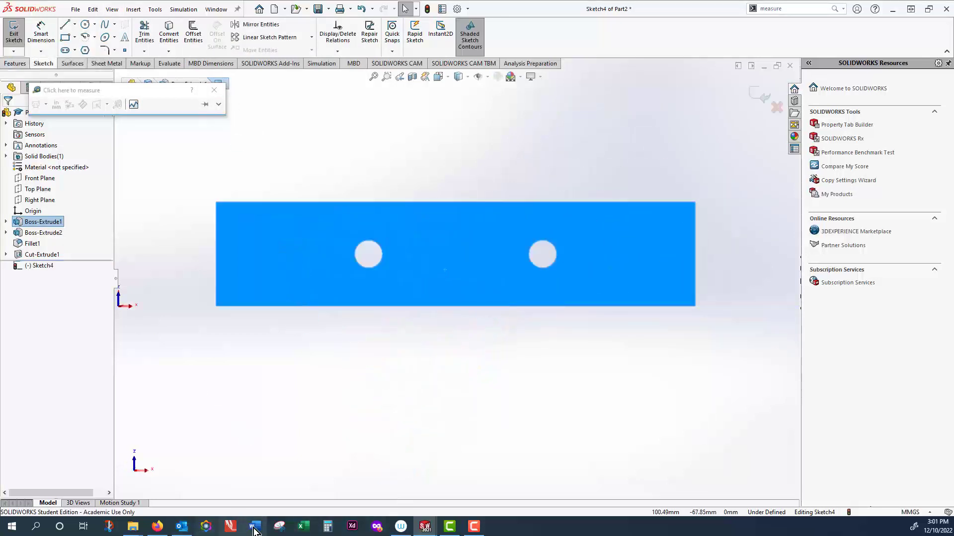
Switch to the Task 3-1.pdf drawing in Firefox and snip its dimensioned plan view with Snipping Tool.
click(158, 526)
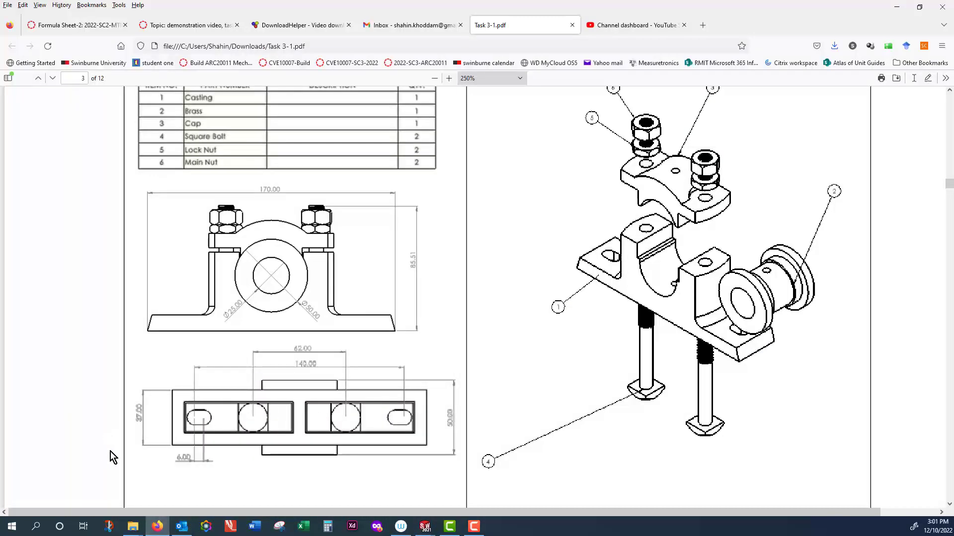
click(279, 527)
mouse_move(124, 345)
mouse_down()
mouse_move(240, 492)
mouse_move(425, 489)
mouse_move(461, 478)
mouse_up()
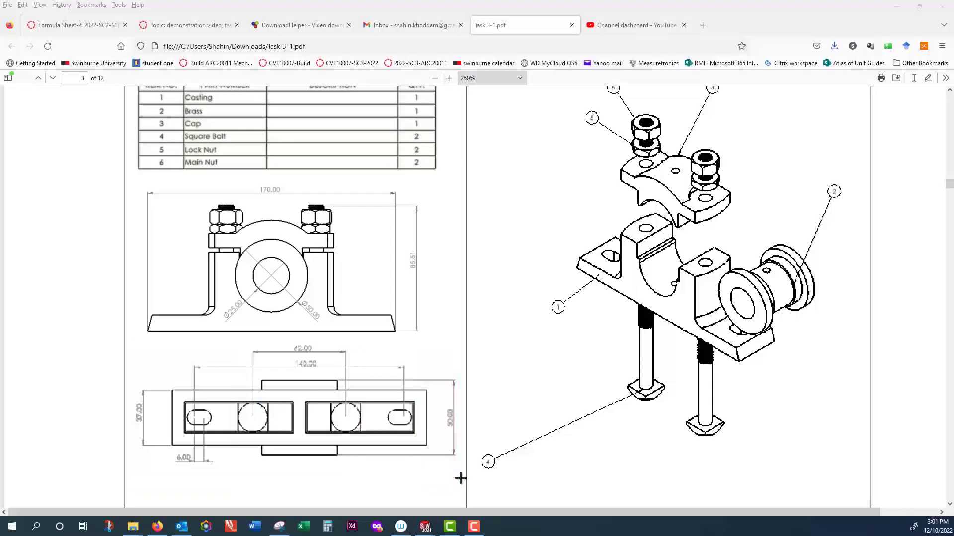
Switch back to SOLIDWORKS, paste the snipped plan view into the sketch and place it above the part as a reference.
click(425, 526)
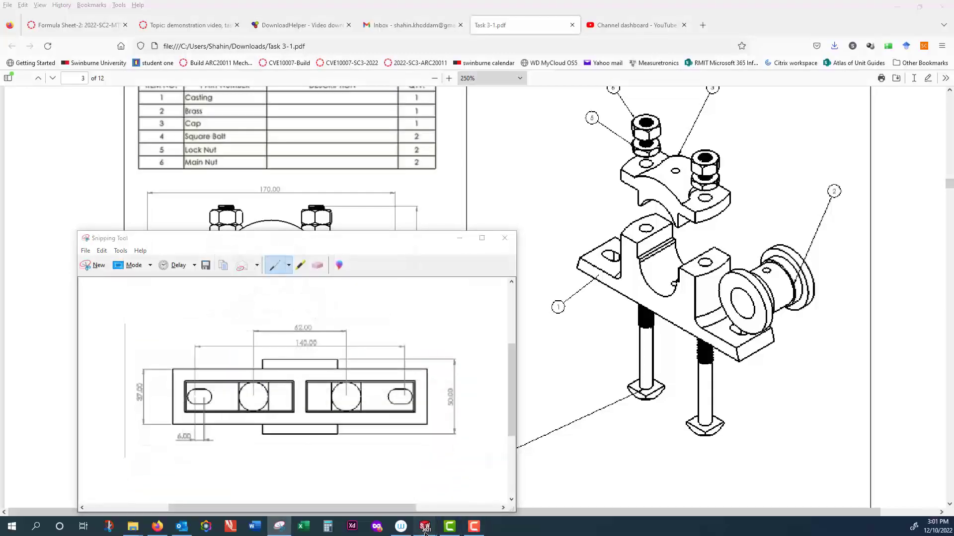
click(460, 475)
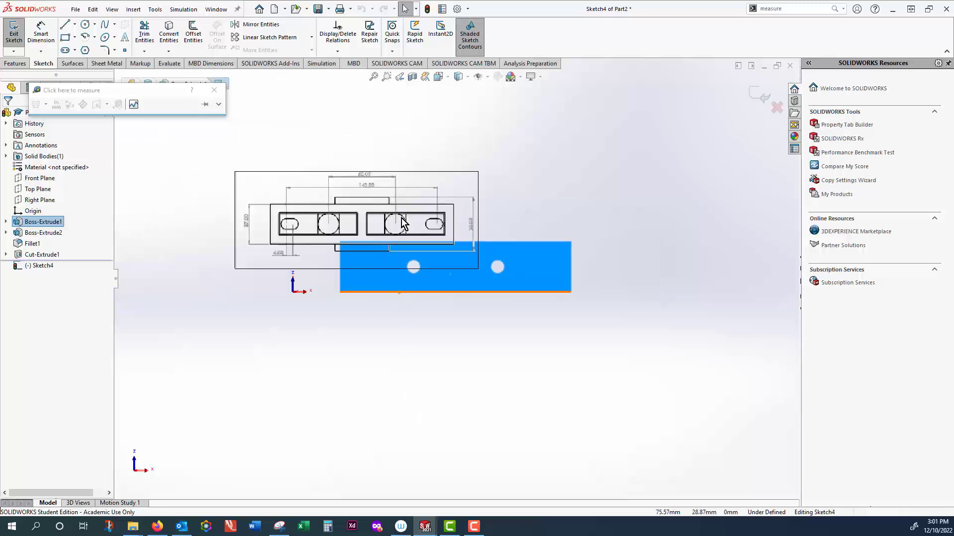
drag(401, 210, 486, 134)
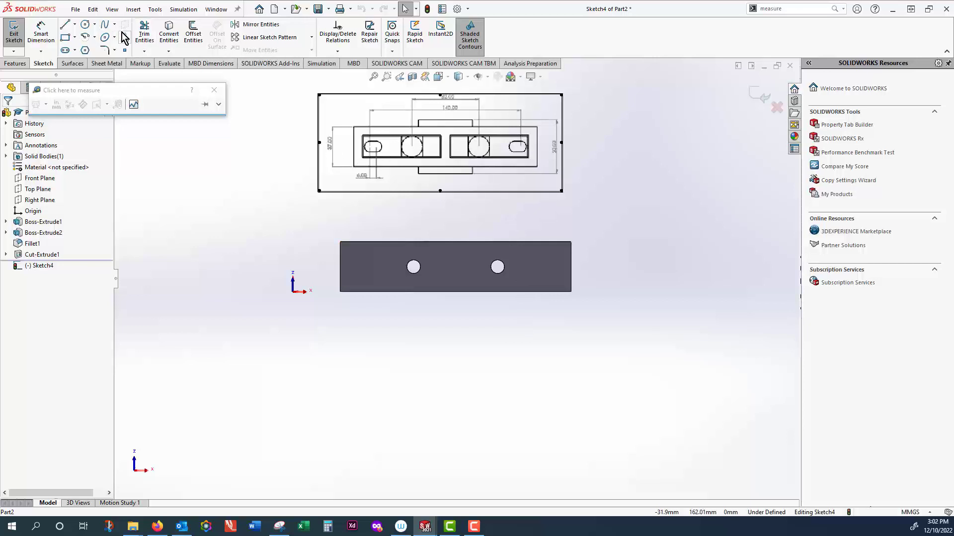
Draw a vertical centerline across the underside face between the midpoints of its two long edges.
click(74, 25)
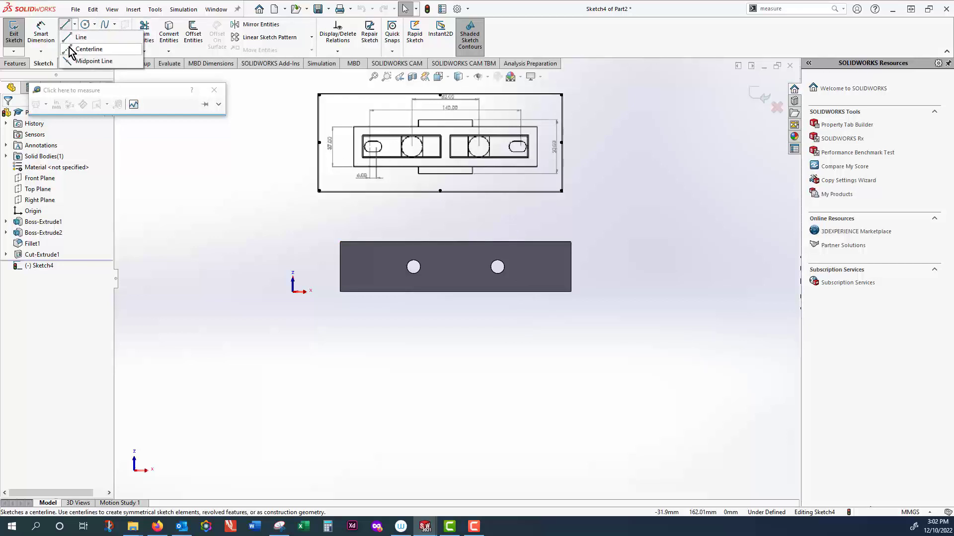
click(76, 46)
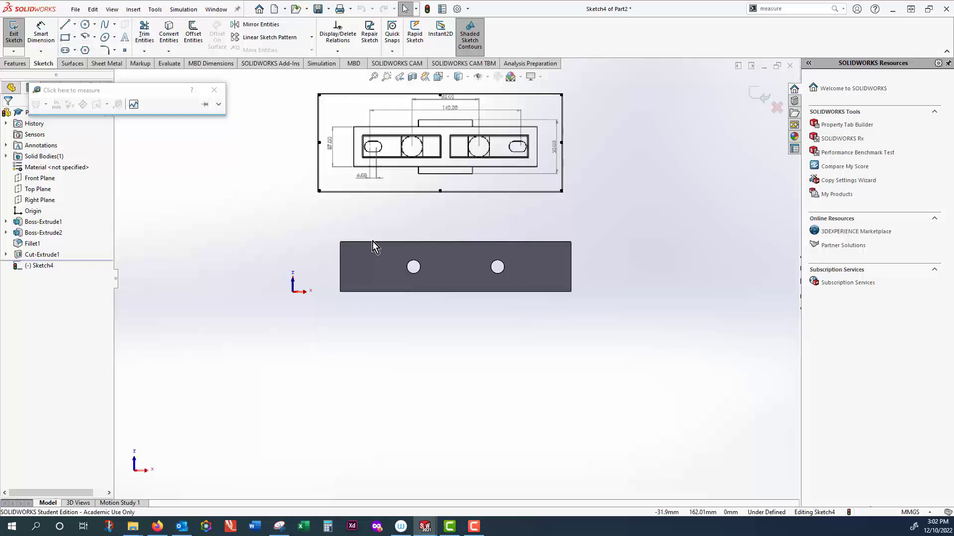
click(455, 241)
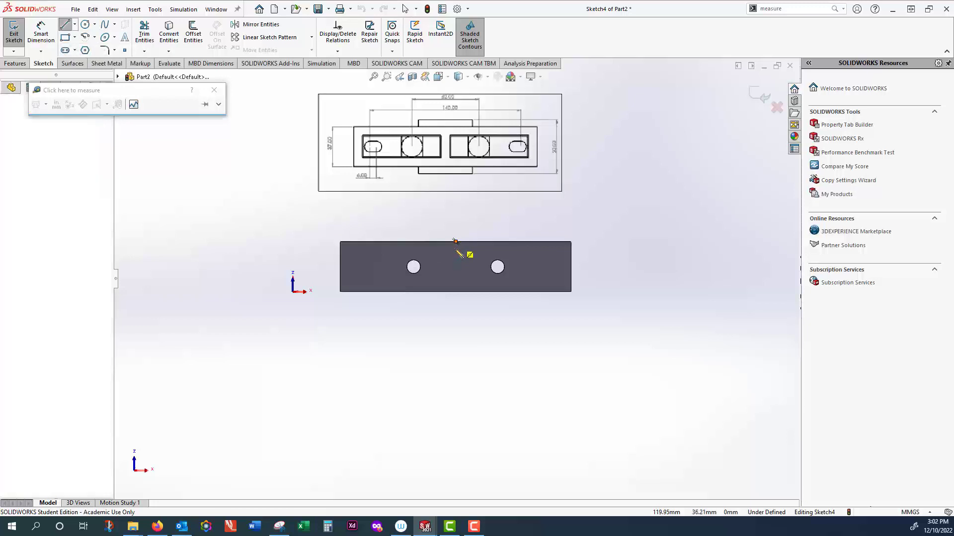
click(455, 292)
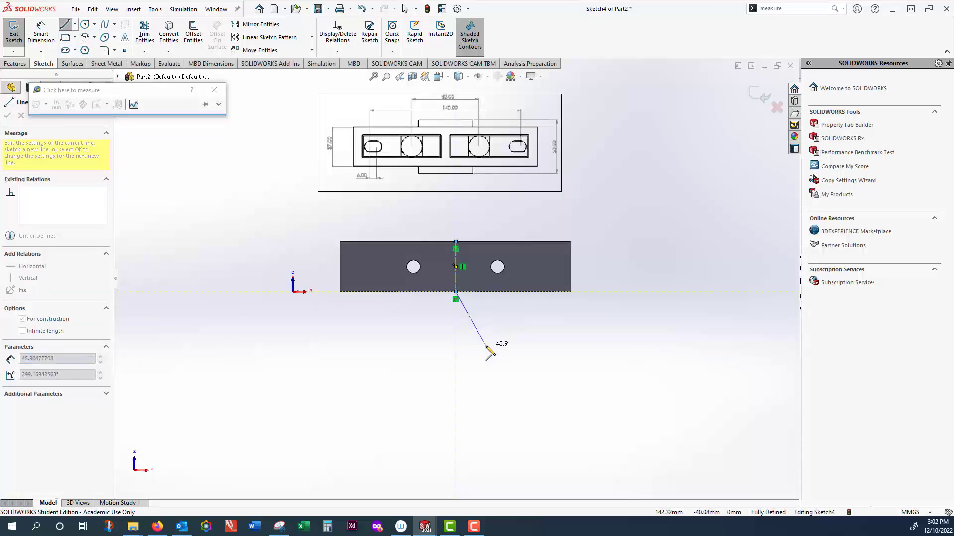
key(Escape)
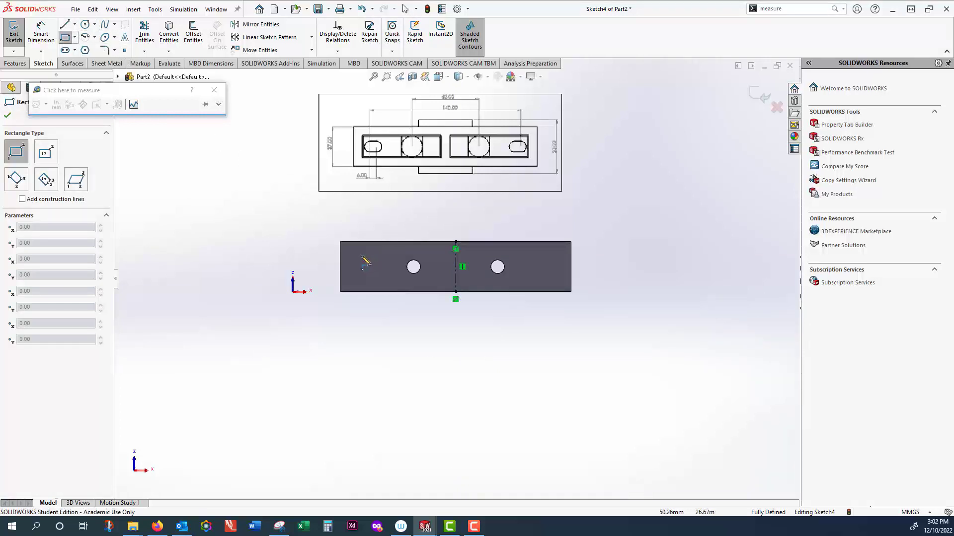
Sketch a corner rectangle about 58 mm long and 17 mm high around the left bolt hole.
click(362, 256)
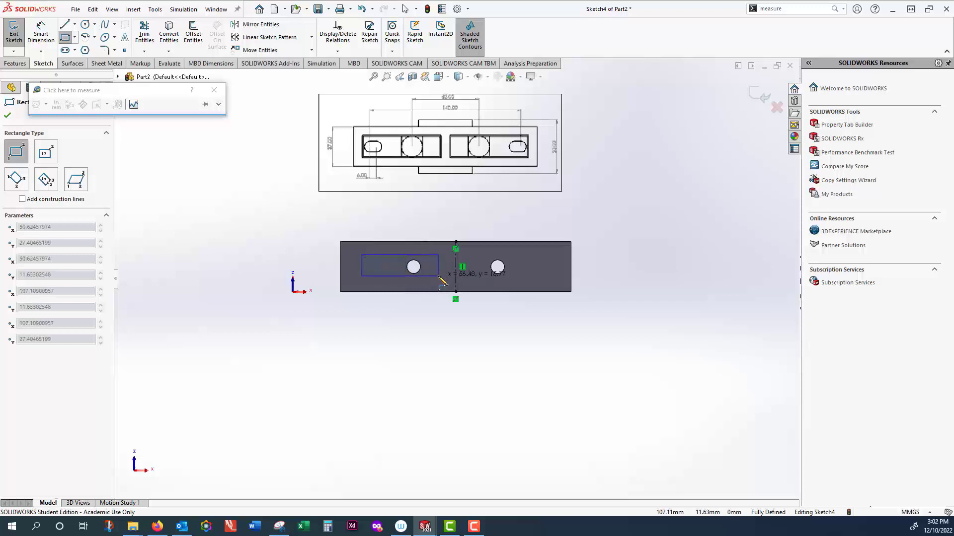
click(441, 277)
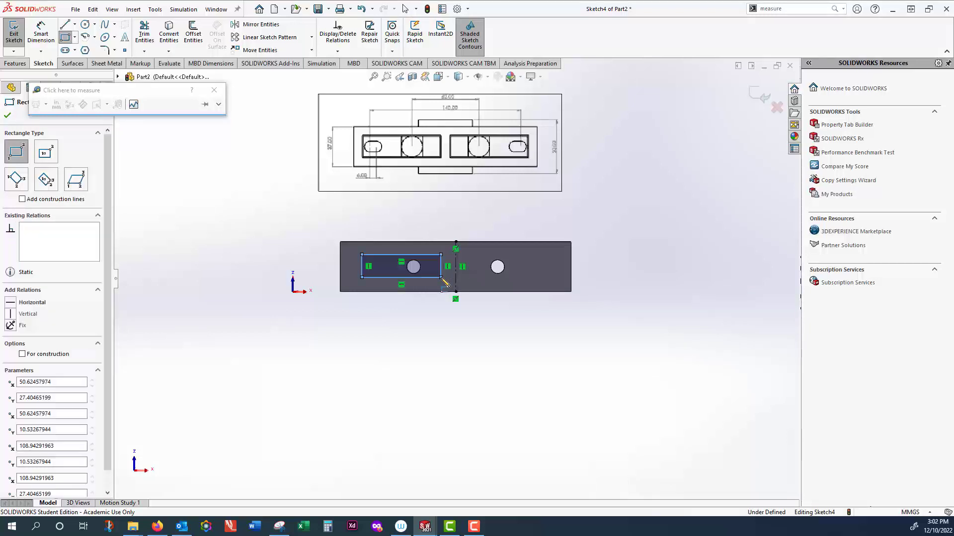
key(Escape)
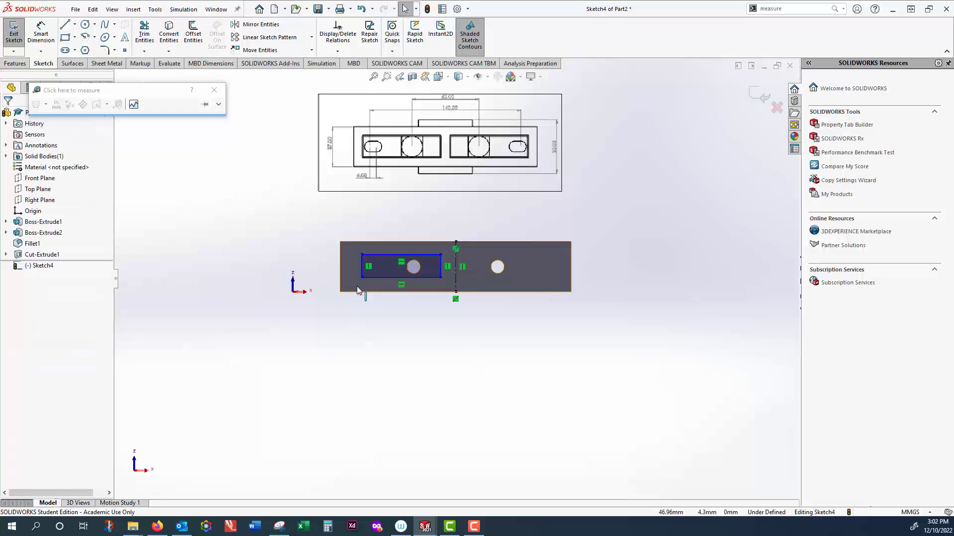
click(362, 264)
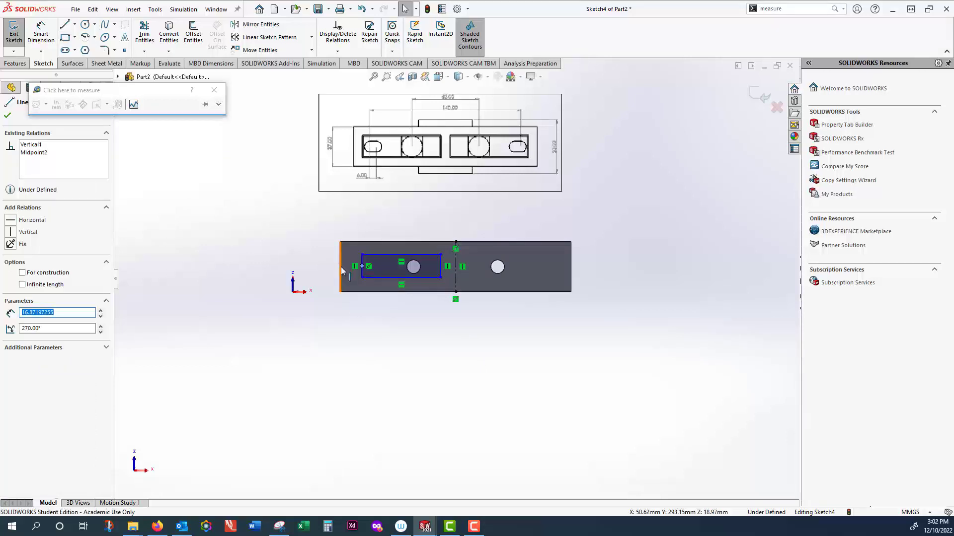
scroll(347, 270, down, 3)
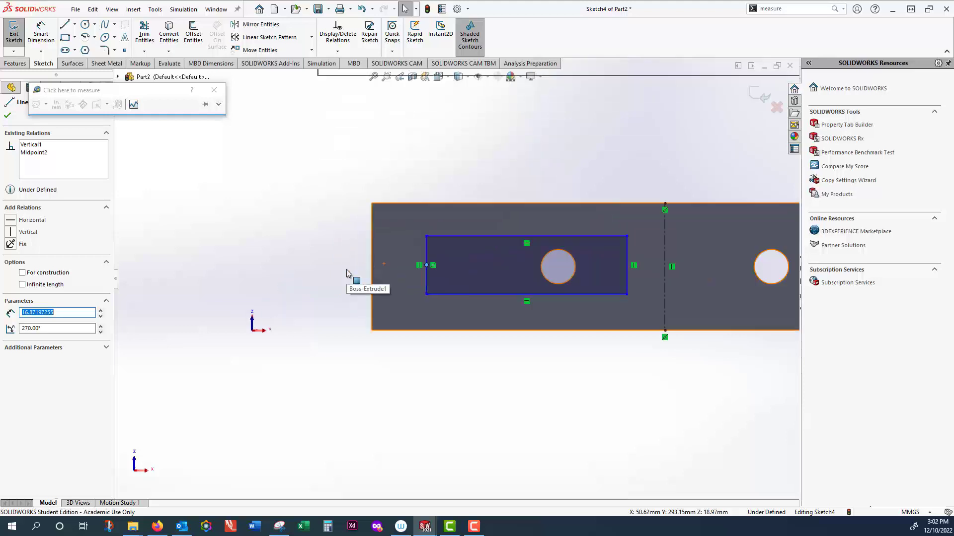
ctrl+click(371, 266)
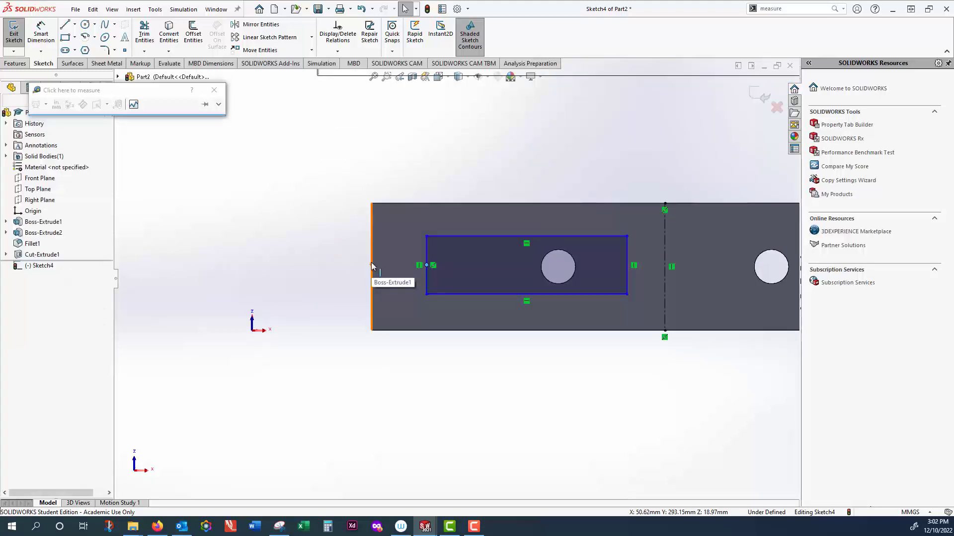
click(329, 285)
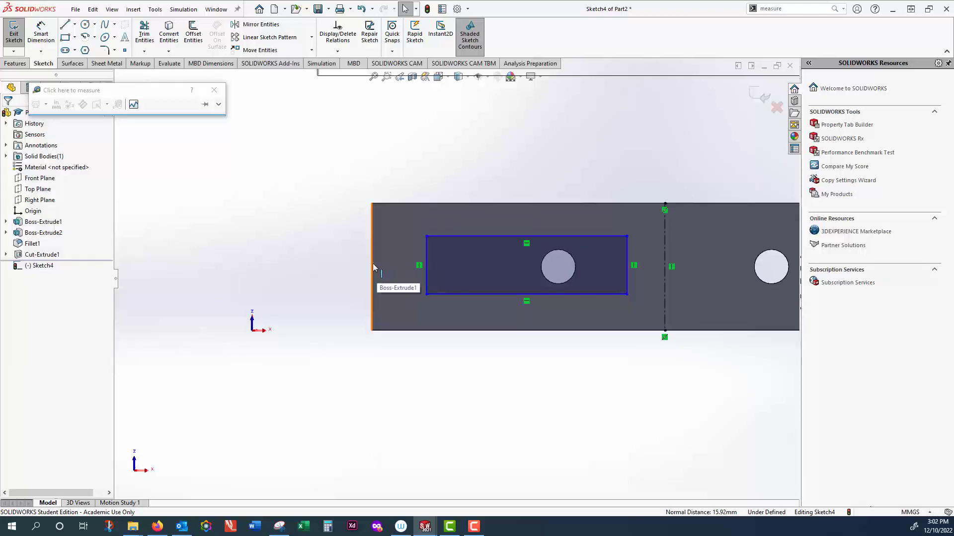
Convert the left short edge of the underside face into a sketch line.
scroll(372, 268, down, 4)
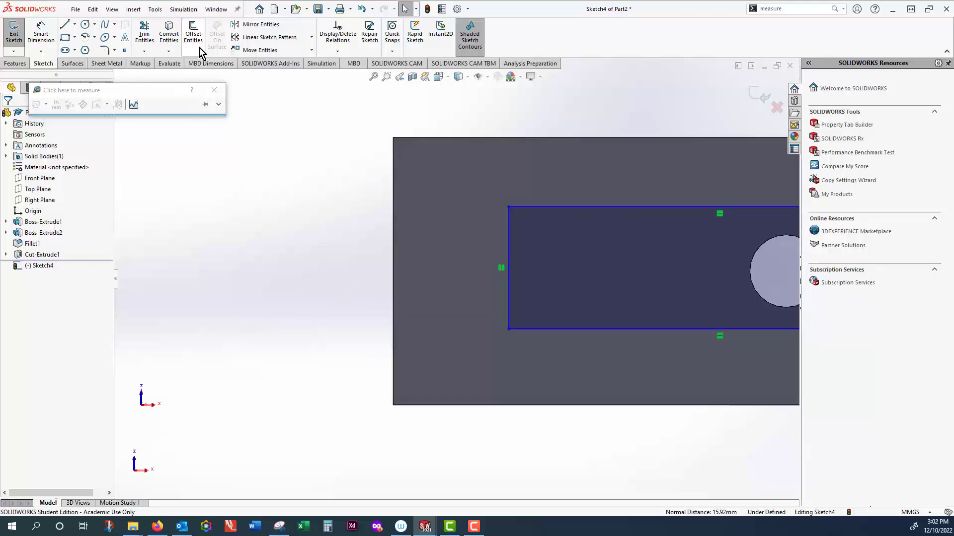
click(169, 36)
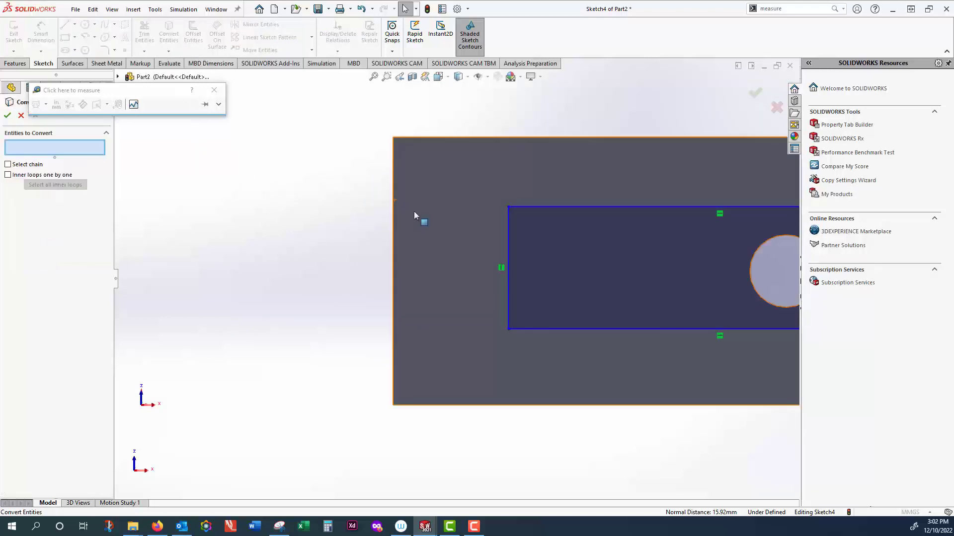
click(394, 237)
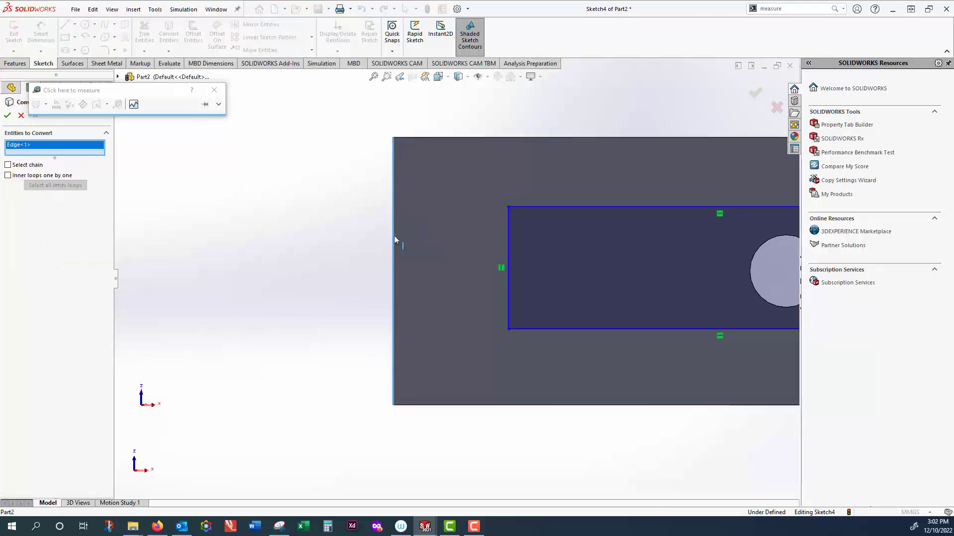
click(5, 117)
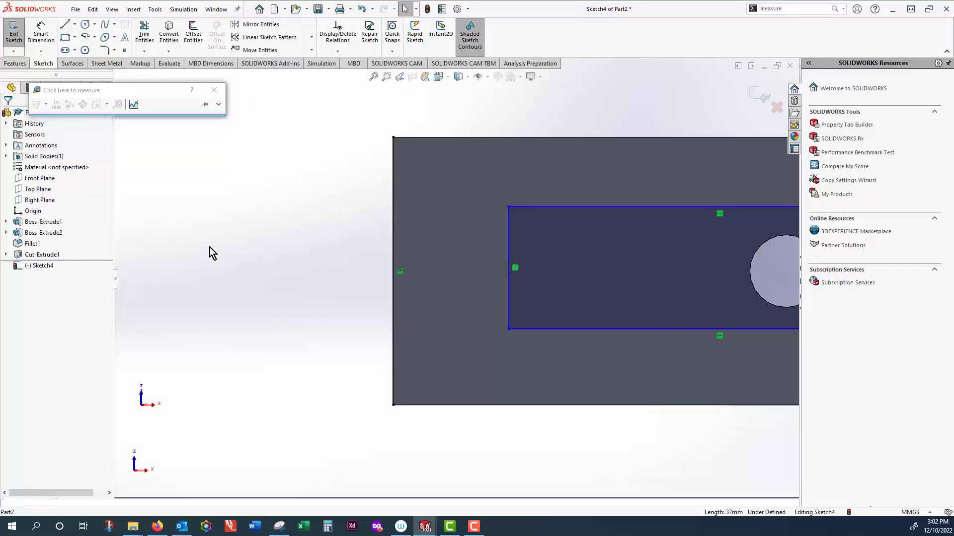
Add a horizontal relation between the midpoints of the converted edge line and the rectangle's left side.
click(393, 271)
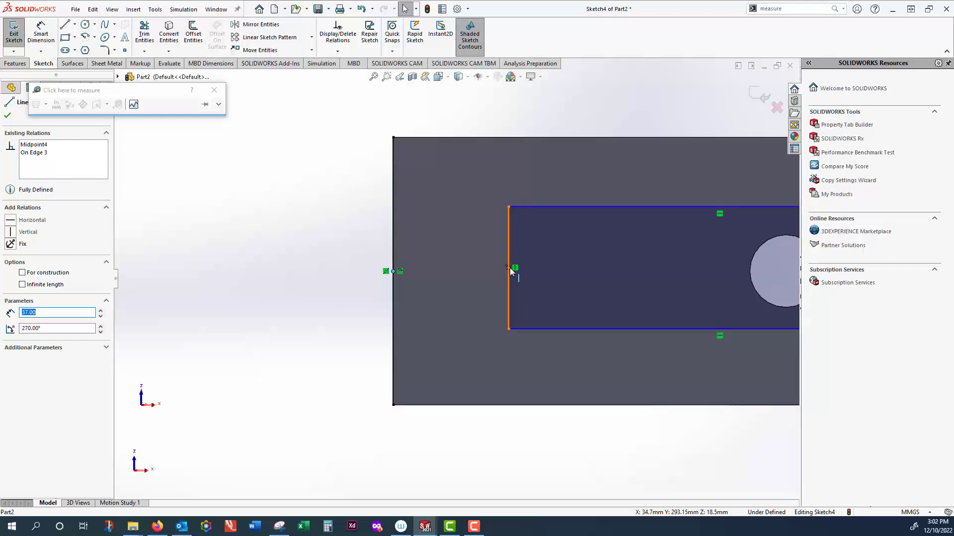
click(508, 267)
ctrl+click(400, 270)
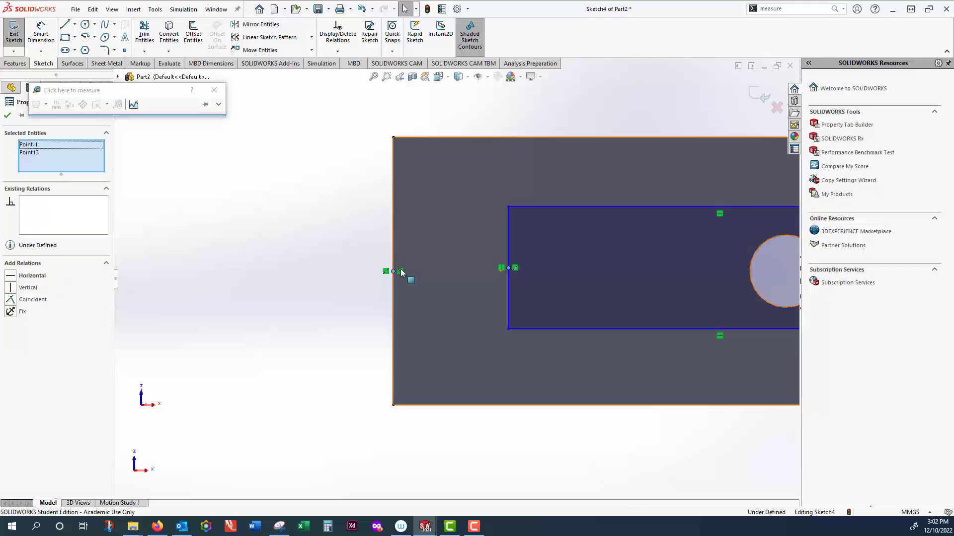
click(15, 274)
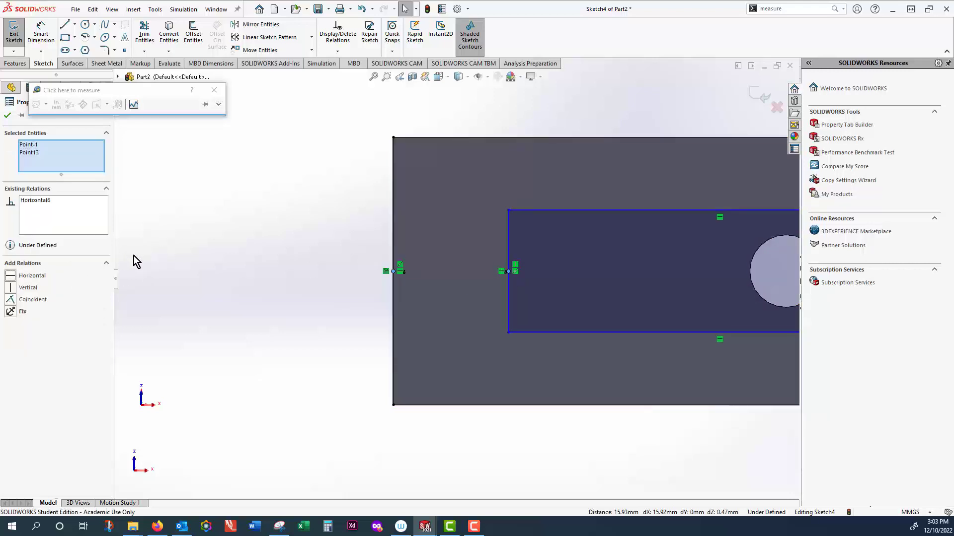
scroll(133, 255, up, 2)
click(8, 116)
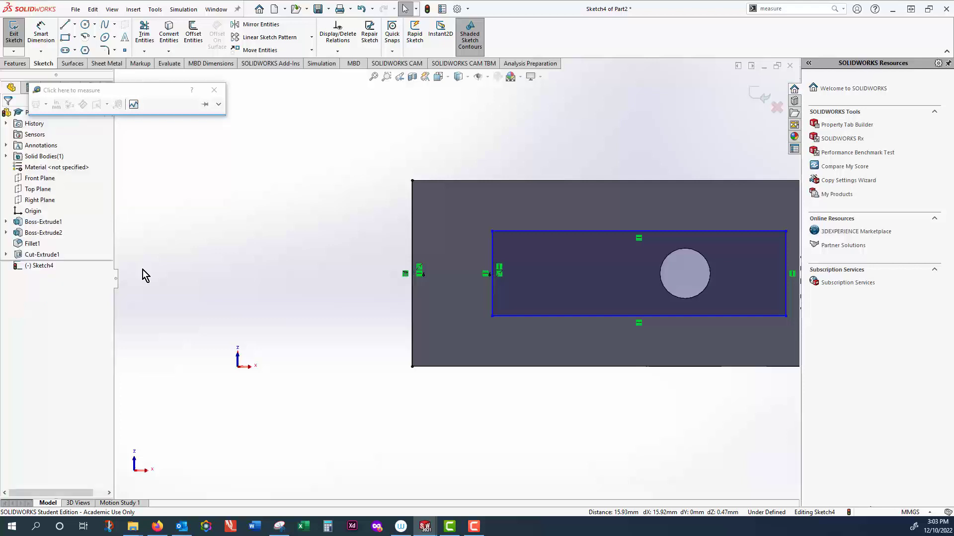
click(504, 266)
key(Delete)
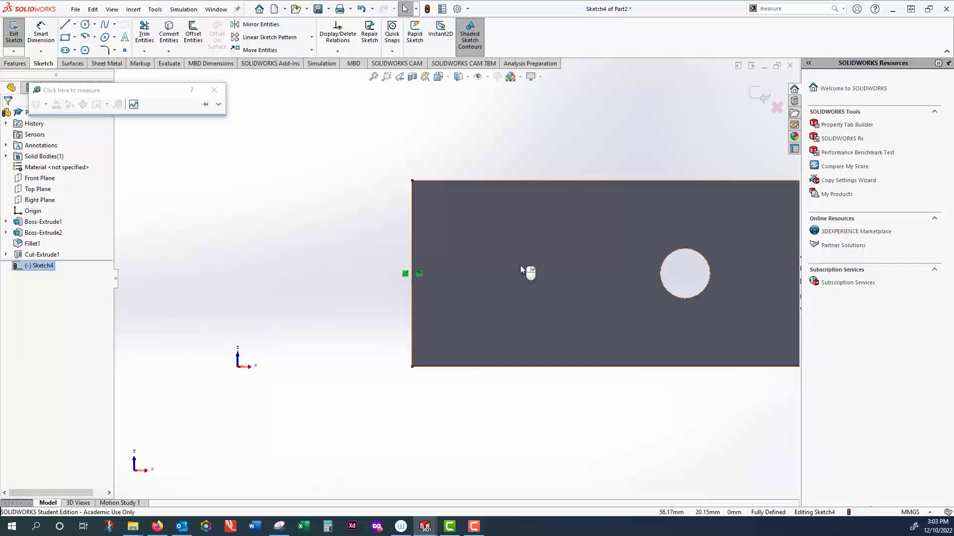
key(ctrl+z)
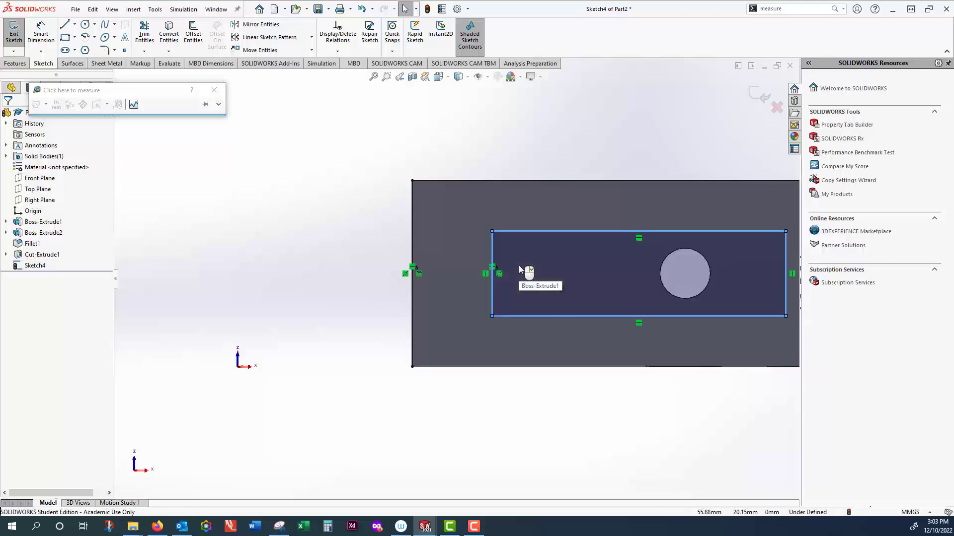
Remove the horizontal midpoint relation and delete the converted line on the left edge of the underside.
click(422, 275)
key(Escape)
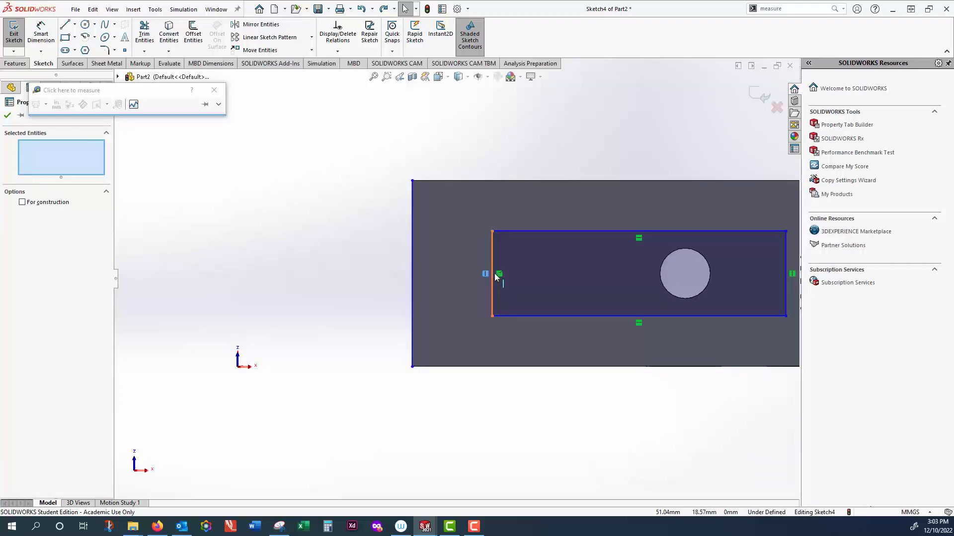
click(412, 273)
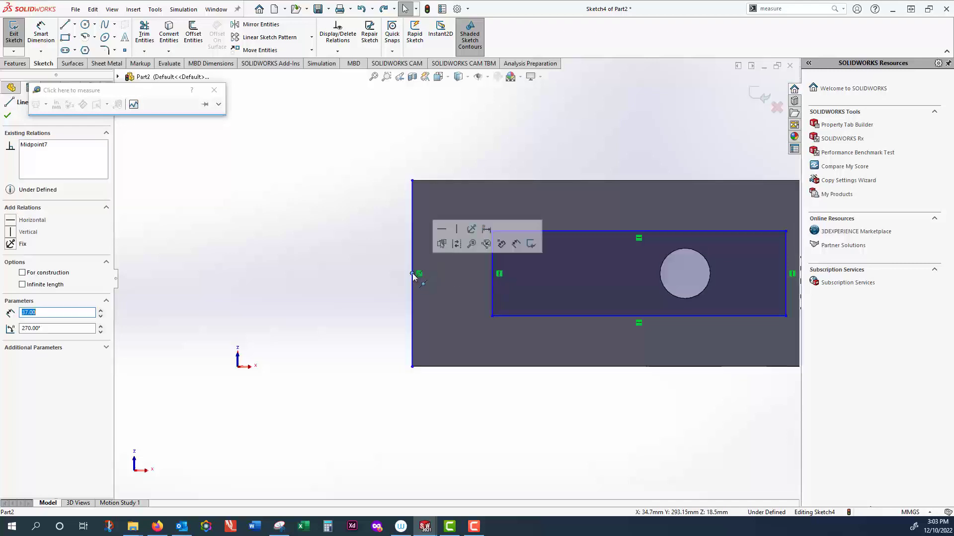
key(Delete)
click(542, 262)
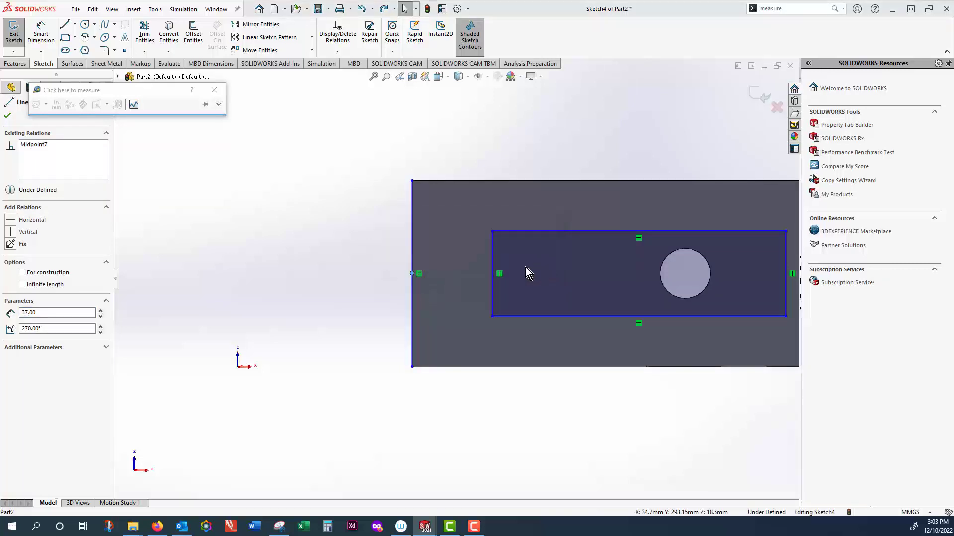
key(Escape)
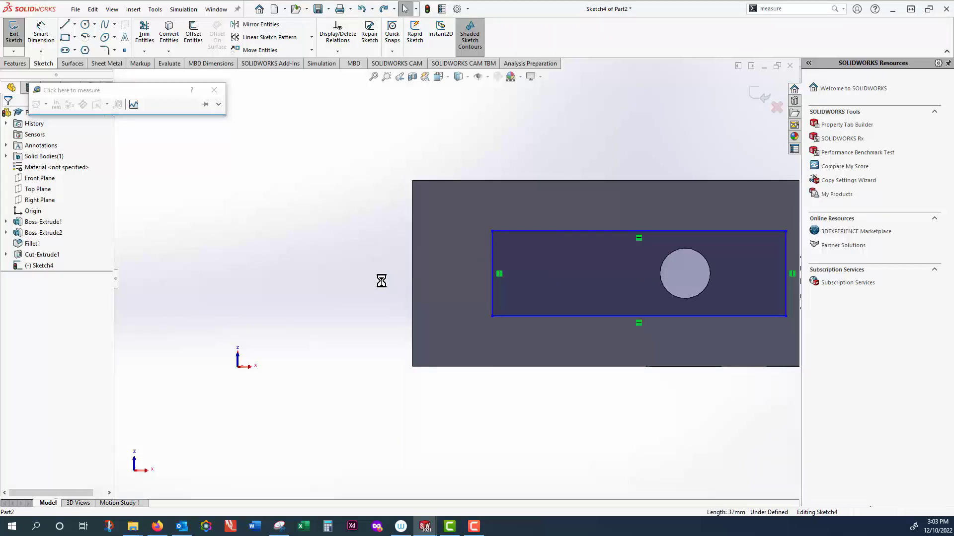
Try a horizontal slot about 13 mm between centers and 7 mm wide across the rectangle's left side, and undo it.
scroll(503, 286, up, 3)
scroll(501, 286, up, 3)
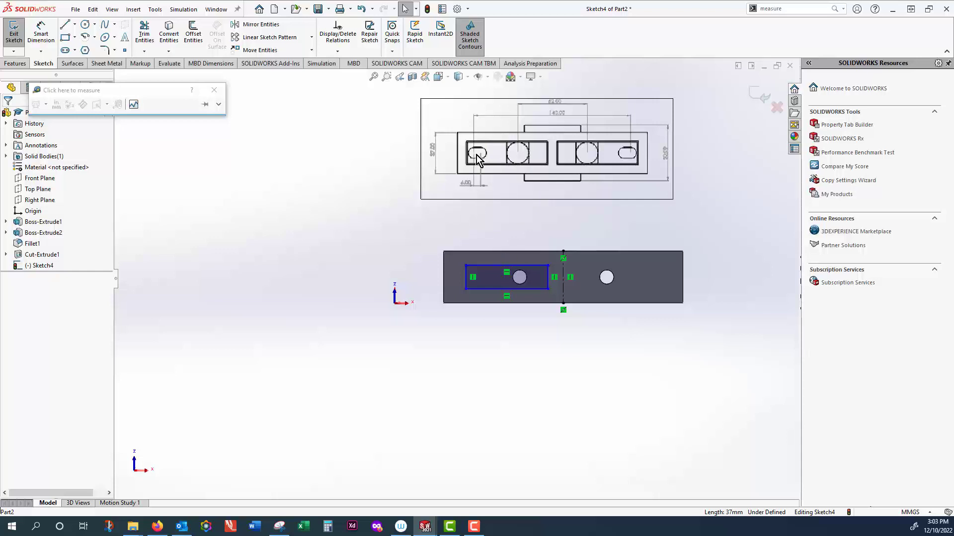
click(74, 51)
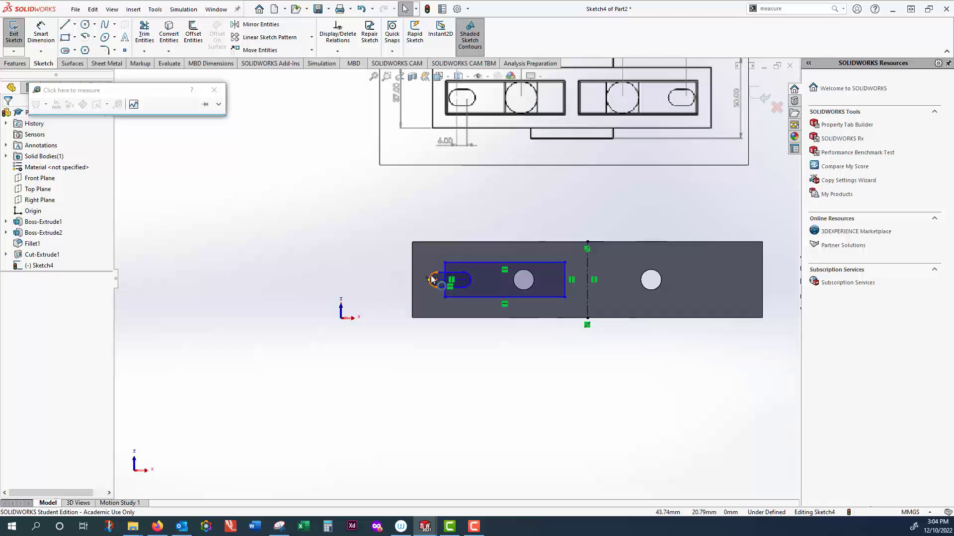
click(461, 272)
click(457, 273)
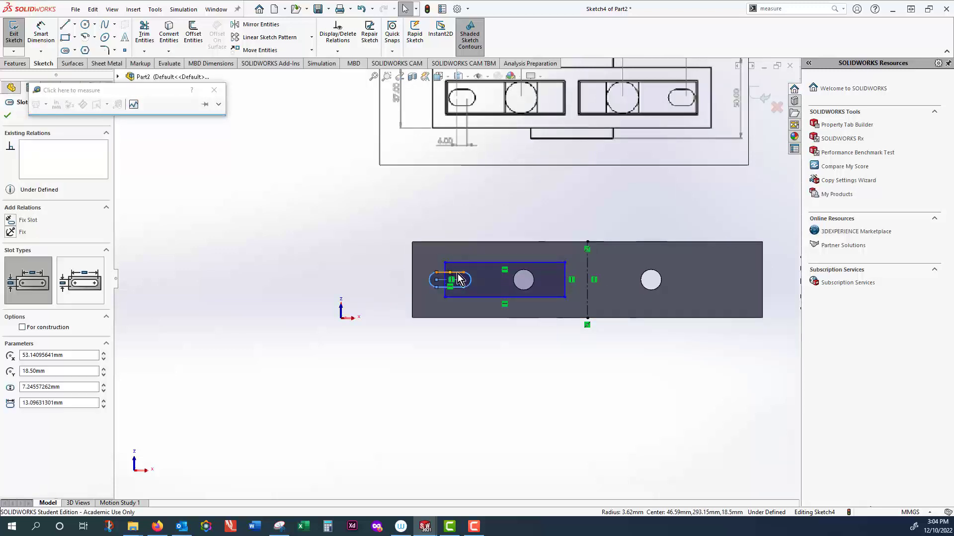
mouse_move(470, 280)
mouse_down()
mouse_move(491, 279)
mouse_move(472, 280)
mouse_up()
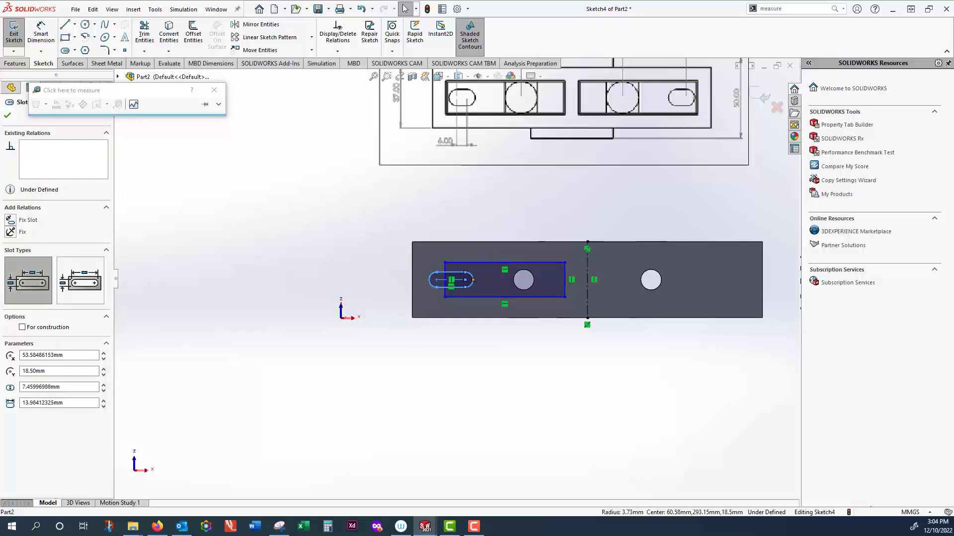
key(ctrl+z)
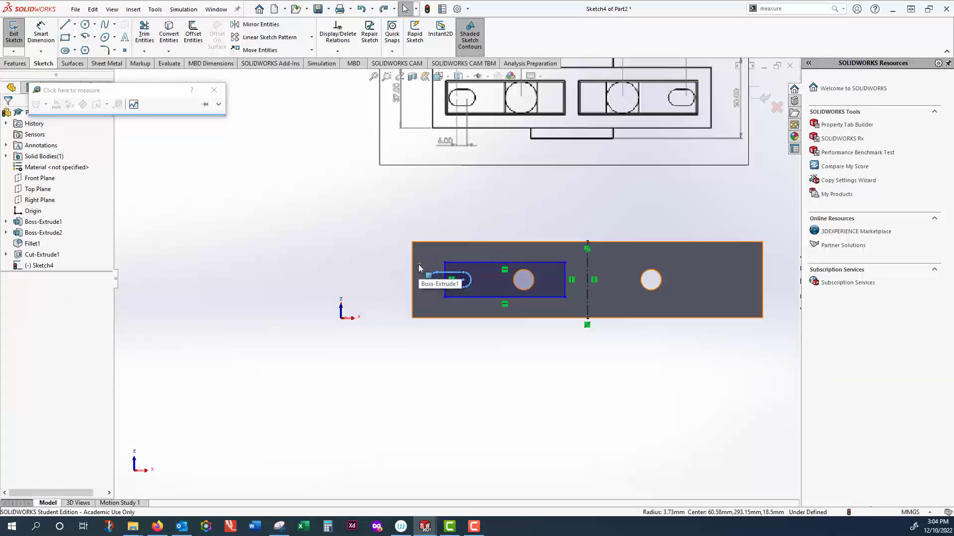
key(ctrl+z)
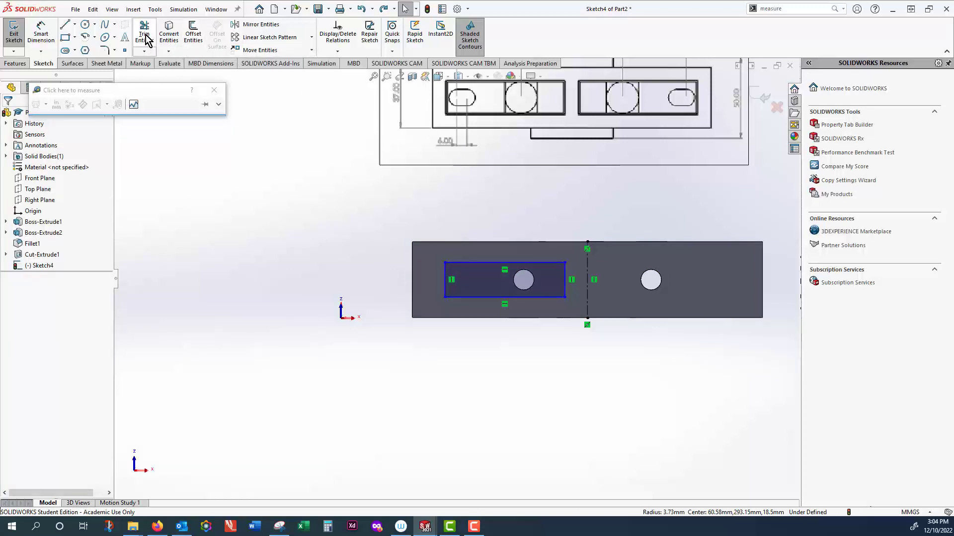
Sketch a horizontal centerpoint slot about 12 mm between centers and 7 mm wide, and move it inside the rectangle's left end.
click(67, 51)
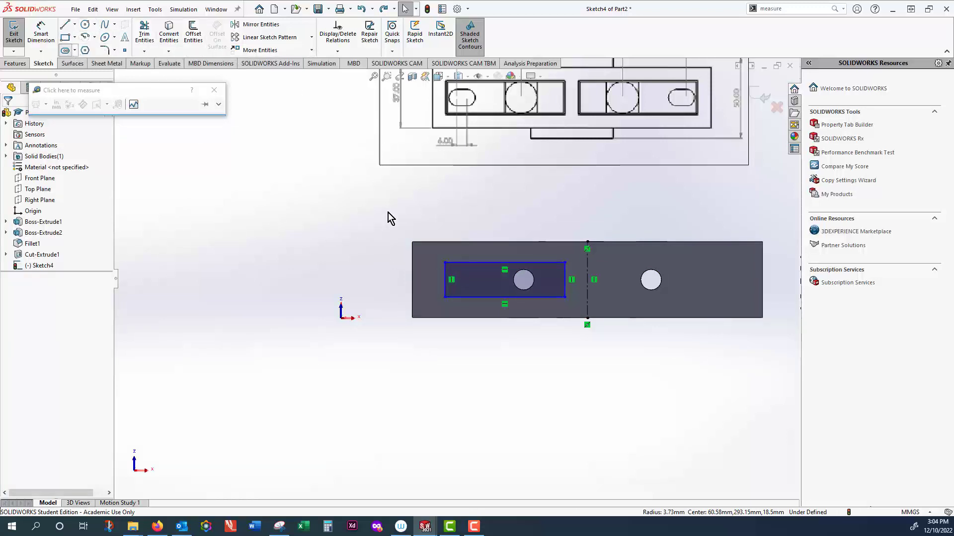
click(463, 281)
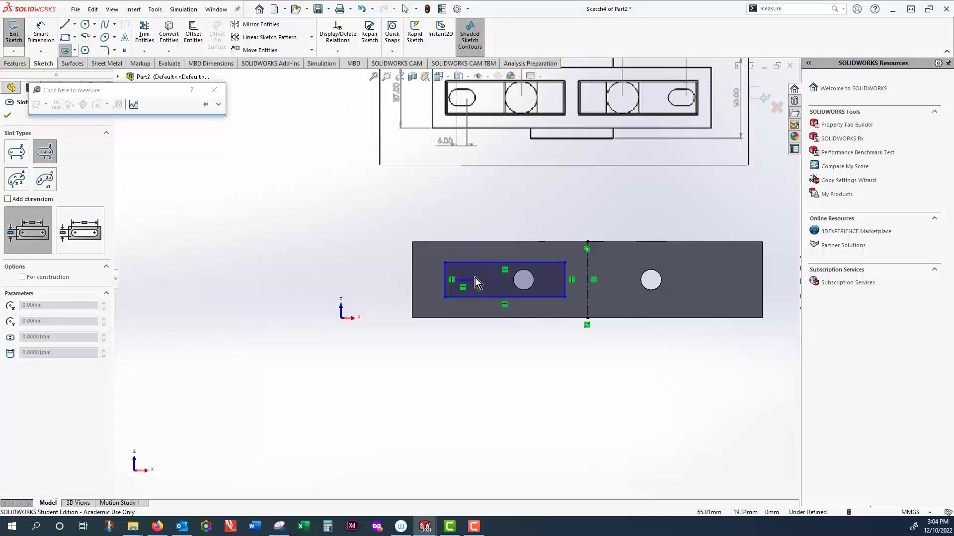
click(475, 275)
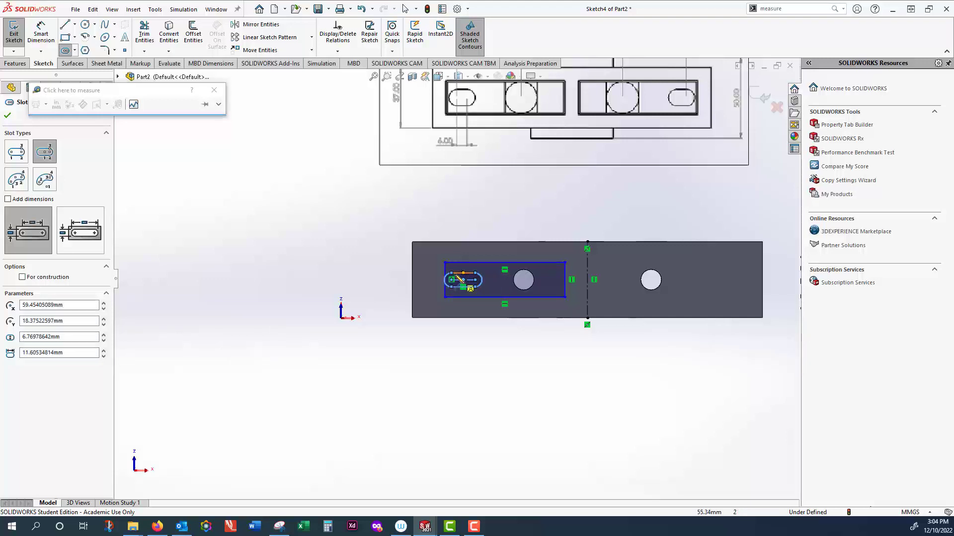
key(Escape)
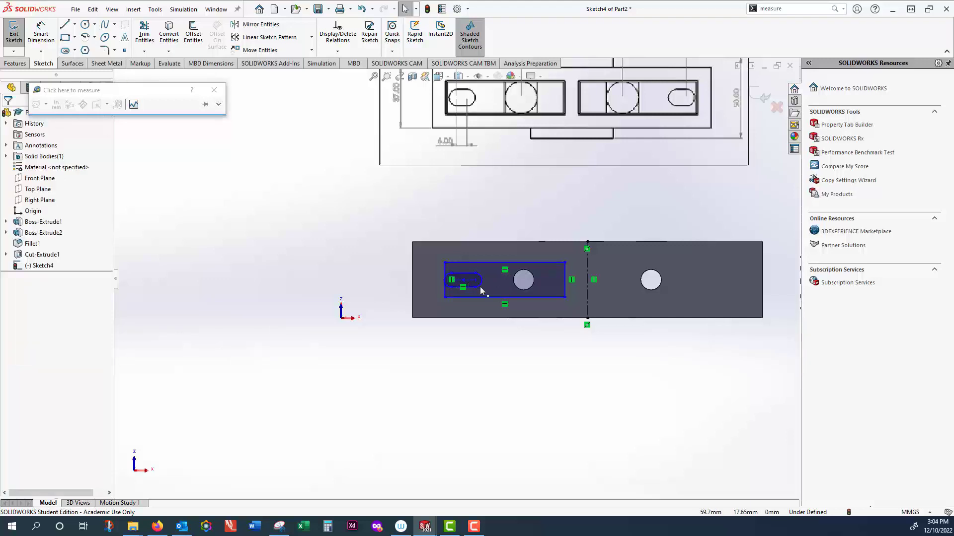
drag(427, 268, 480, 288)
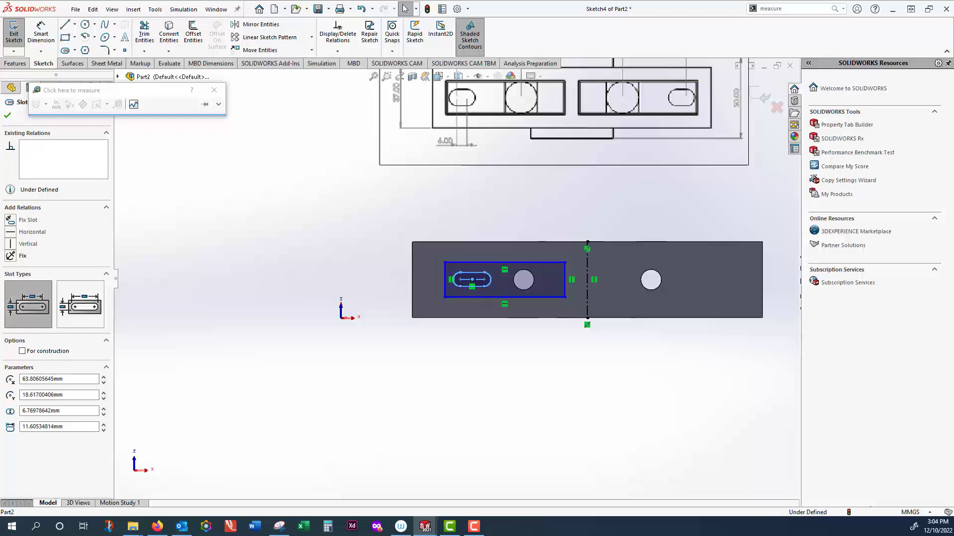
click(358, 244)
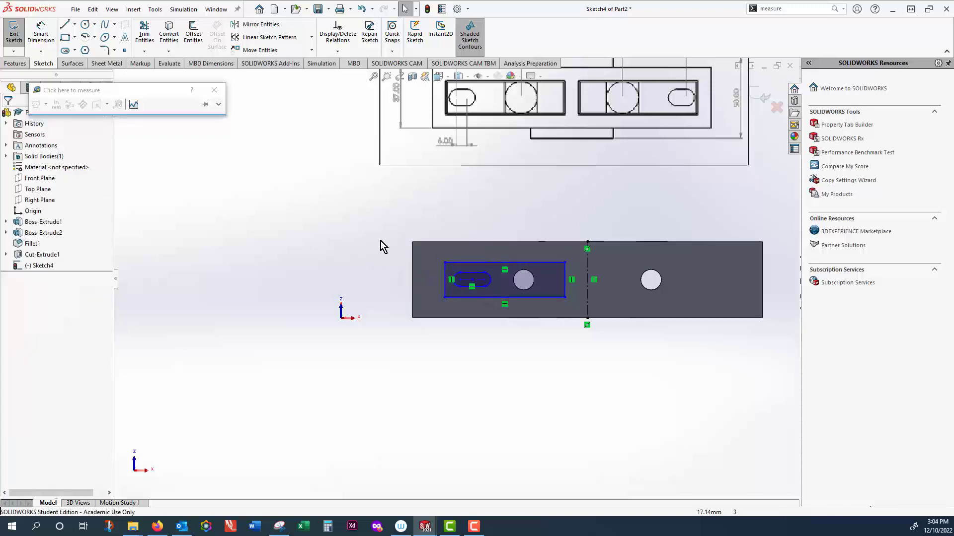
Dimension the slot's center-to-center distance as 6 mm.
scroll(486, 267, down, 3)
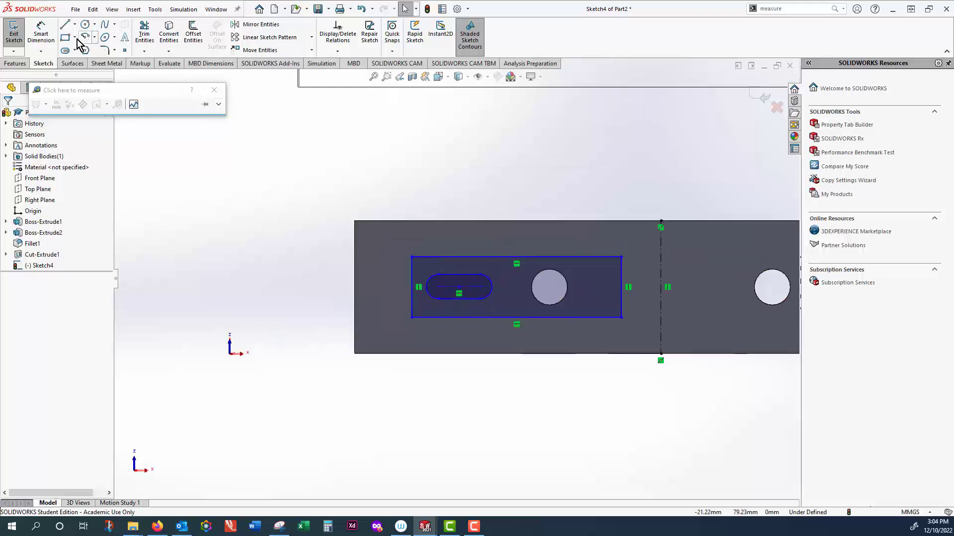
click(40, 32)
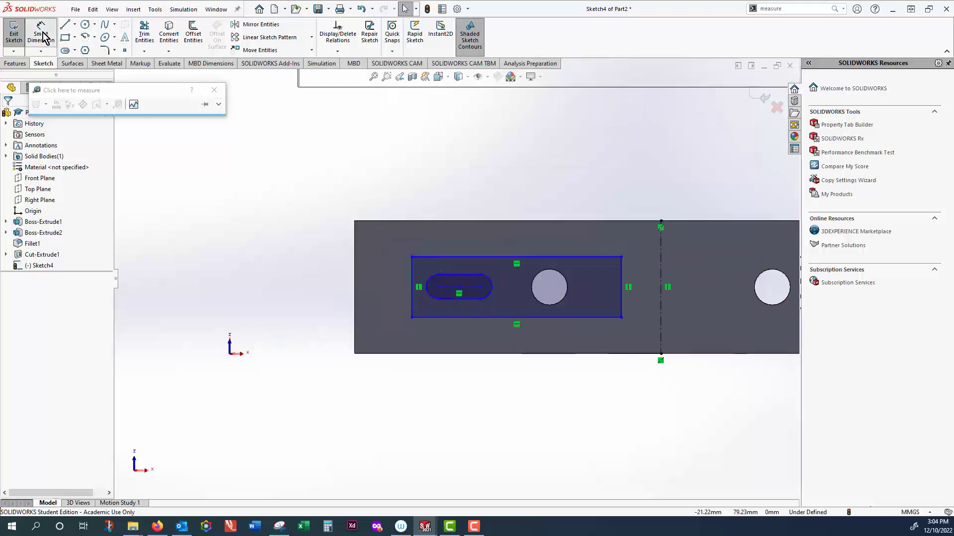
click(439, 287)
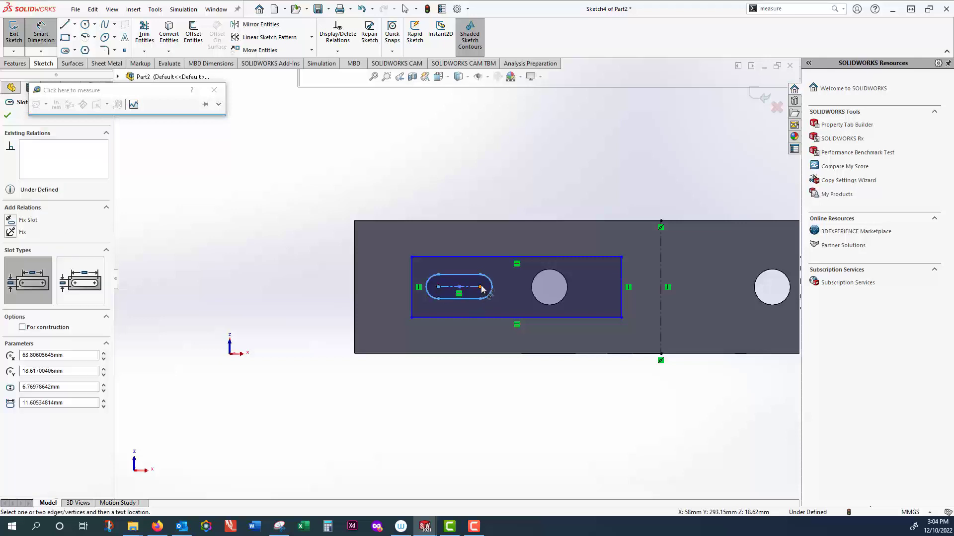
click(480, 287)
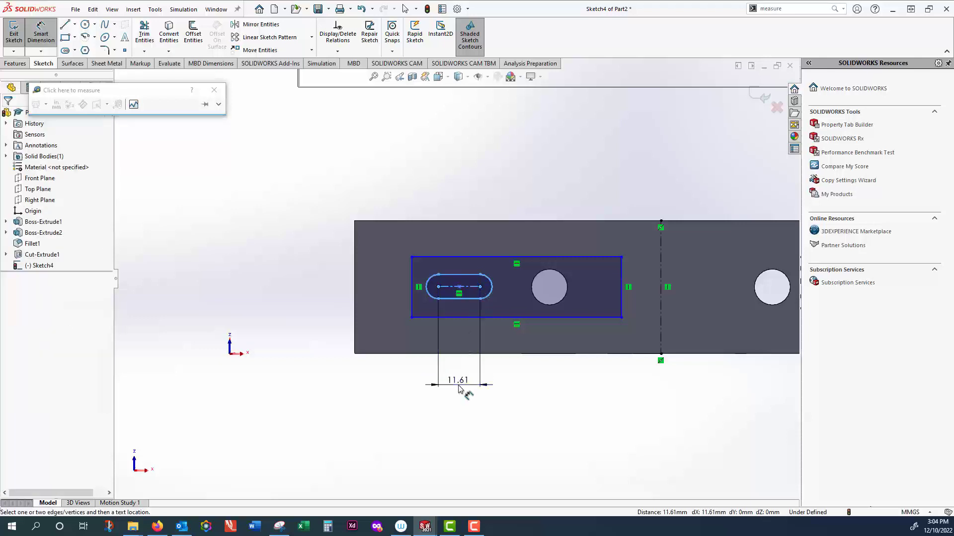
click(459, 390)
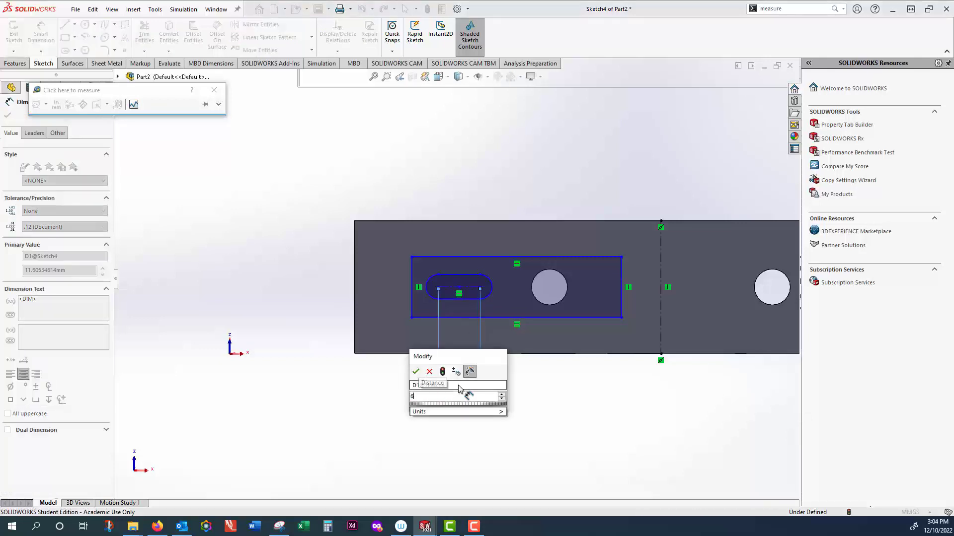
key(Return)
text(6)
key(Return)
Dimension the slot's left arc center at 70 mm from the vertical centerline.
key(f)
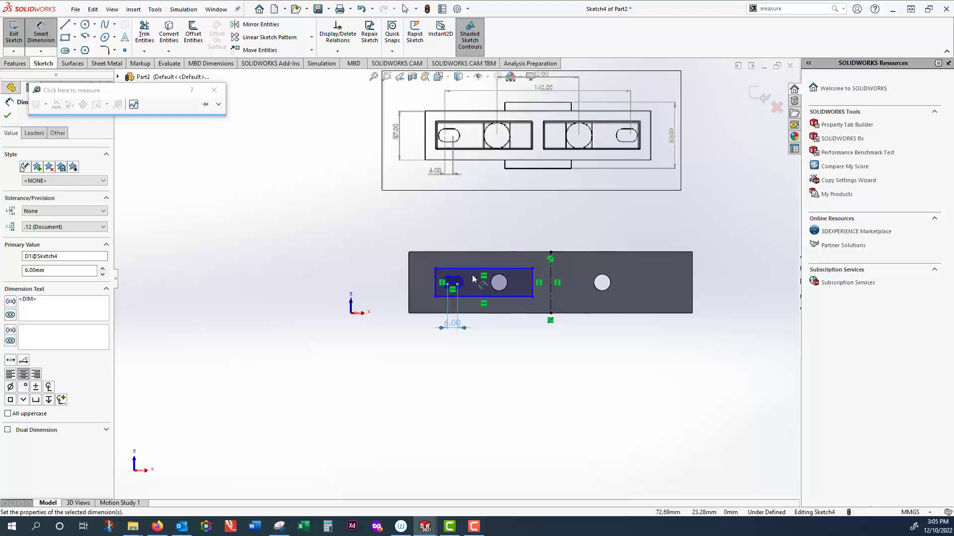
scroll(473, 279, down, 2)
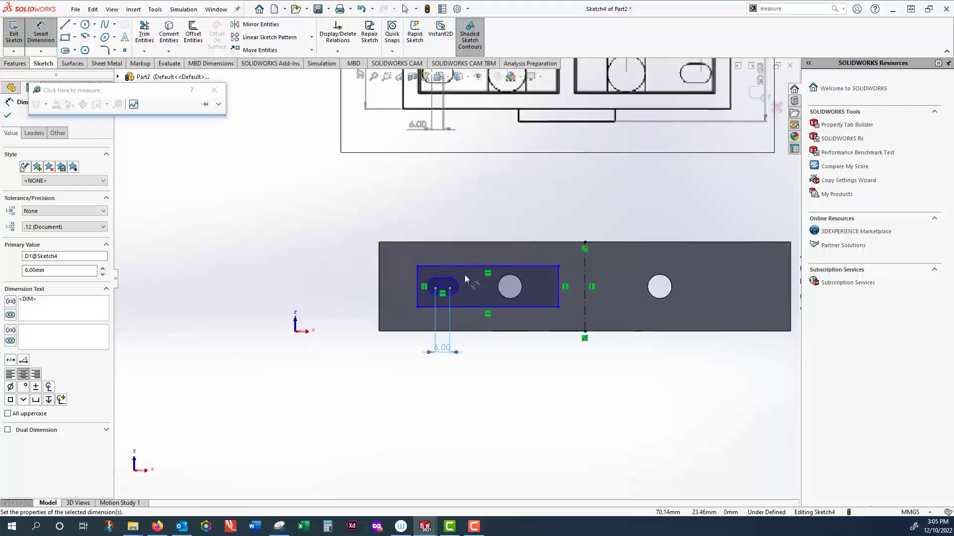
click(435, 287)
click(584, 292)
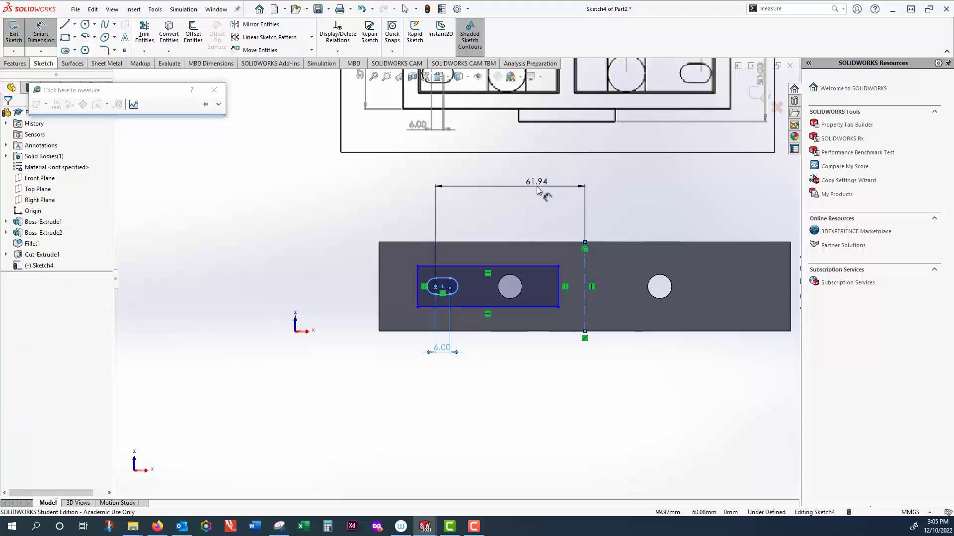
click(538, 190)
key(Return)
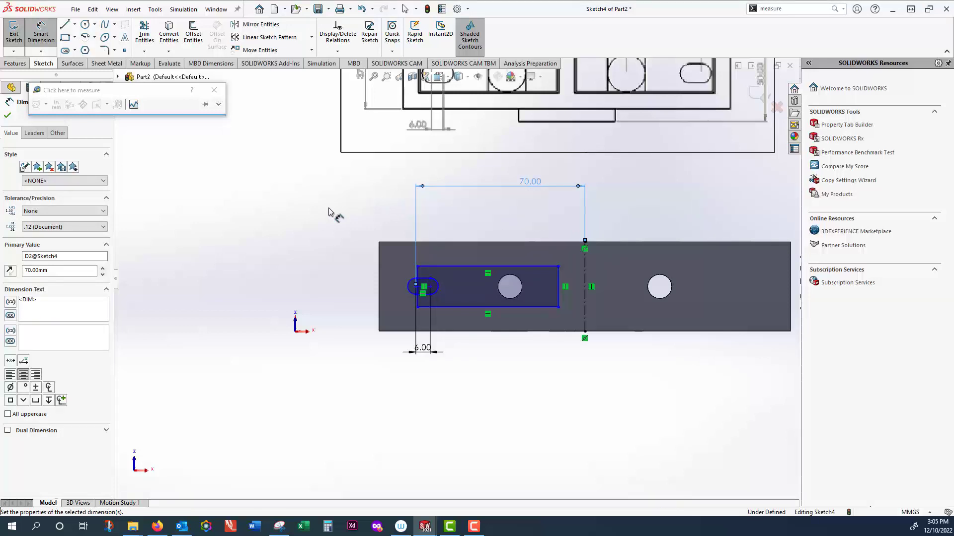
Finish dimensioning and move the sketched rectangle's left edge outward past the slot's left end.
click(364, 251)
key(Escape)
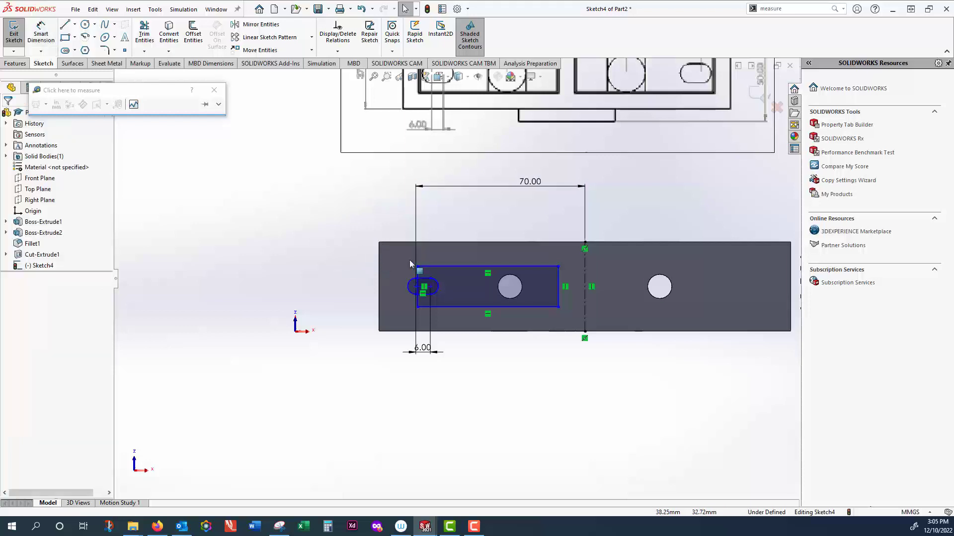
drag(417, 278, 399, 283)
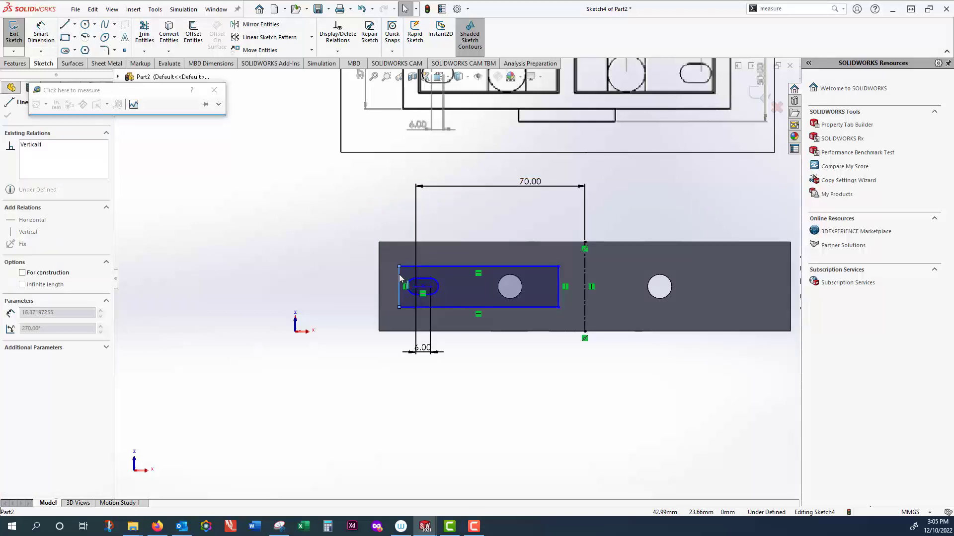
click(344, 254)
Stretch the rectangle's upper and lower edges outward to make it taller around the slot and bolt hole.
scroll(434, 287, down, 2)
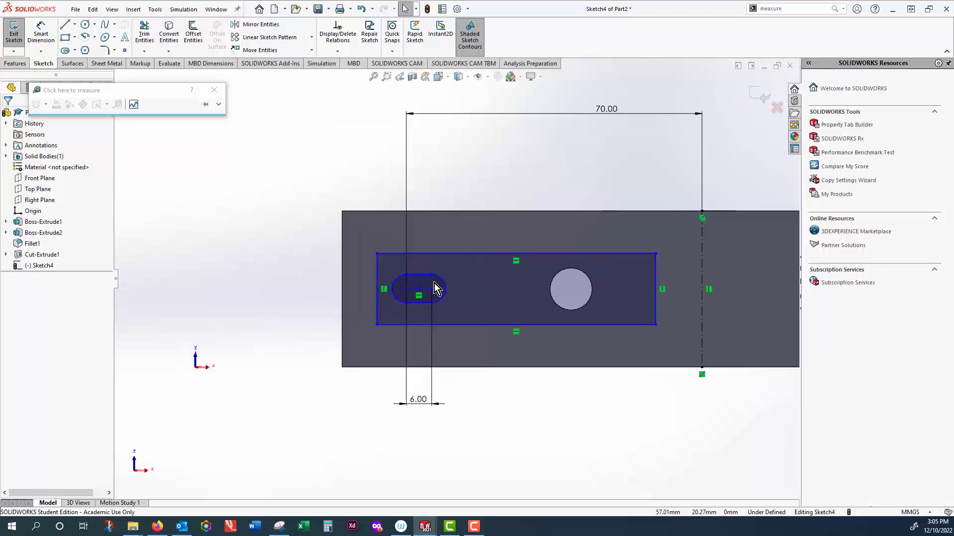
scroll(435, 284, up, 5)
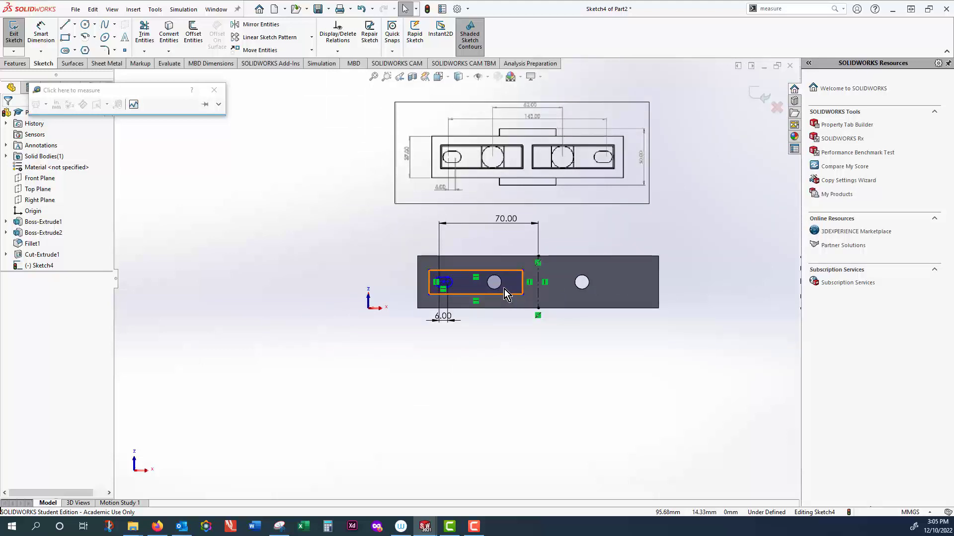
scroll(504, 289, down, 2)
click(499, 262)
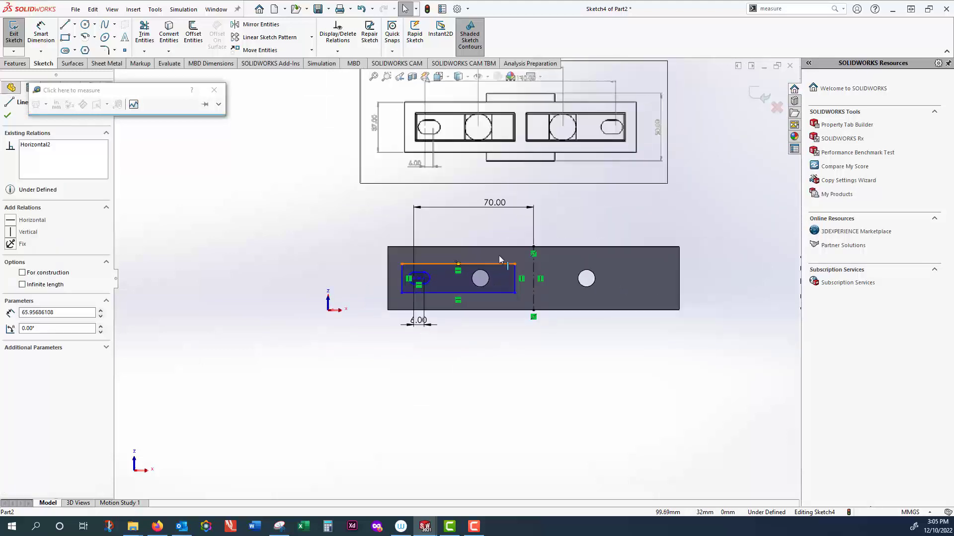
drag(499, 257, 499, 265)
click(501, 293)
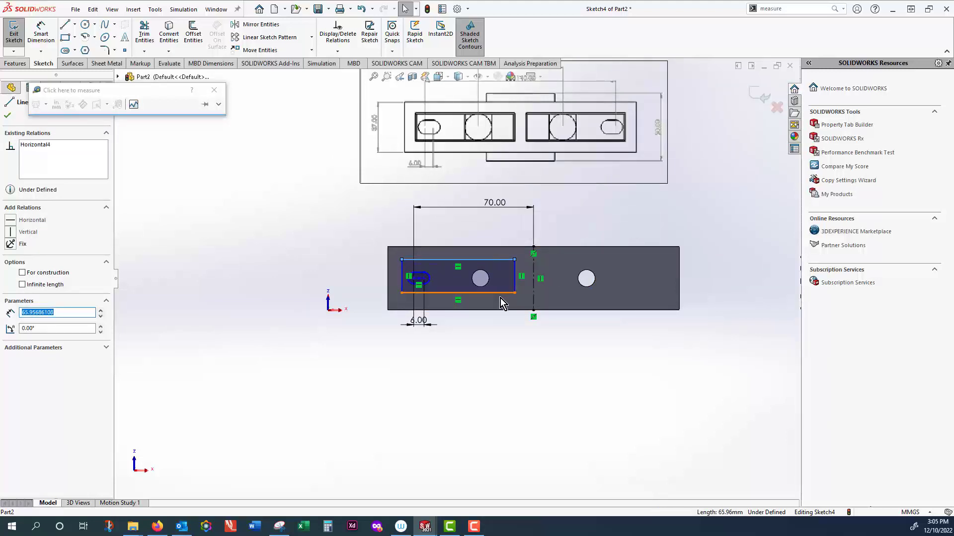
drag(499, 303, 499, 302)
scroll(407, 282, down, 4)
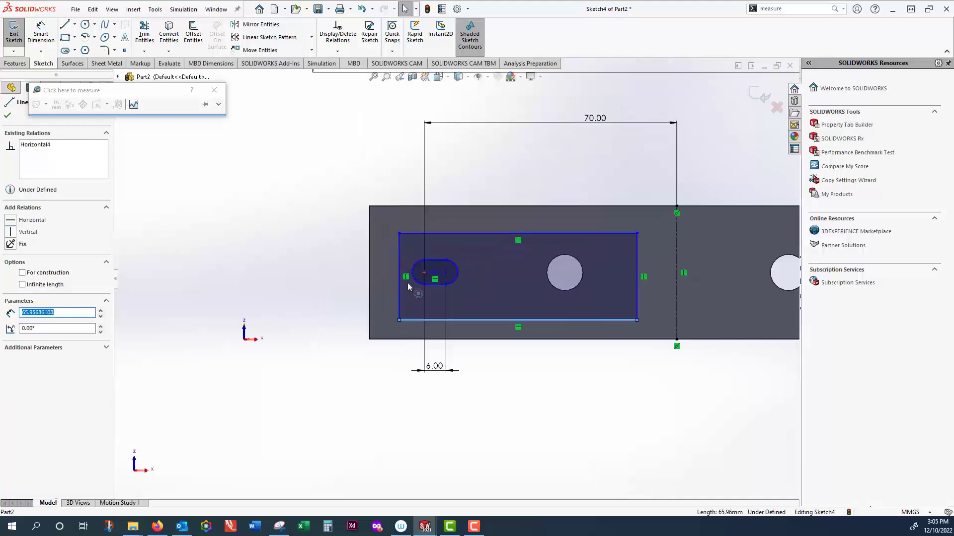
click(366, 273)
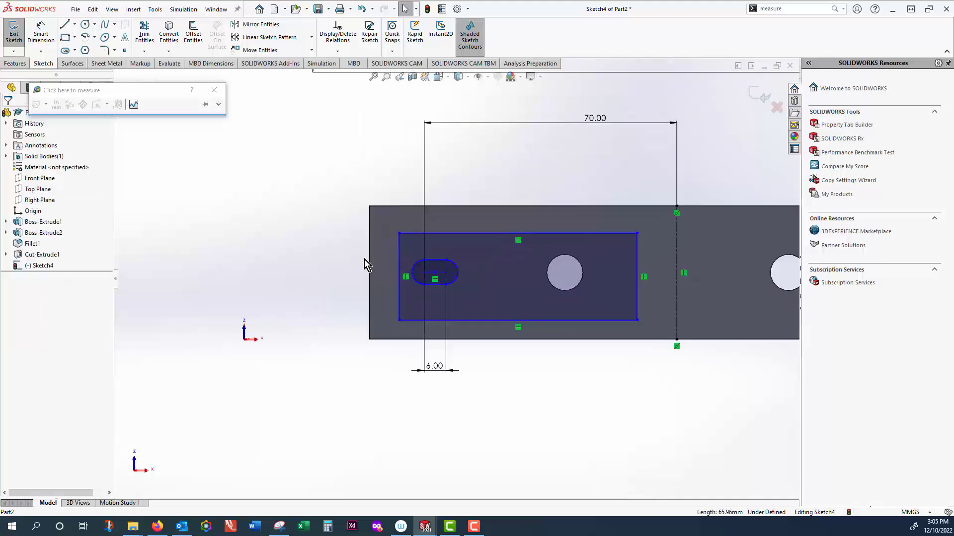
Add a Horizontal relation between the midpoint of the rectangle's left edge and the middle point on the vertical centerline.
click(400, 277)
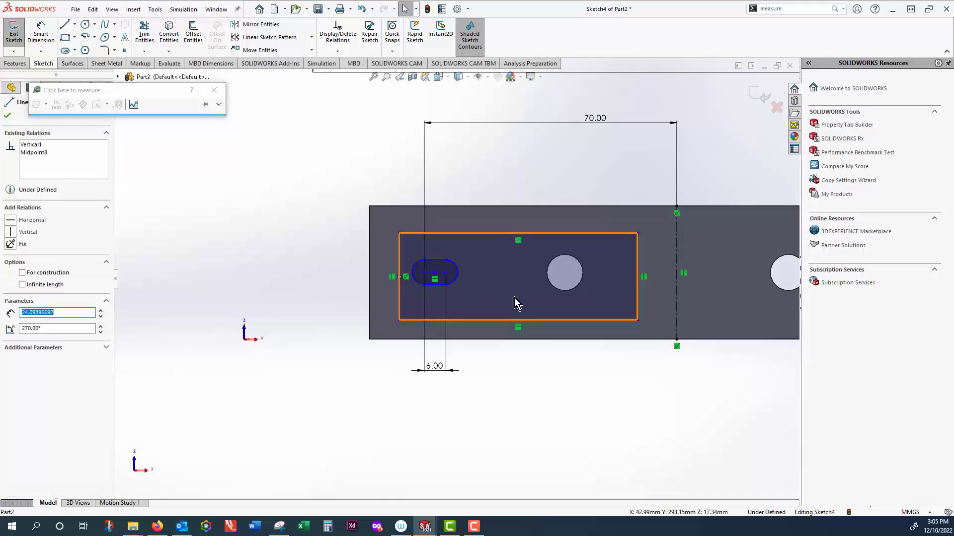
ctrl+click(676, 272)
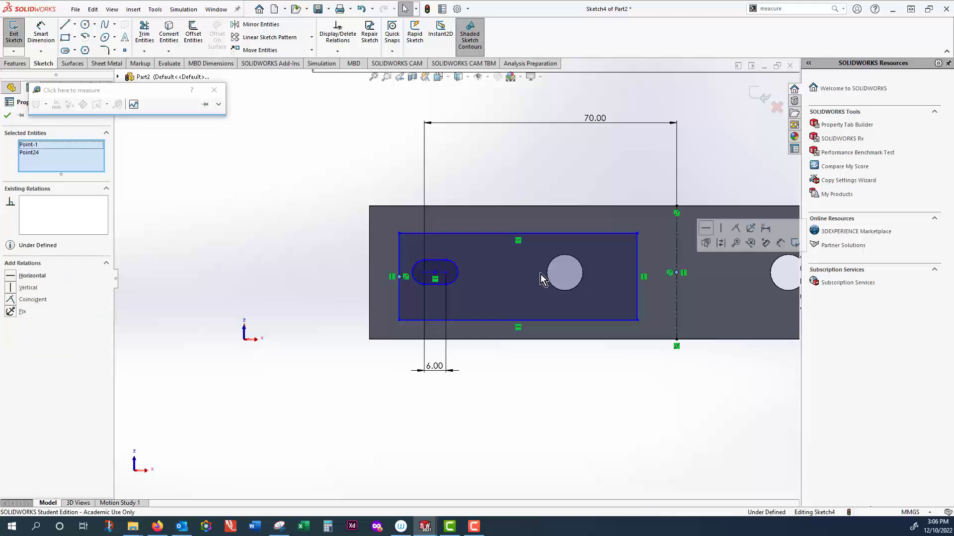
click(14, 279)
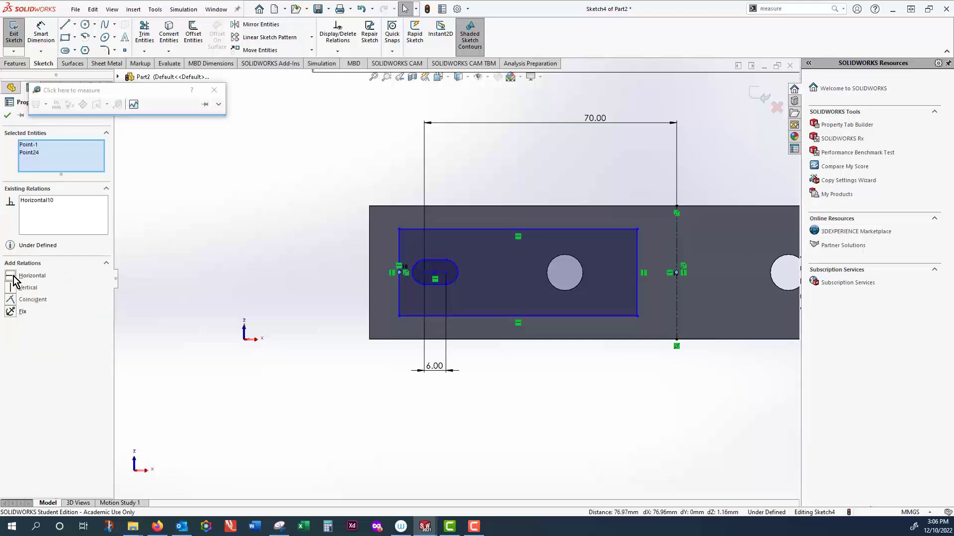
click(272, 432)
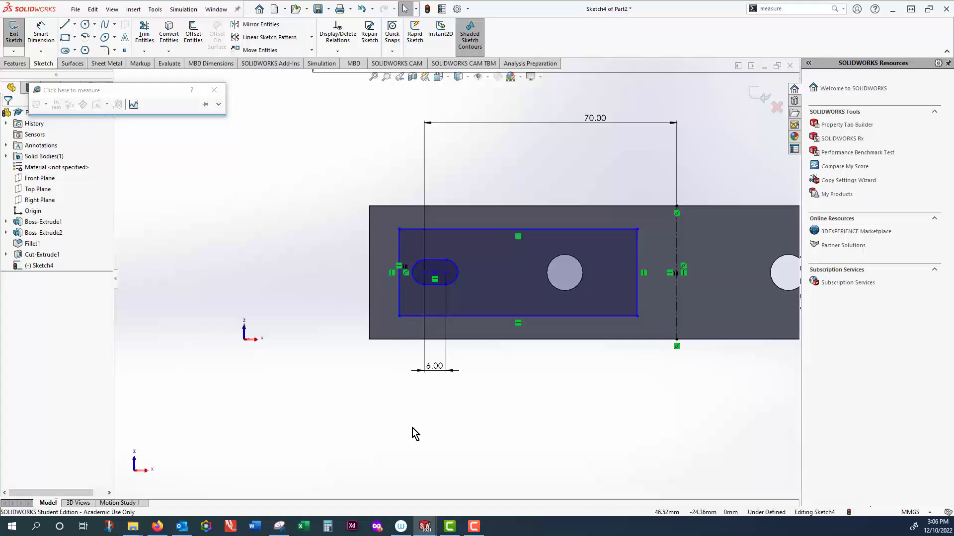
Mirror the rectangle and slot about the vertical centerline onto the other half of the base.
scroll(439, 415, up, 3)
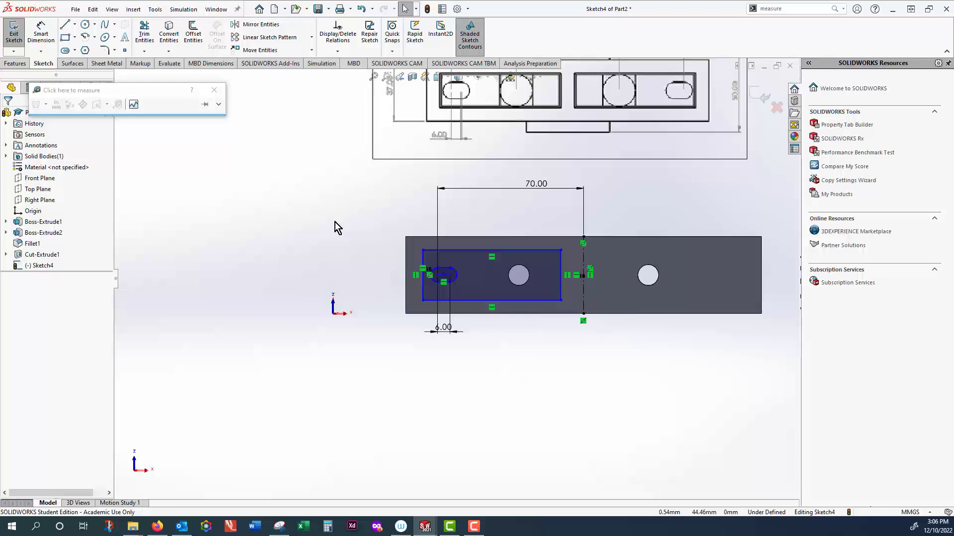
mouse_move(366, 204)
mouse_down()
mouse_move(534, 335)
mouse_move(571, 350)
mouse_up()
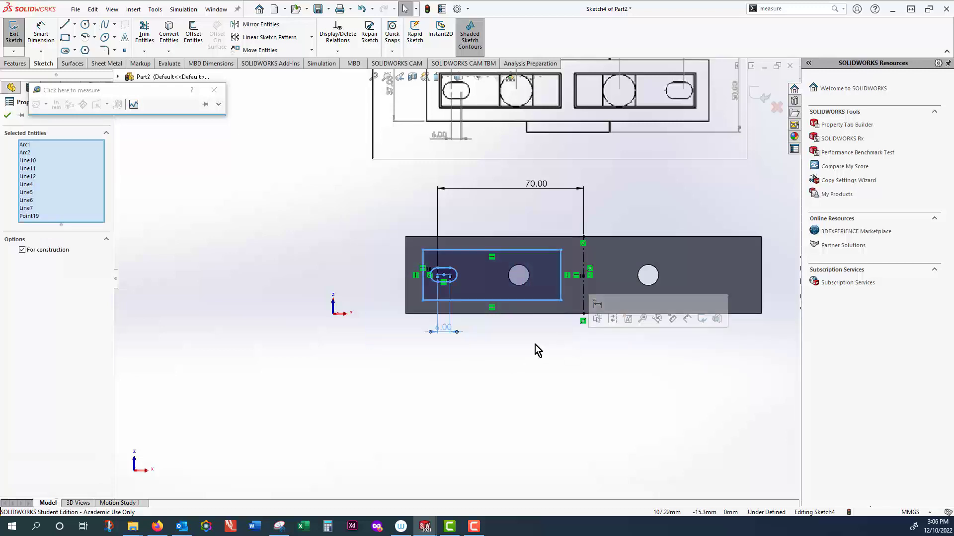
click(250, 24)
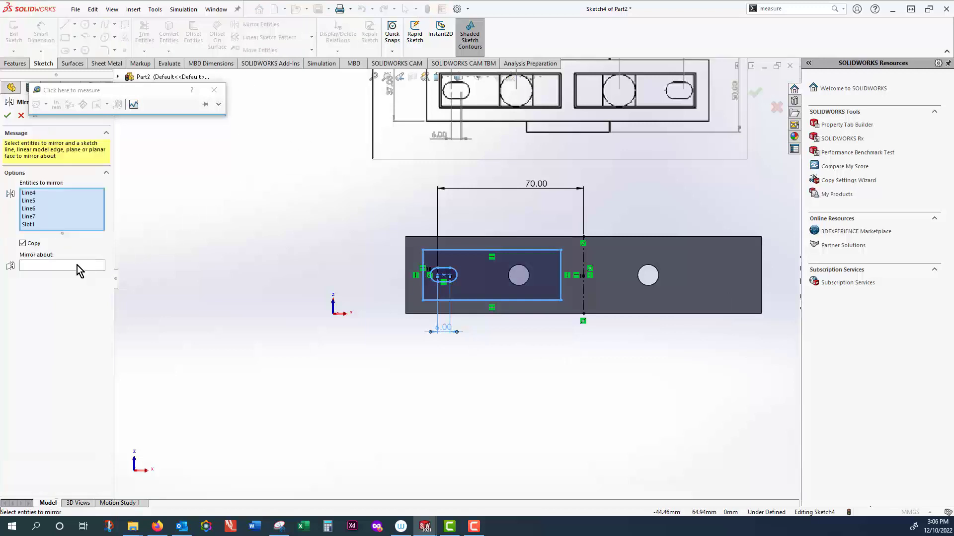
click(584, 261)
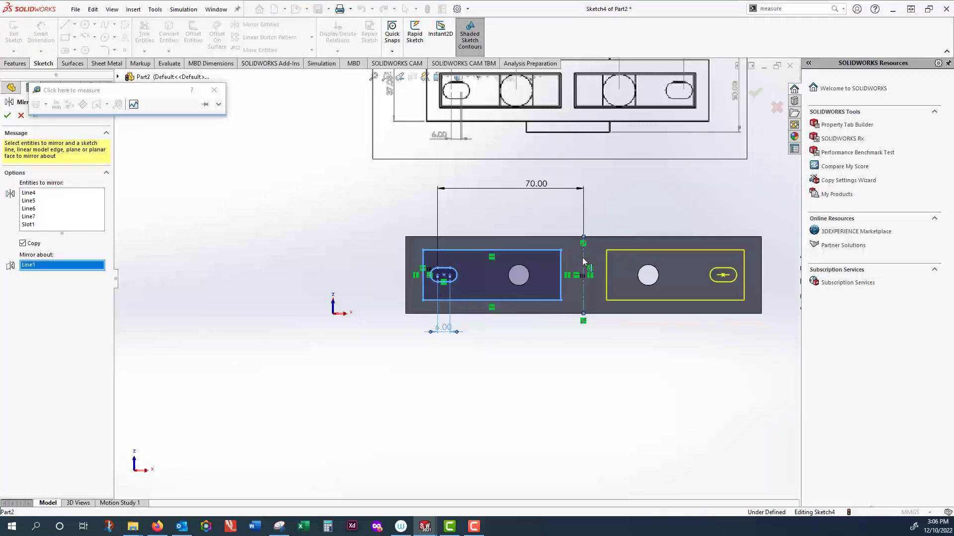
click(7, 116)
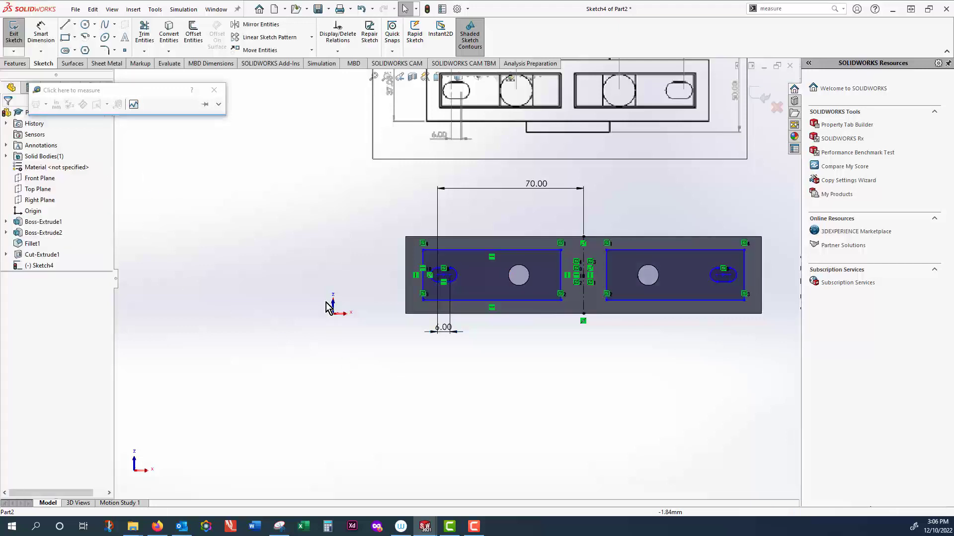
Close the sketch and cut the two rectangular recesses around the slots with a Blind extruded cut 3 mm deep.
click(756, 95)
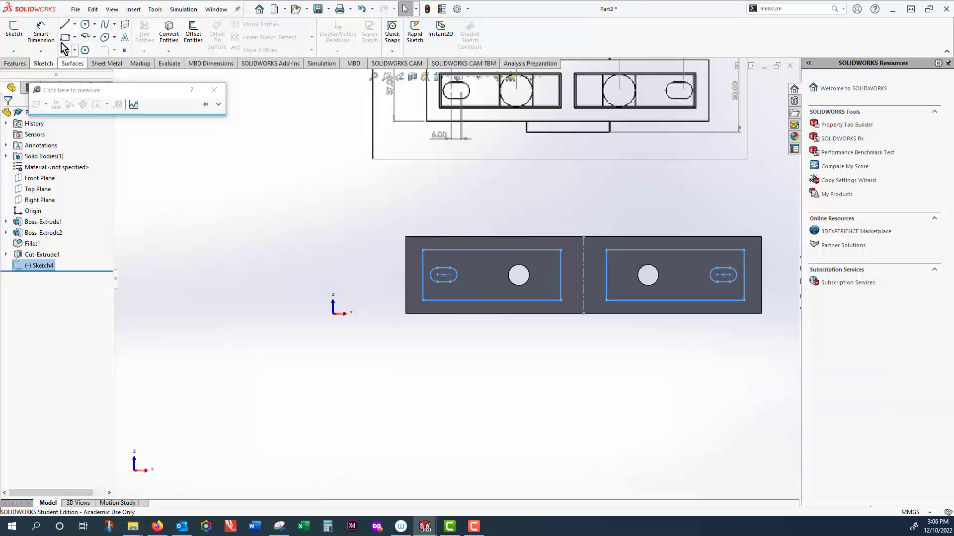
click(21, 66)
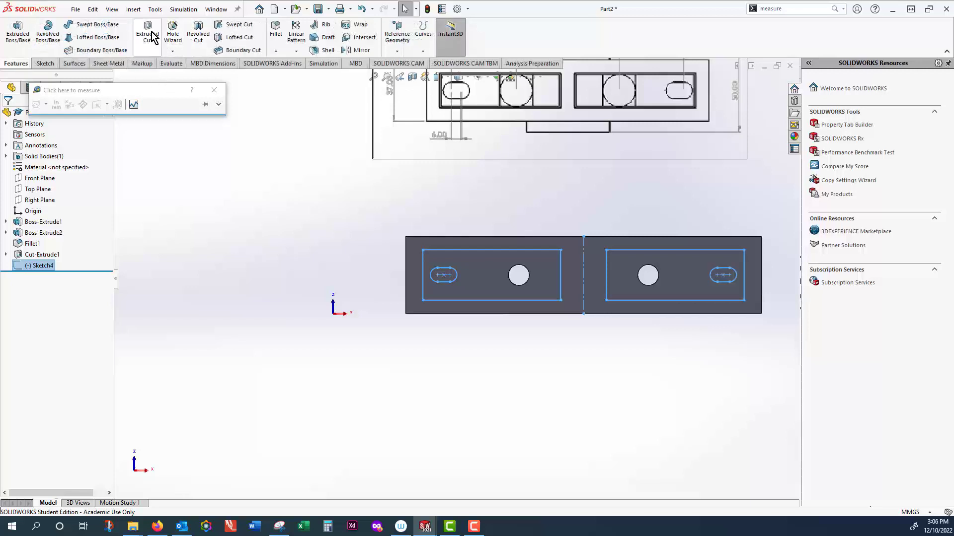
click(147, 35)
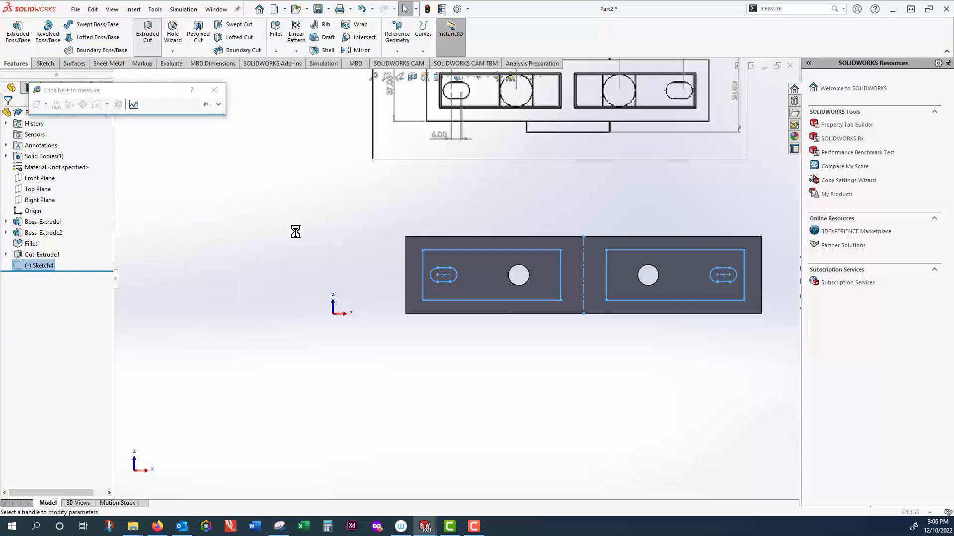
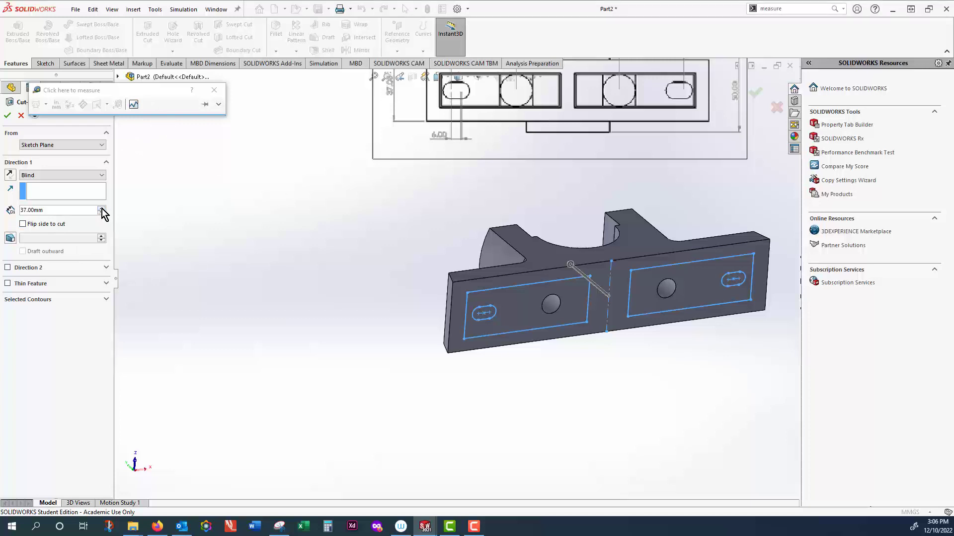
click(48, 209)
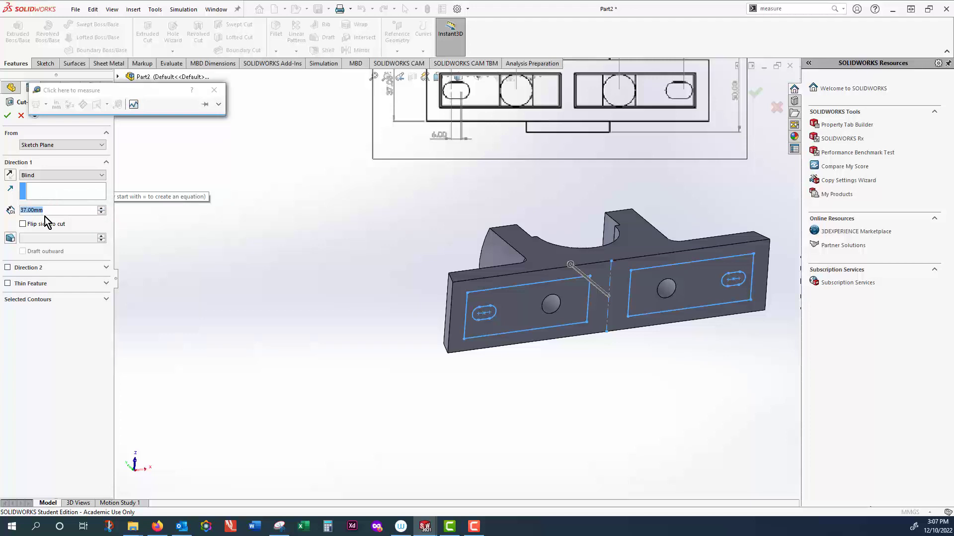
text(3)
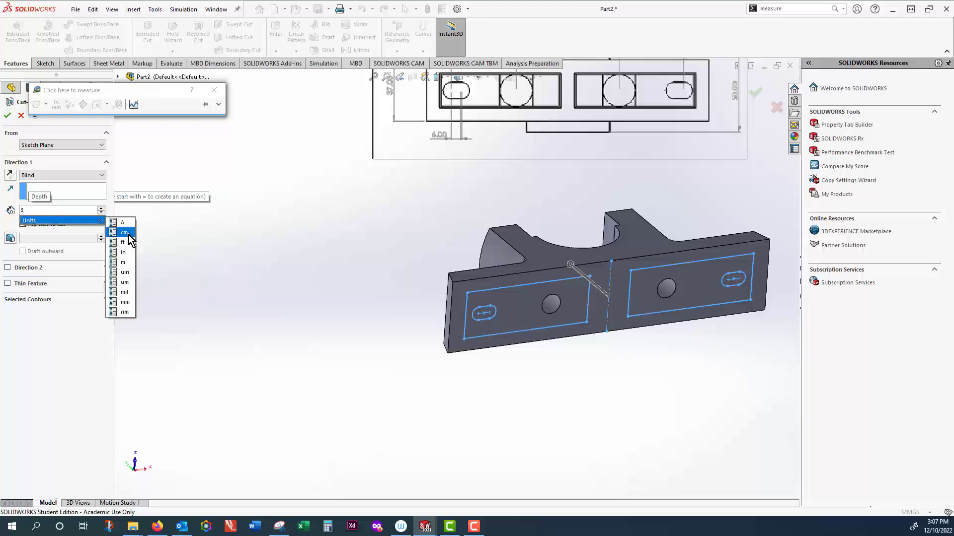
key(Return)
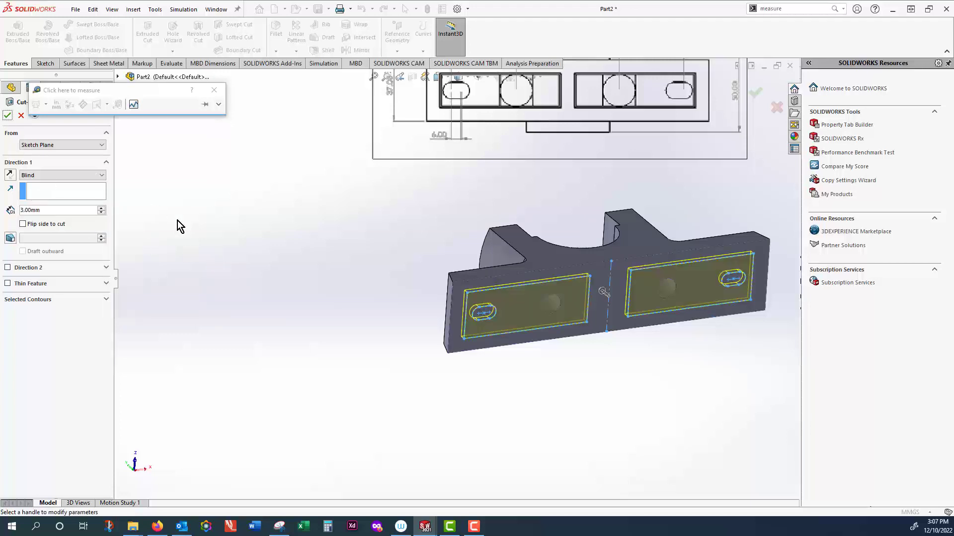
click(8, 115)
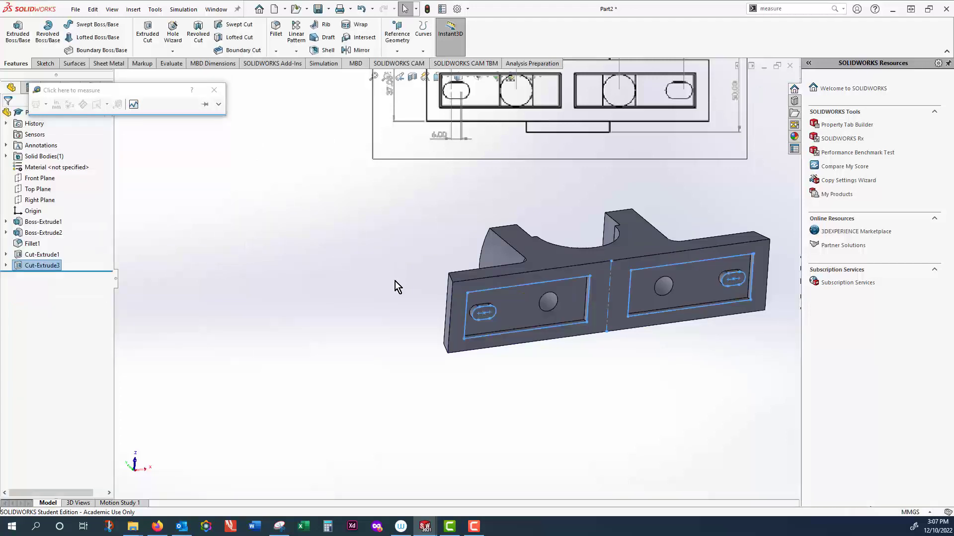
Start a new sketch on the floor of the left rectangular recess.
mouse_move(395, 281)
middle_down()
mouse_move(366, 243)
mouse_move(455, 305)
middle_up()
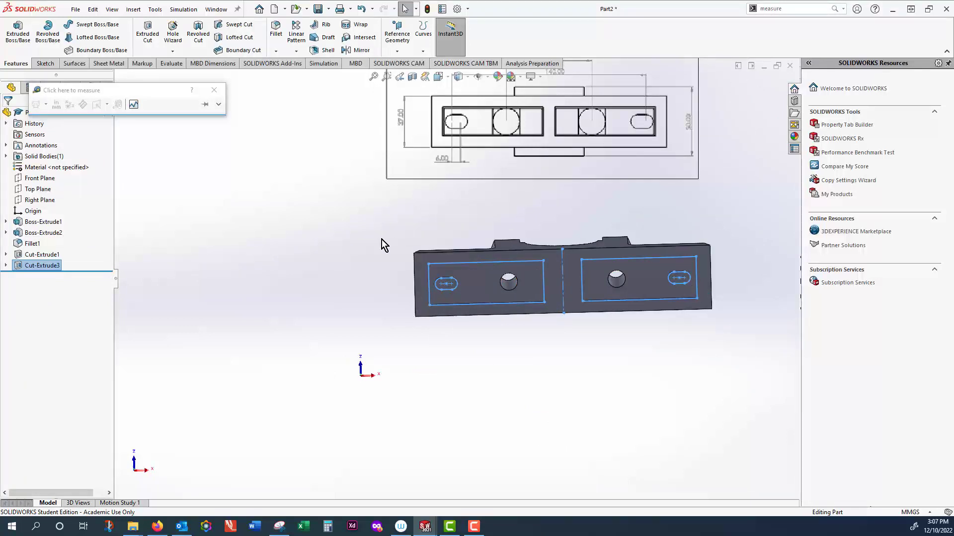
click(44, 61)
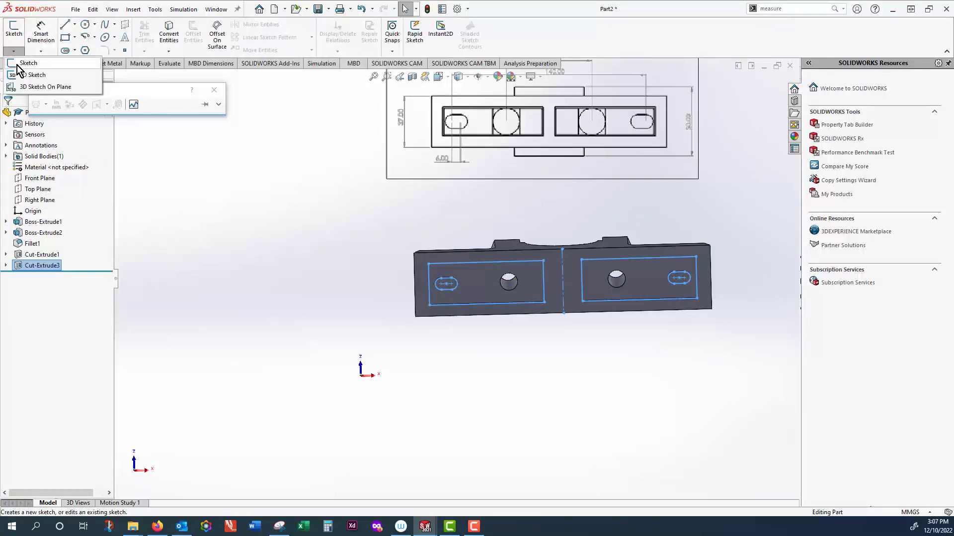
click(14, 27)
click(485, 282)
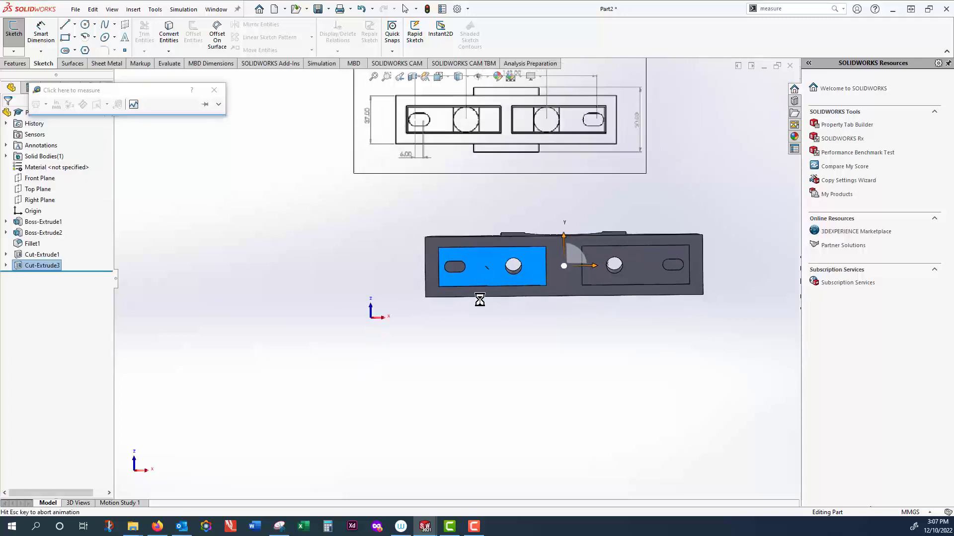
scroll(506, 293, down, 5)
scroll(504, 213, up, 3)
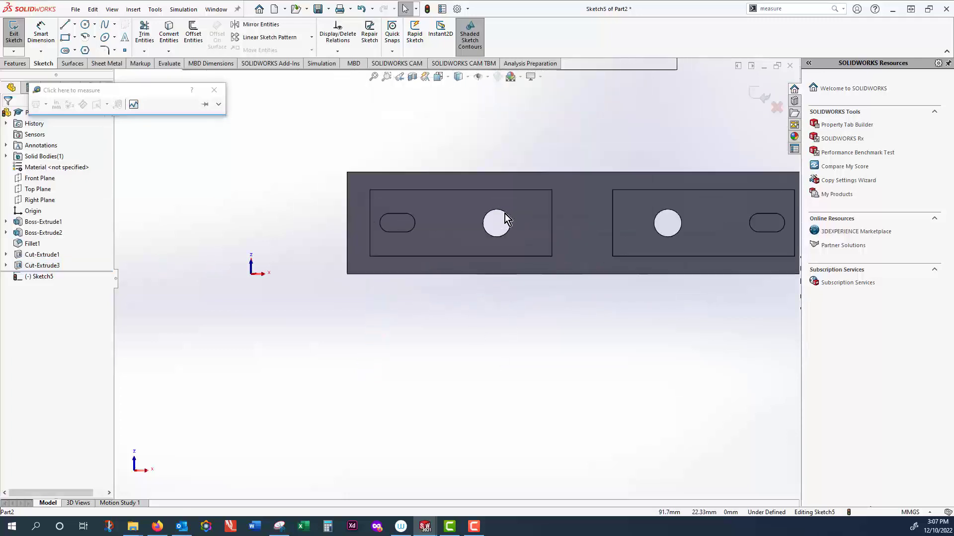
Convert the outlines of both raised slot faces into sketch entities.
click(169, 35)
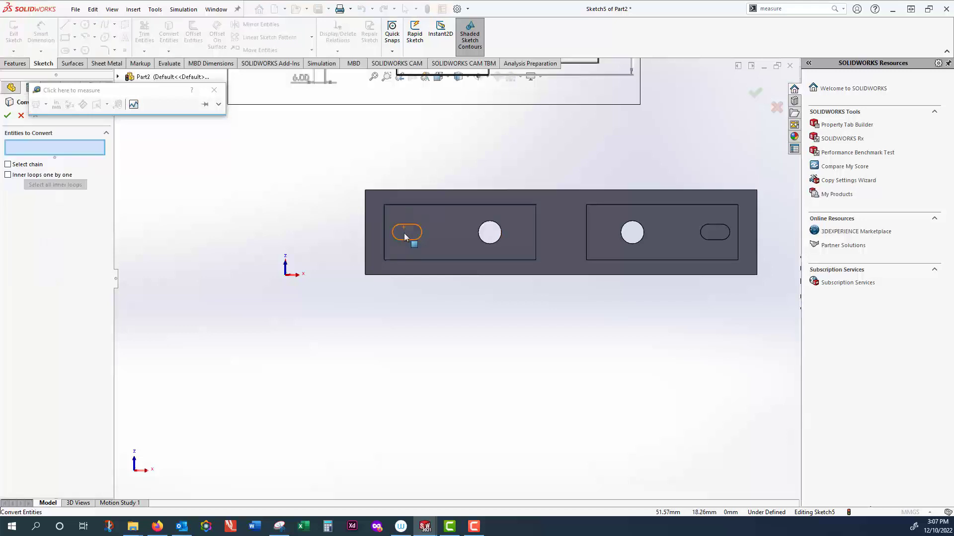
click(407, 232)
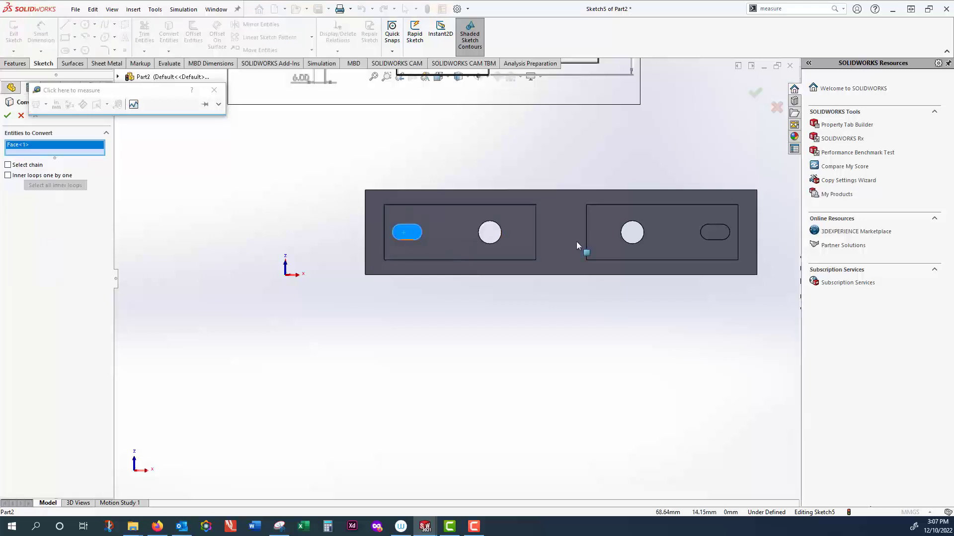
click(715, 235)
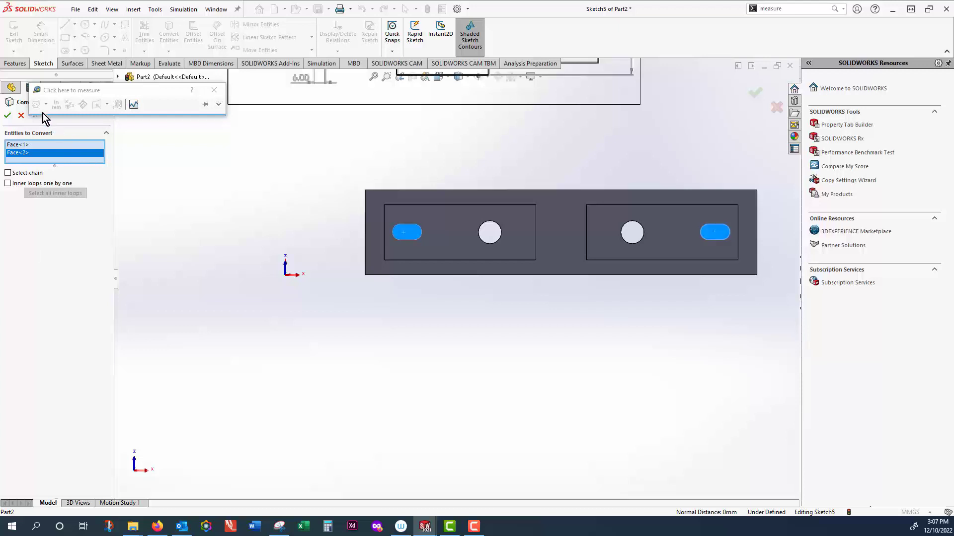
click(8, 116)
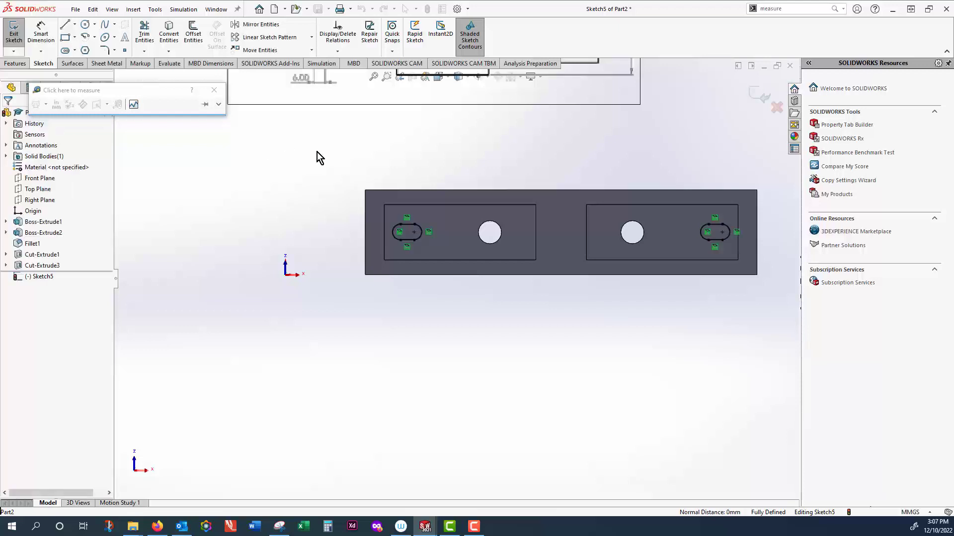
Close the sketch and cut both slot outlines with a Through All extruded cut, keeping all bodies.
click(765, 98)
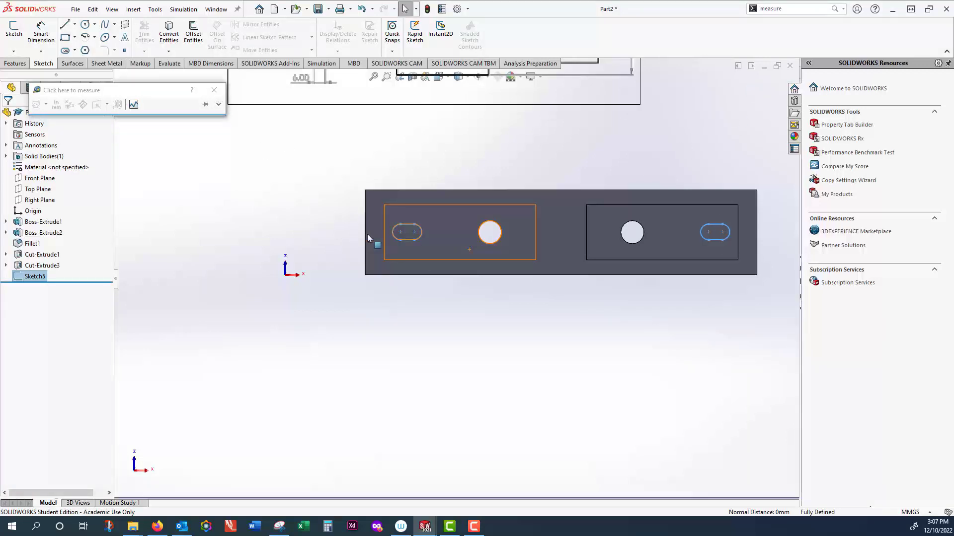
click(14, 64)
click(147, 34)
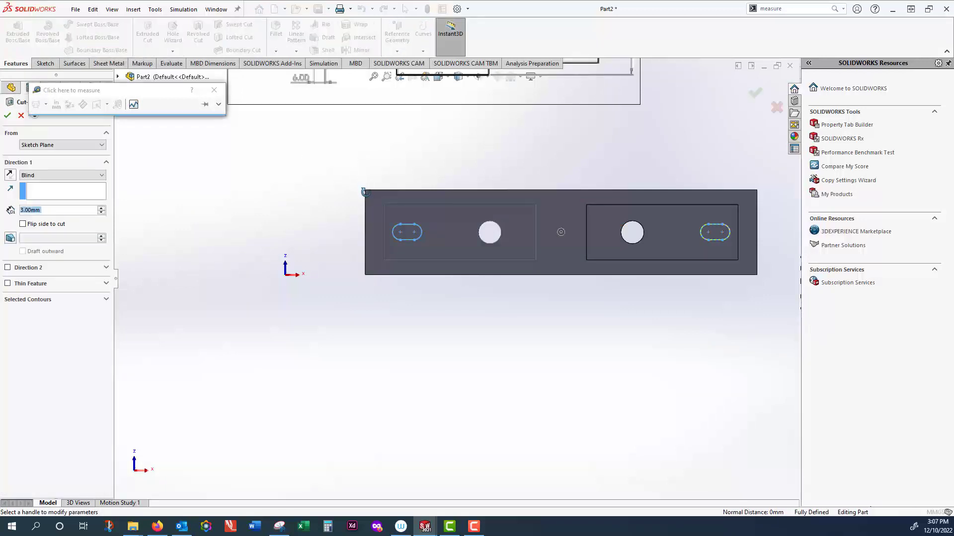
middle_drag(365, 192, 404, 272)
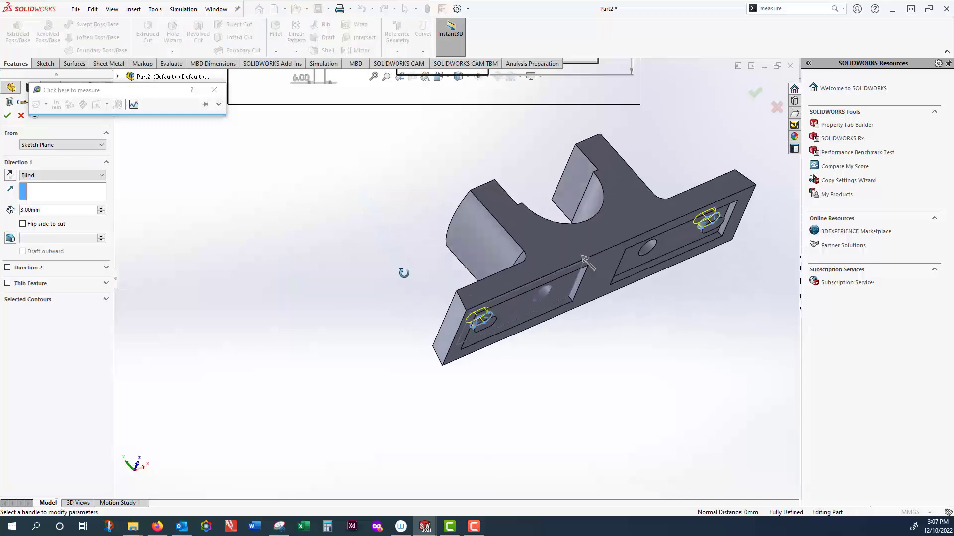
click(93, 176)
click(82, 192)
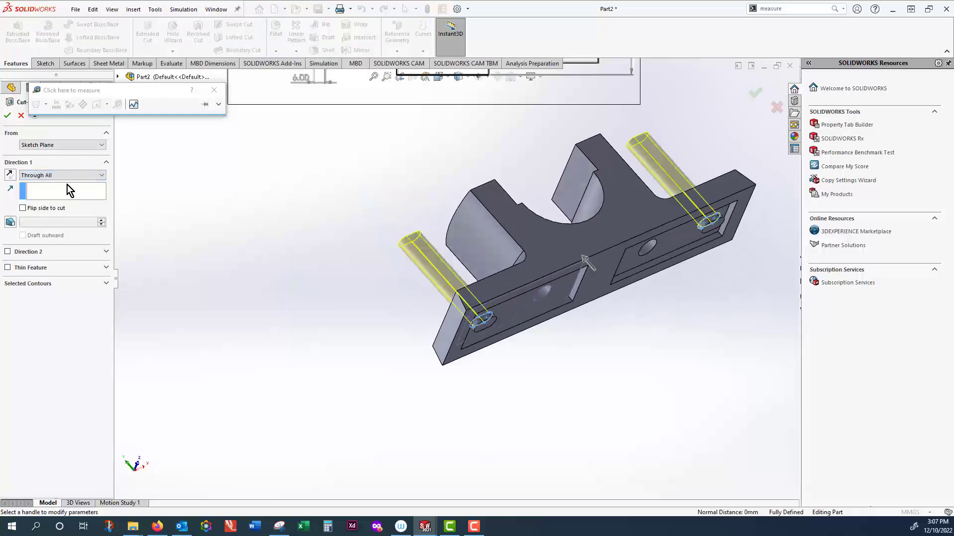
click(8, 116)
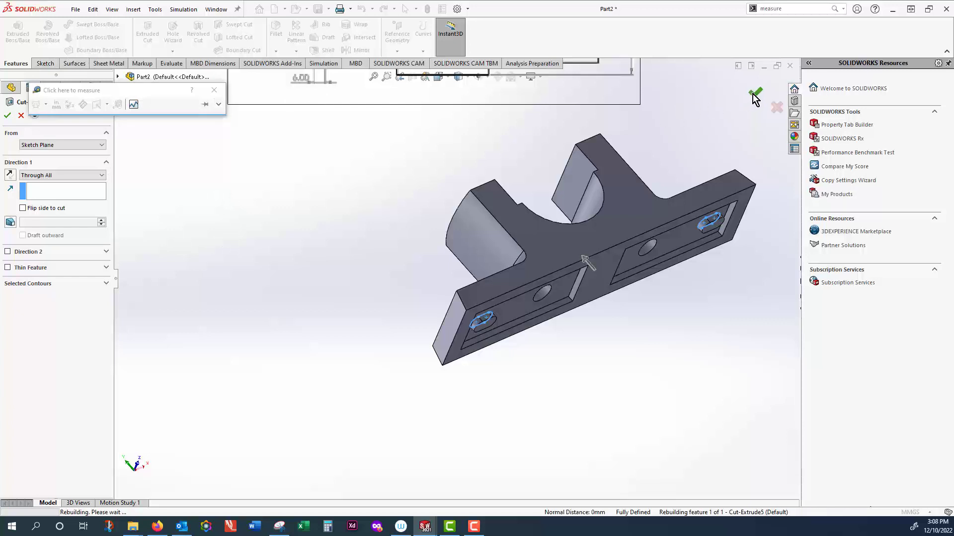
click(214, 90)
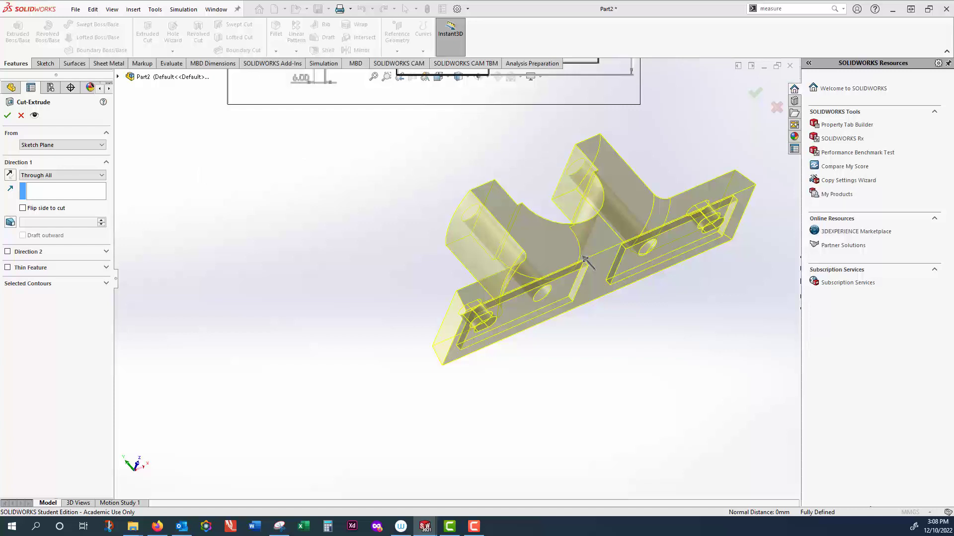
drag(111, 68, 263, 182)
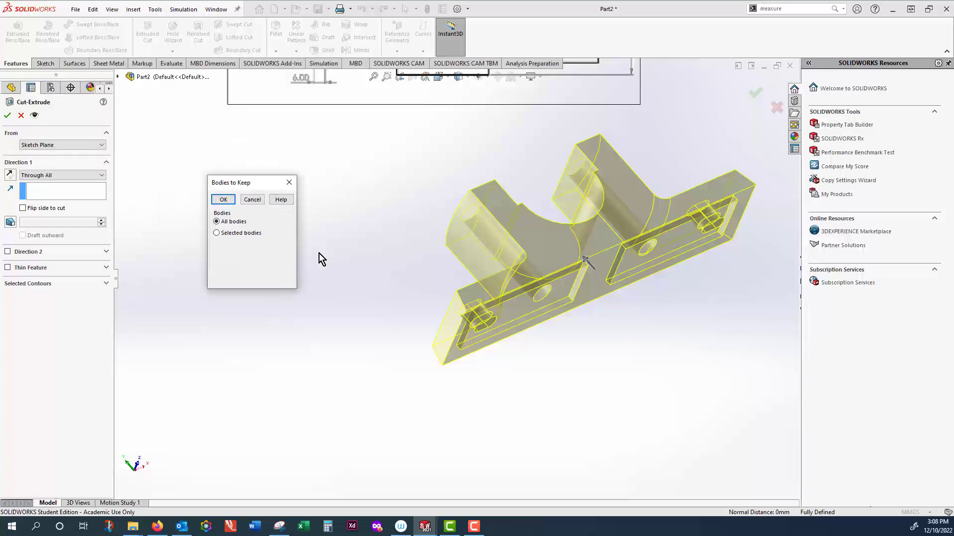
click(227, 198)
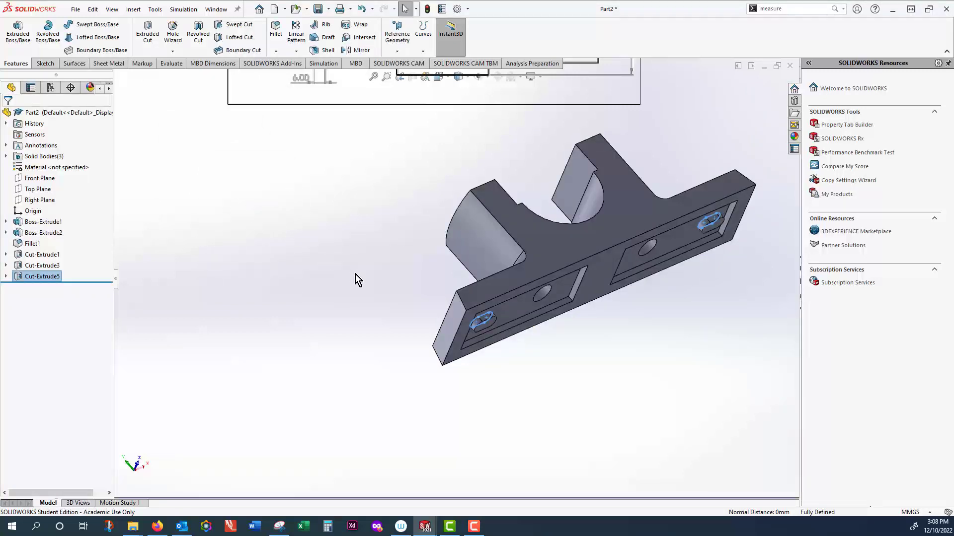
Start a new sketch on the underside face of the base, between the two rectangular recesses.
middle_drag(378, 288, 383, 457)
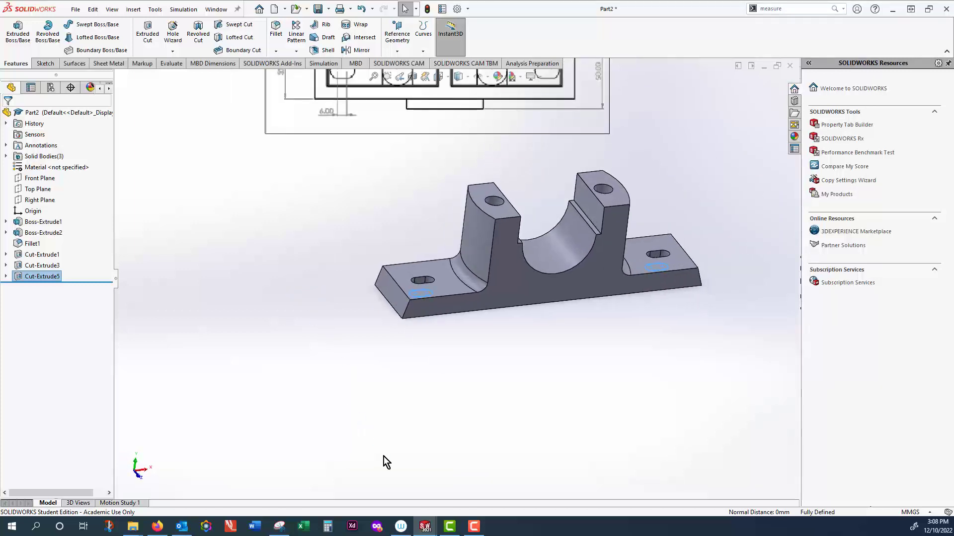
scroll(564, 352, up, 1)
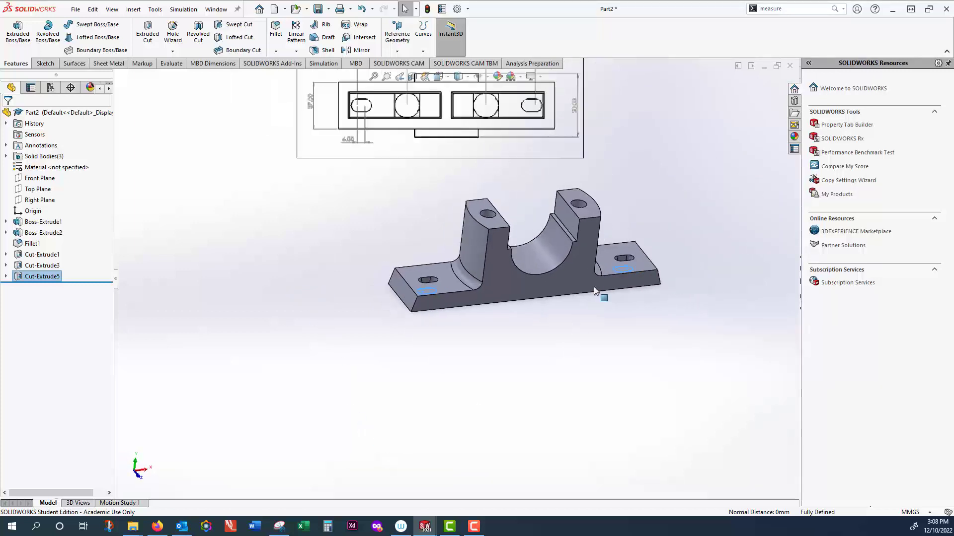
scroll(598, 285, up, 2)
middle_drag(605, 271, 583, 287)
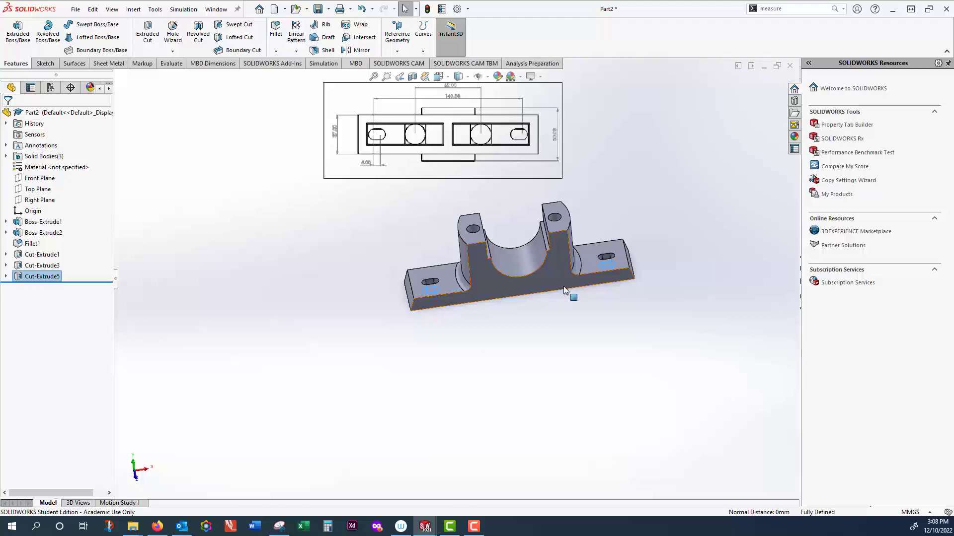
mouse_move(553, 313)
middle_down()
mouse_move(523, 205)
mouse_move(576, 253)
middle_up()
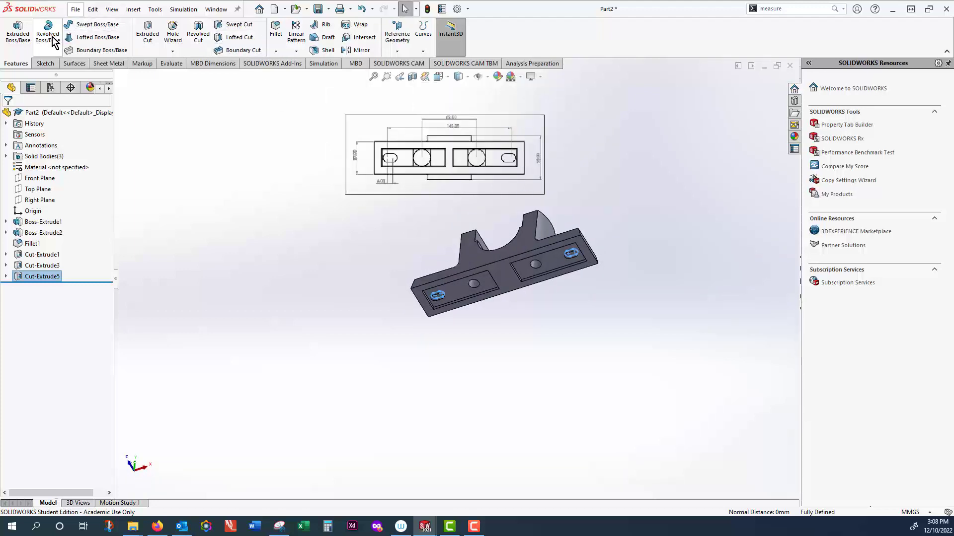
click(52, 64)
click(15, 52)
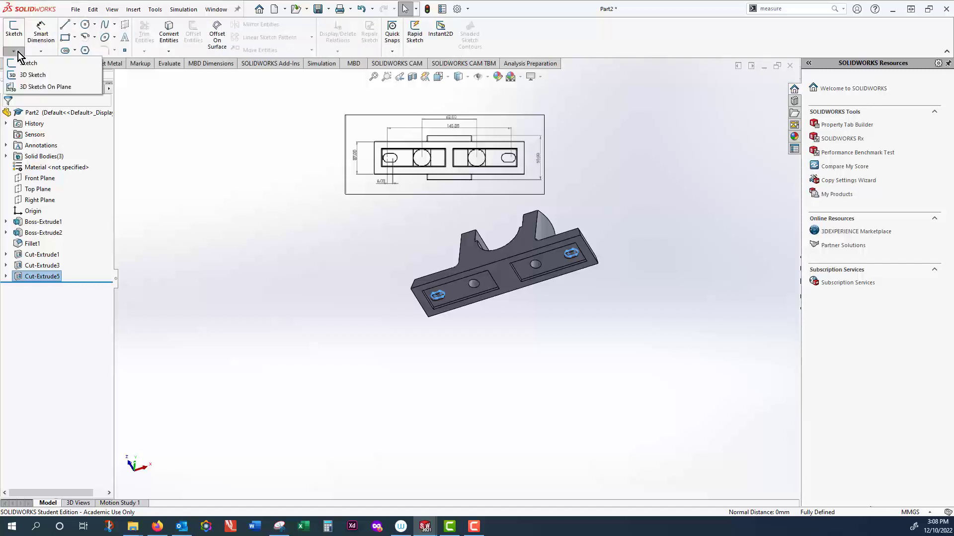
click(25, 63)
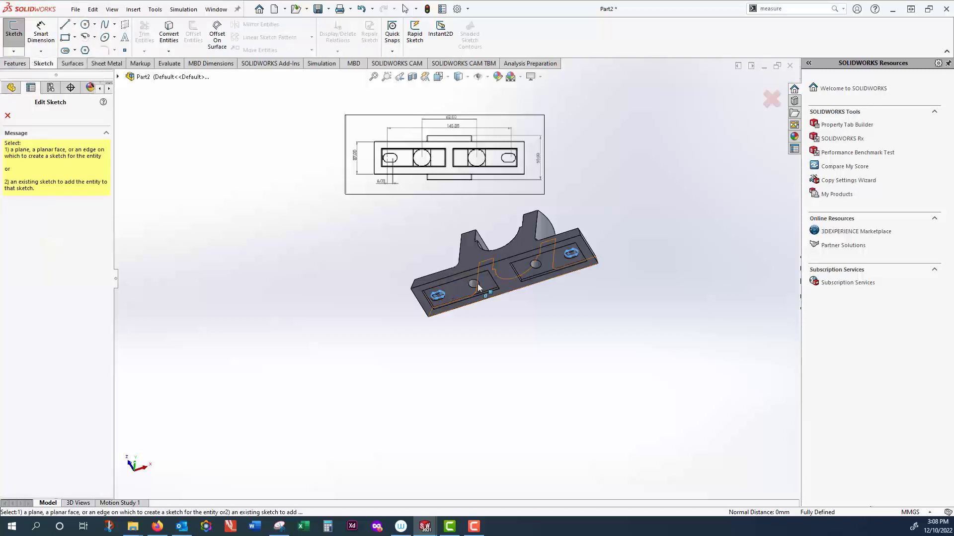
click(502, 276)
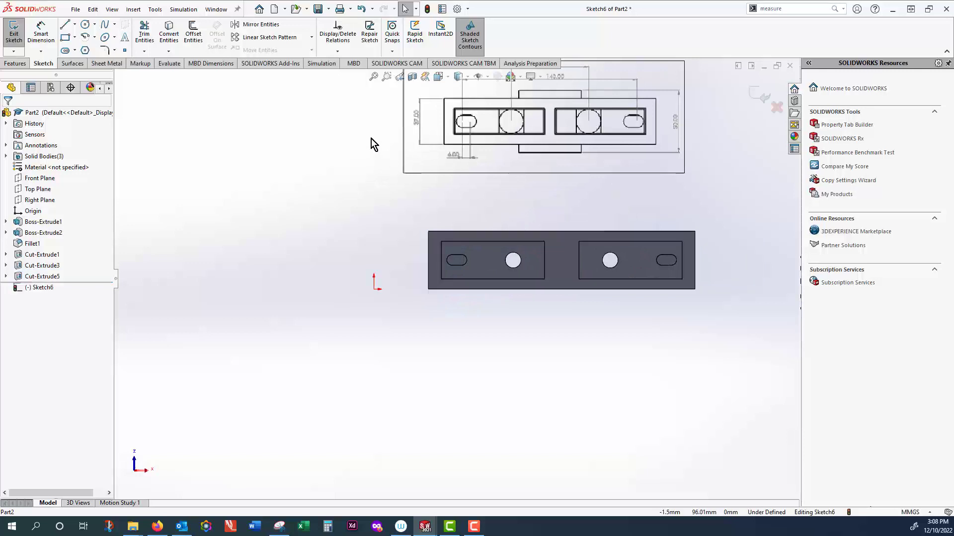
Draw a vertical centerline across the base underside, joining the midpoints of its two long edges.
click(85, 25)
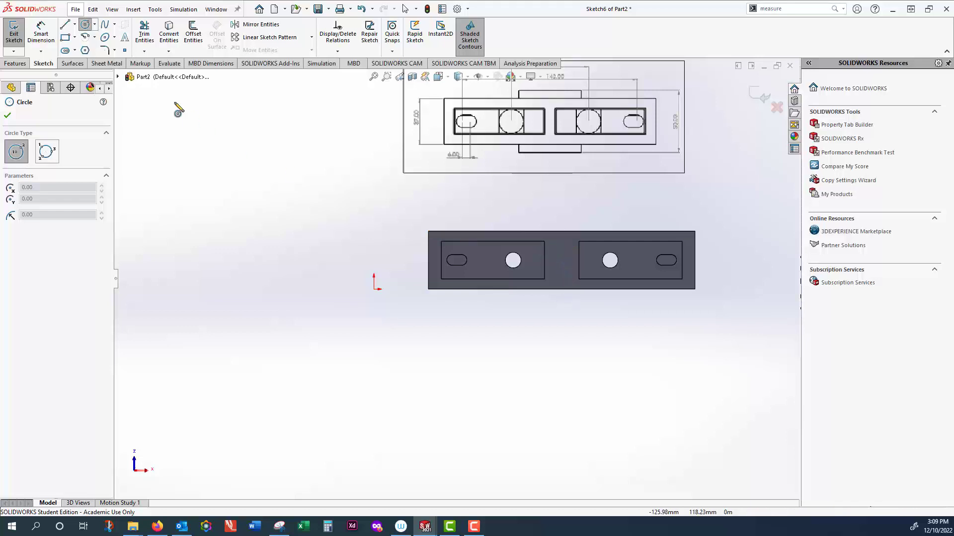
click(74, 24)
click(72, 49)
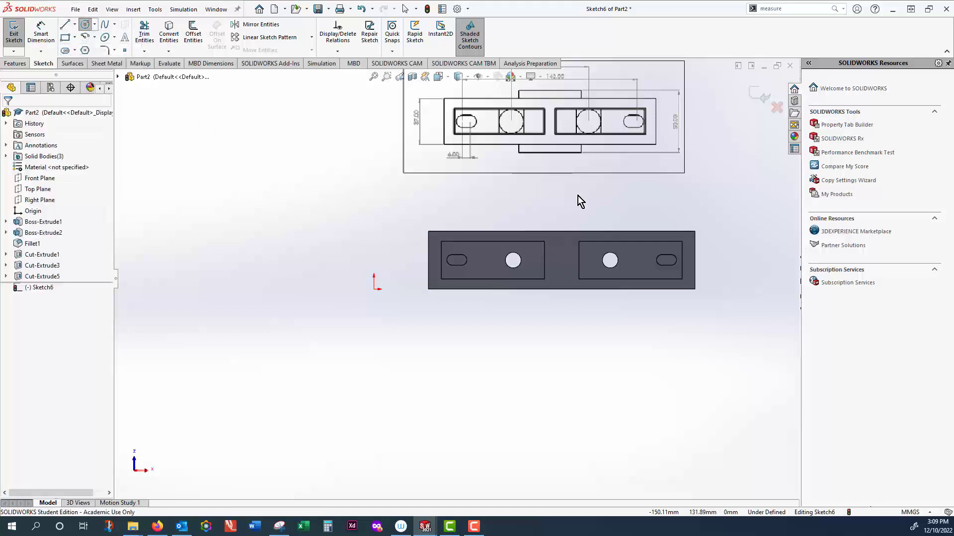
click(560, 231)
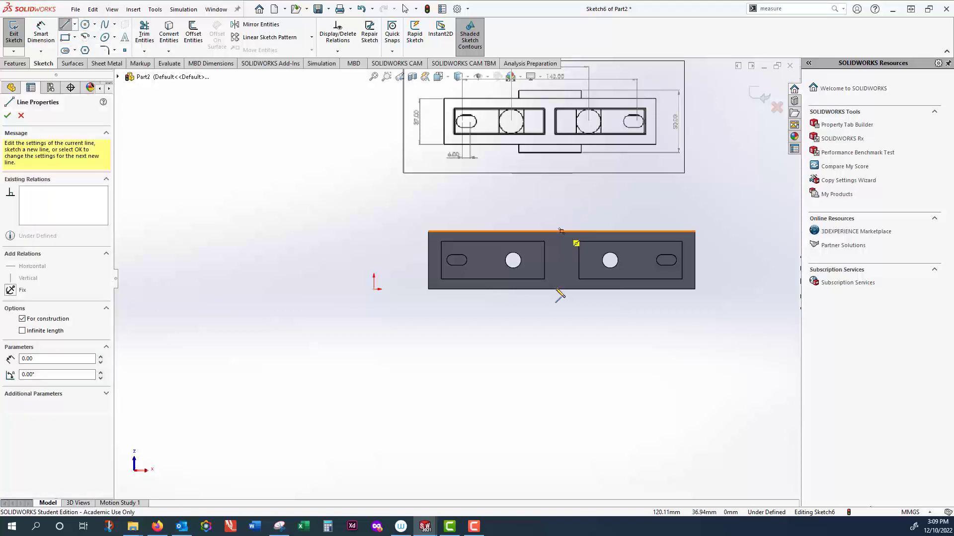
click(562, 289)
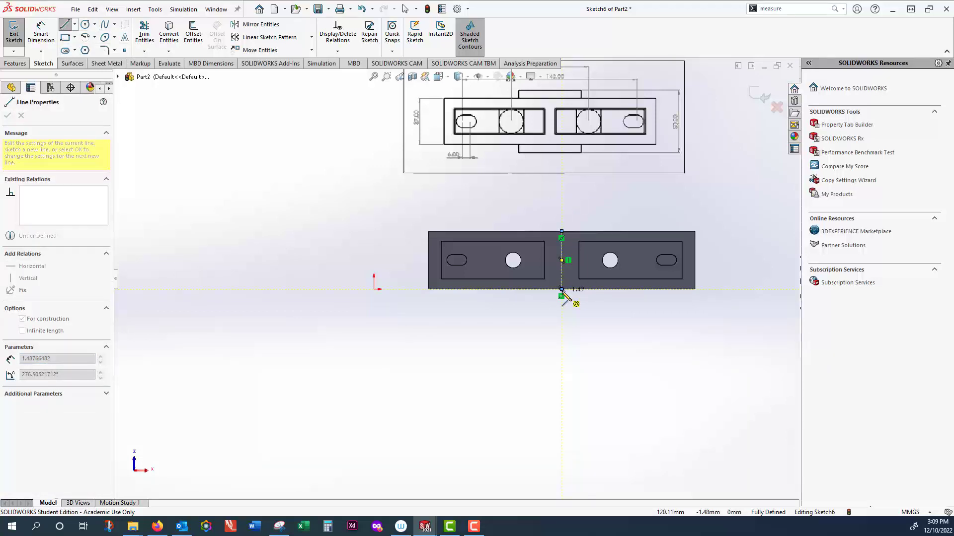
key(Escape)
key(Escape)
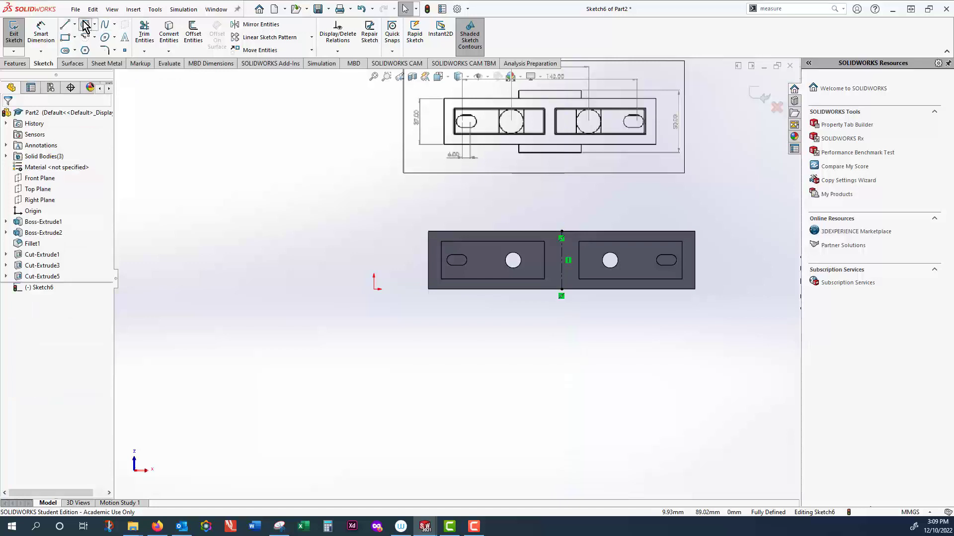
Sketch a circle centered on the centerline's midpoint and set its radius to 2.5 mm.
click(85, 24)
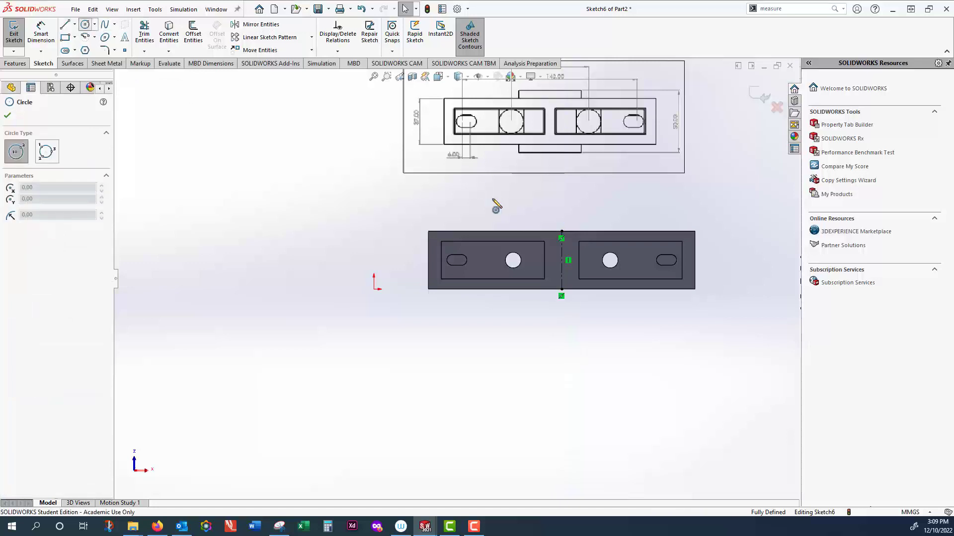
click(561, 261)
click(565, 268)
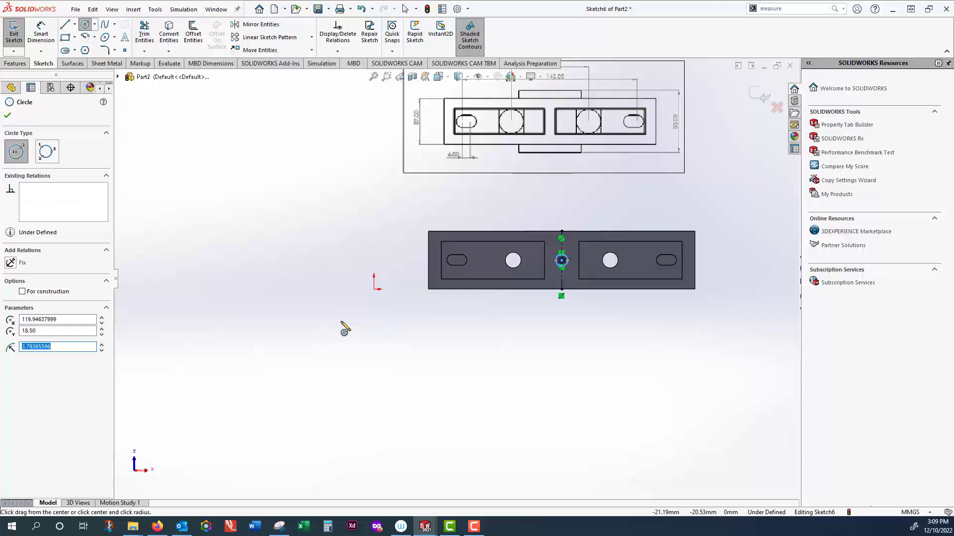
text(2.5)
key(Return)
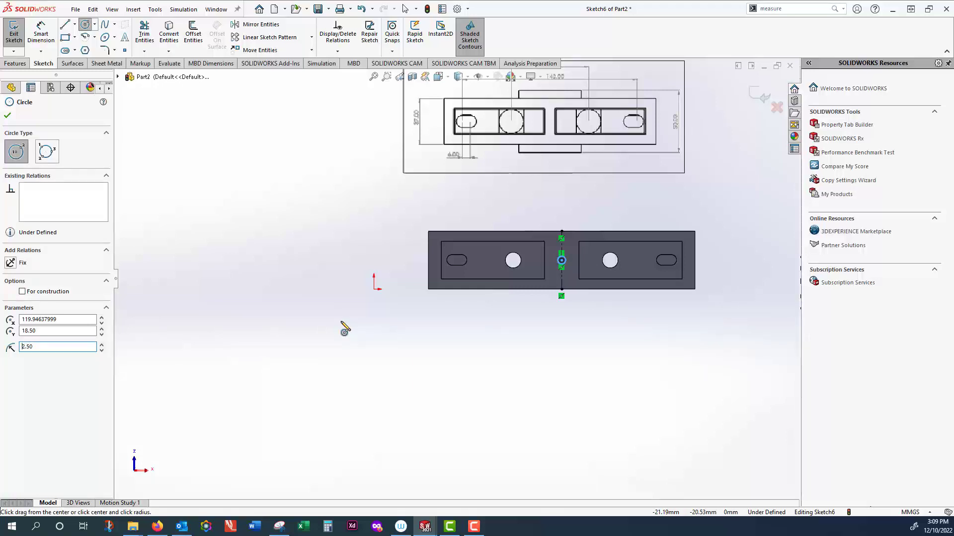
click(7, 116)
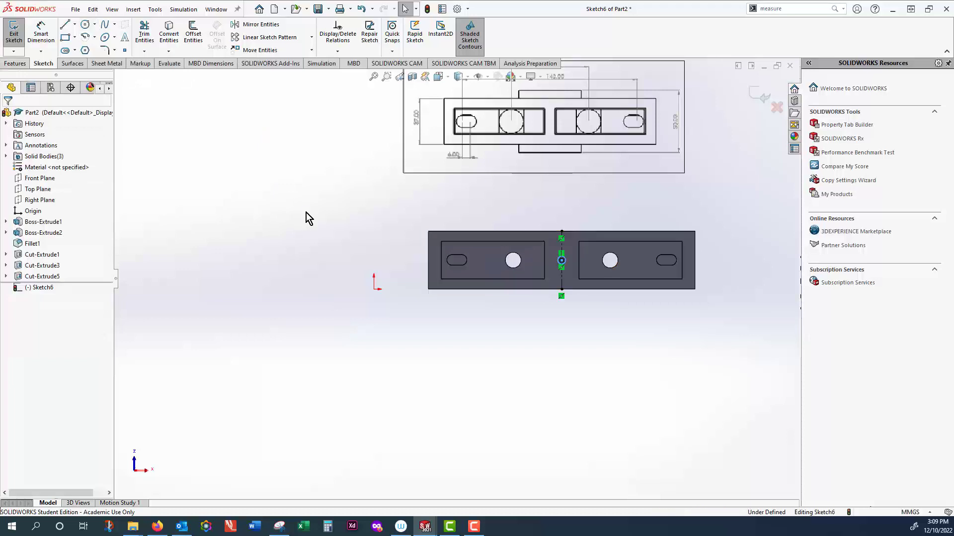
Start an Extruded Boss of the circle and set its start condition to Offset.
middle_drag(306, 212, 326, 341)
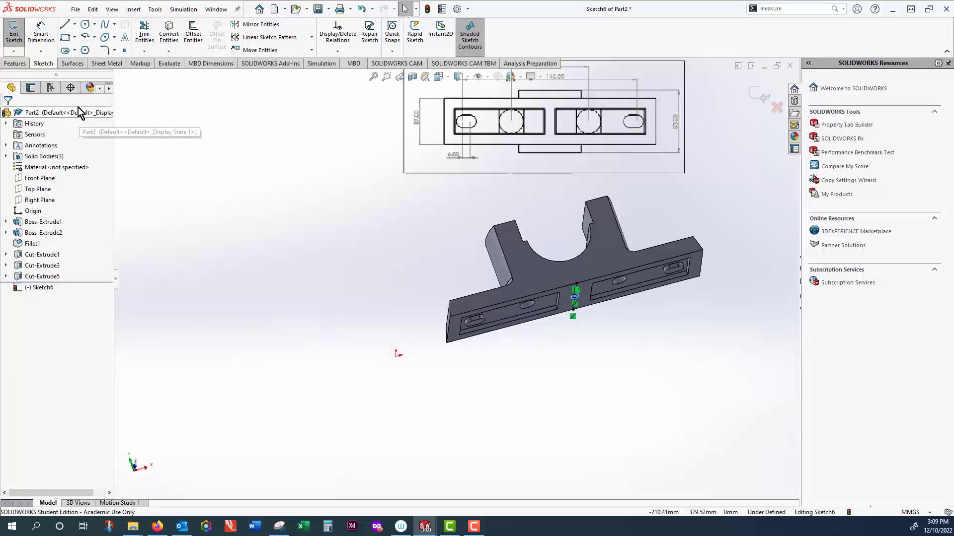
click(16, 63)
click(17, 32)
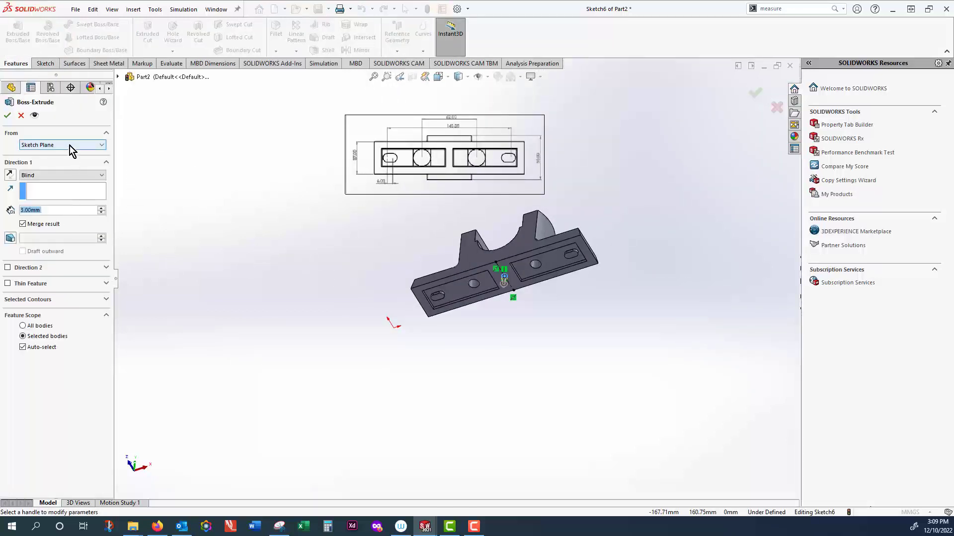
click(69, 145)
click(53, 174)
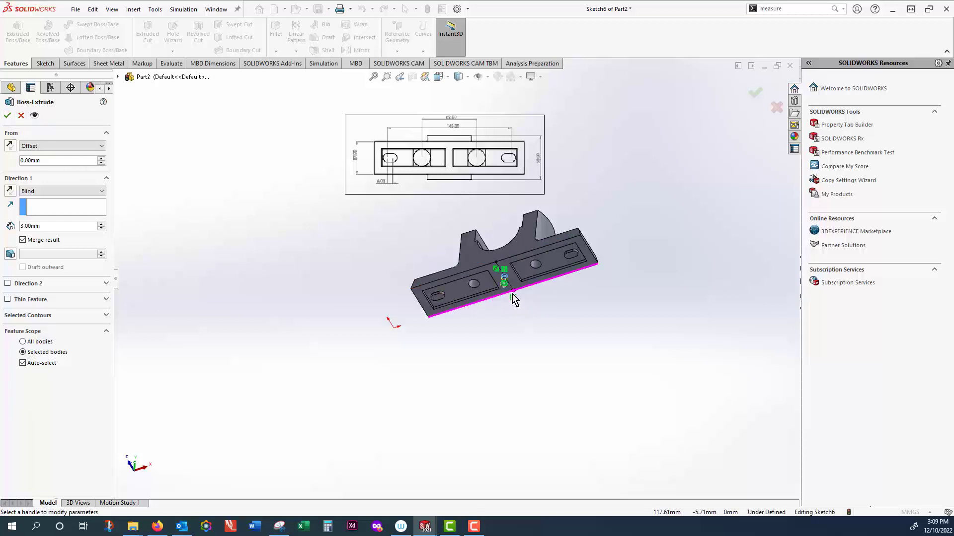
middle_drag(472, 272, 481, 363)
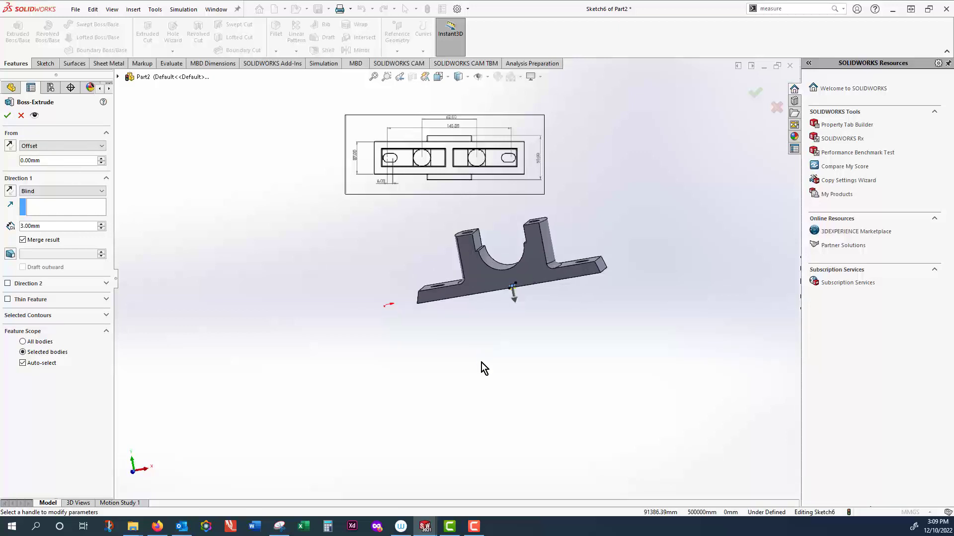
Consult the assembly drawing in the Firefox PDF, return to the SOLIDWORKS part and open the extrusion's start condition choices.
click(157, 526)
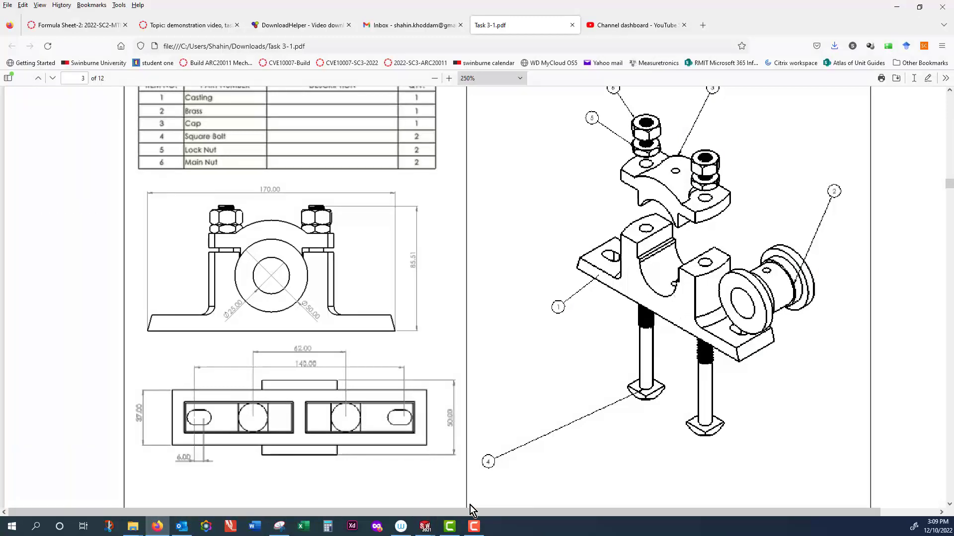
mouse_move(424, 527)
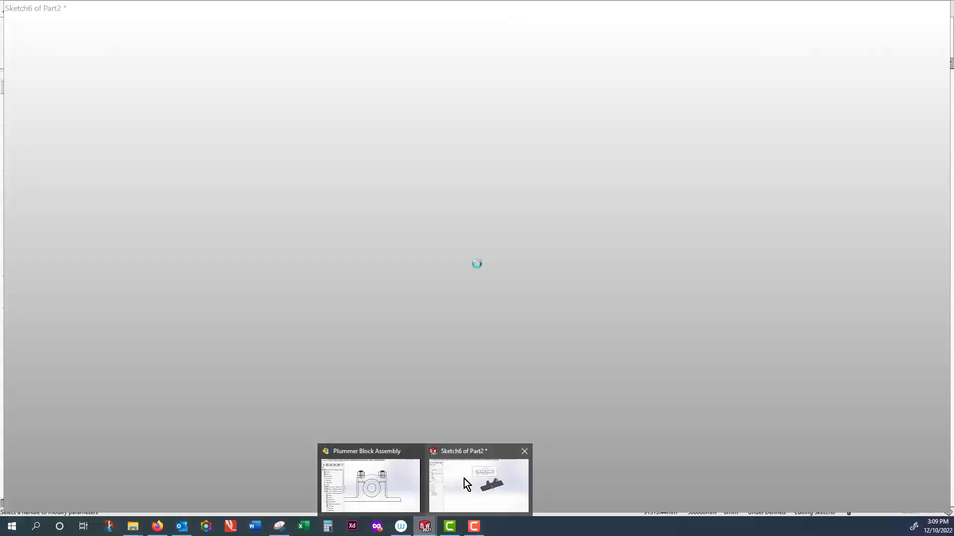
click(463, 479)
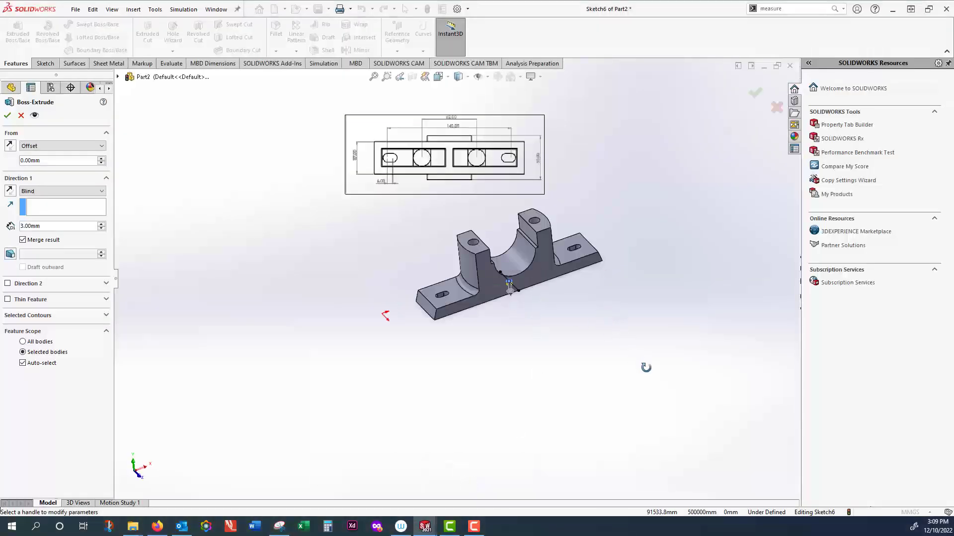
mouse_move(646, 367)
middle_down()
mouse_move(649, 375)
mouse_move(654, 356)
middle_up()
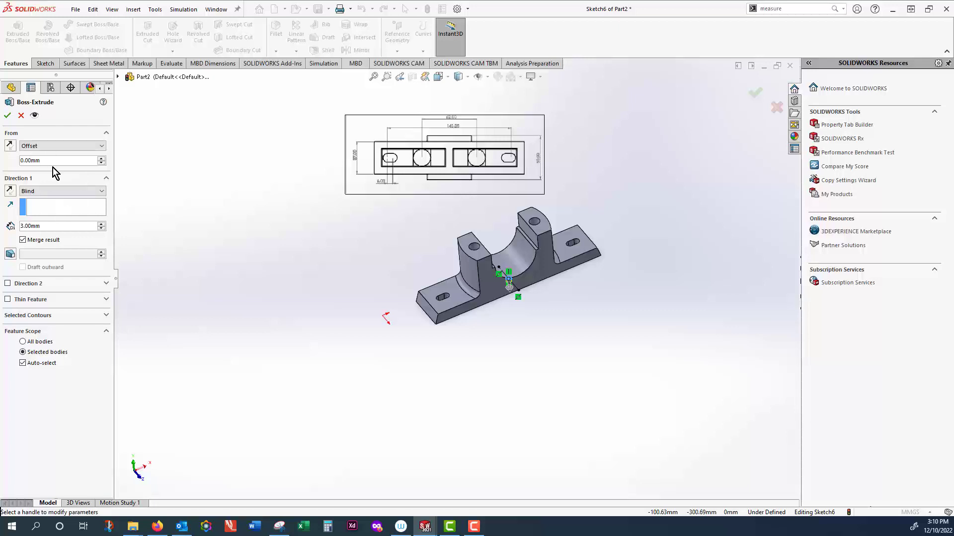
click(79, 148)
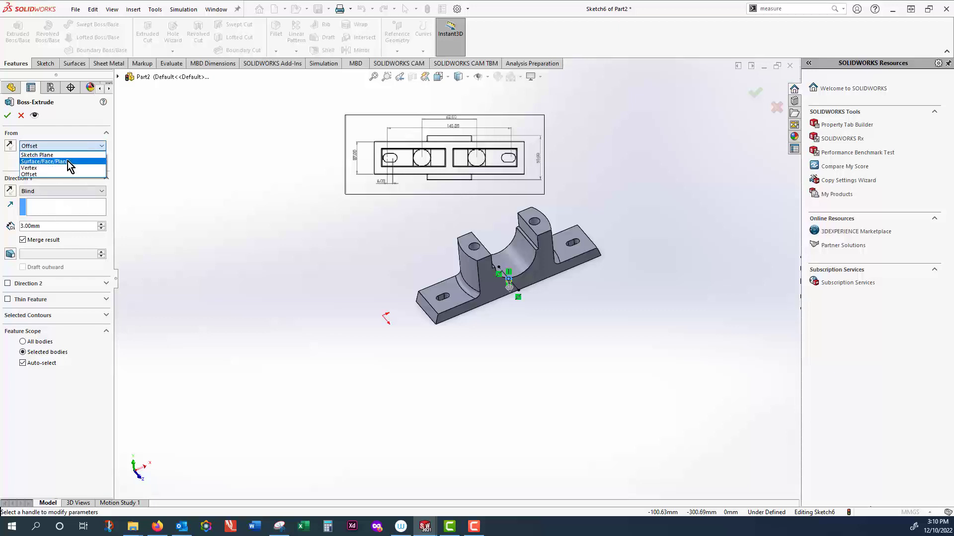